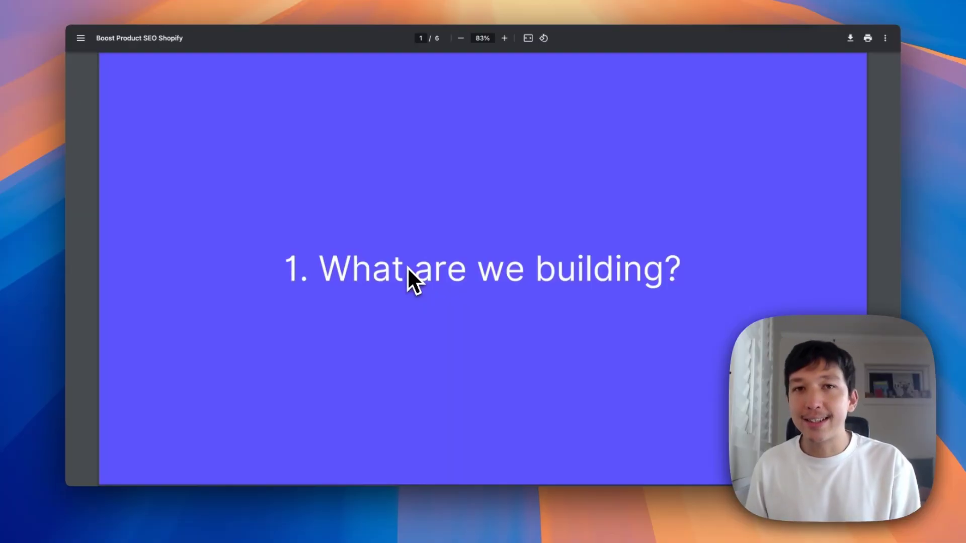
- Browse the Stitched Up store's product catalog and open the Hippy white graphic t-shirt page
key("Right")
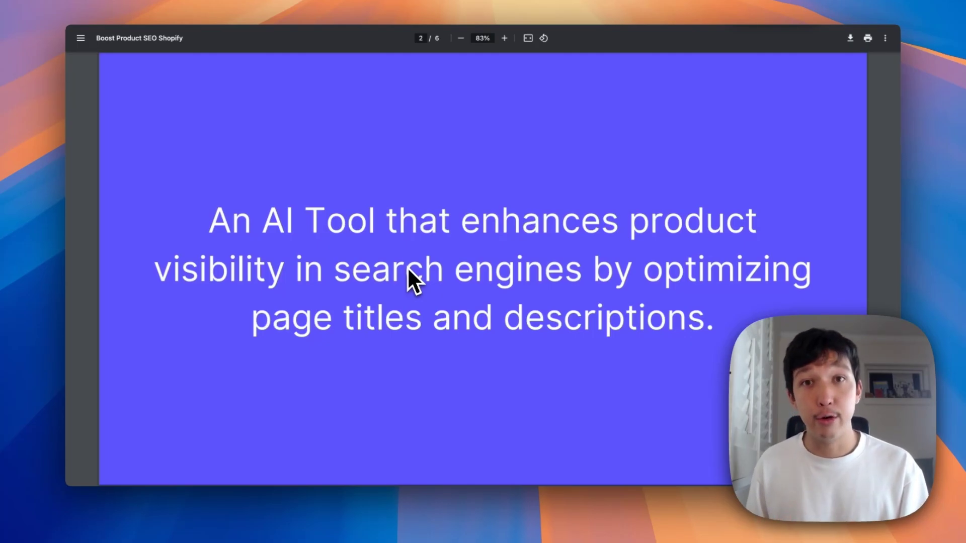
left_click(215, 1)
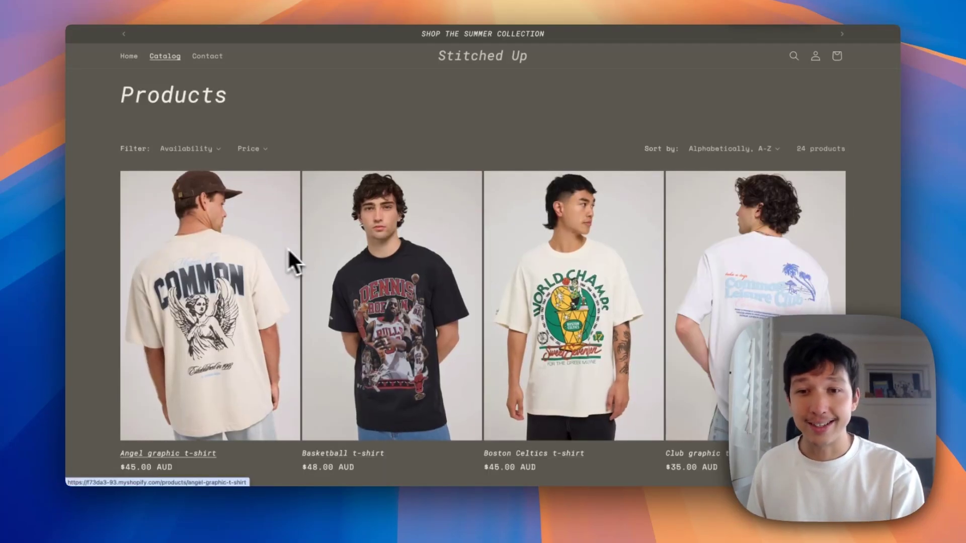
scroll(294, 261, "down", 5)
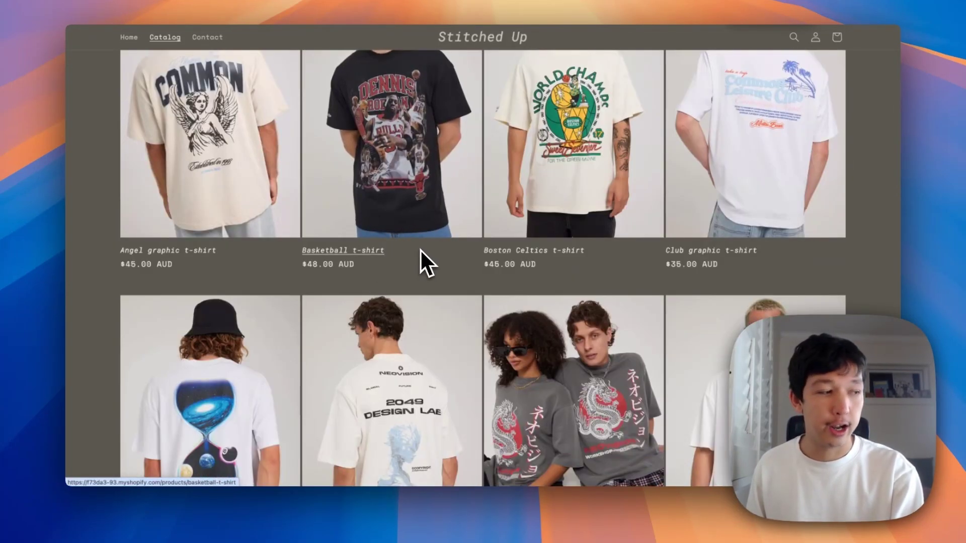
scroll(420, 249, "down", 6)
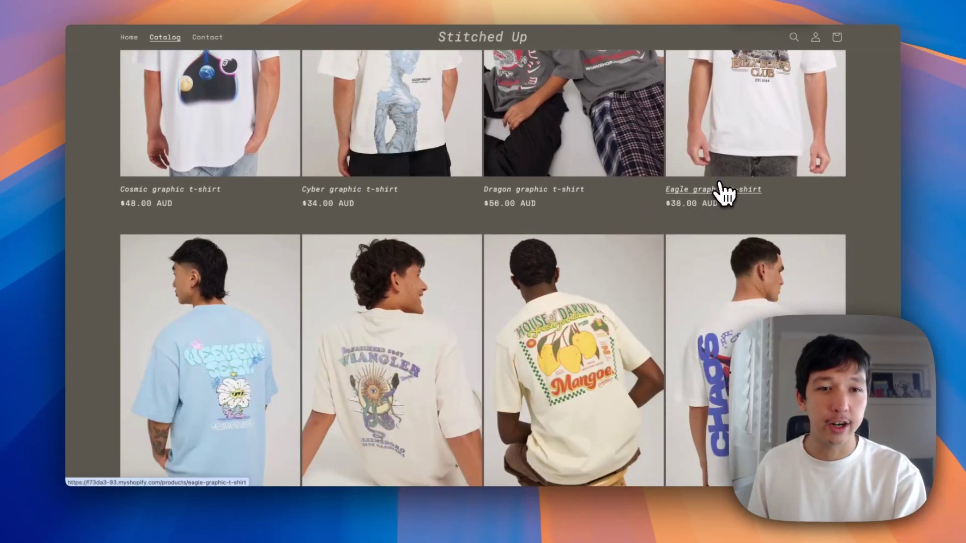
scroll(362, 313, "down", 4)
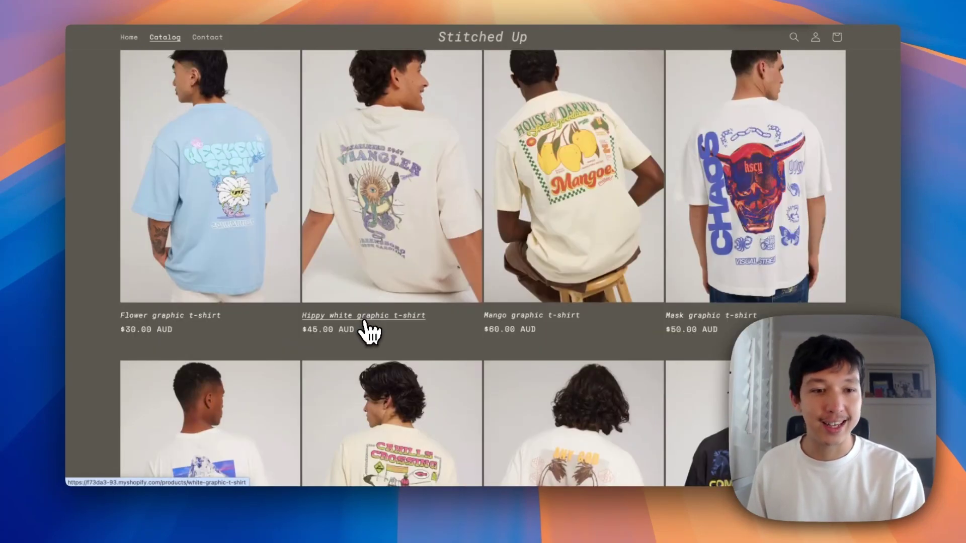
left_click(425, 211)
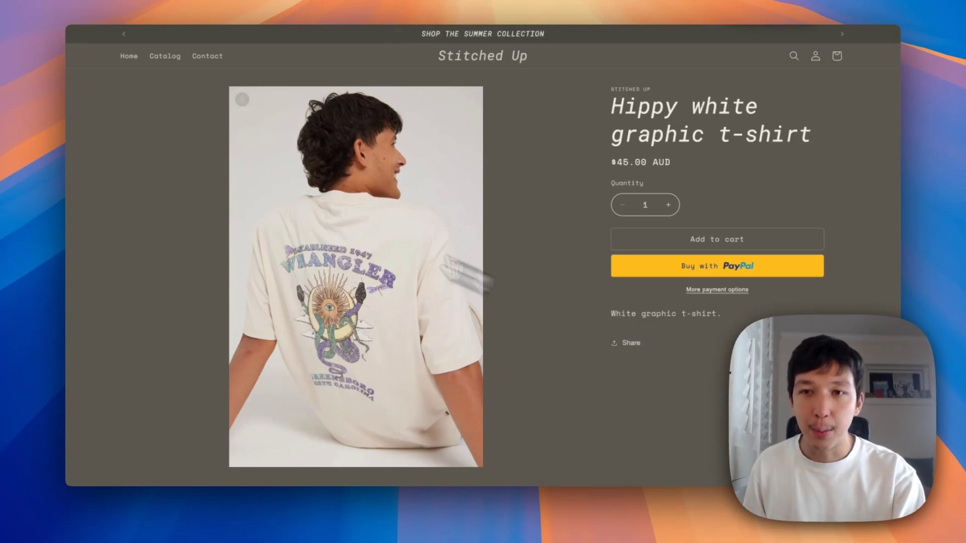
- Switch to the Boost Product Discoverability board in Miro and read through its workflow diagram from the first box to the last
left_click(129, 56)
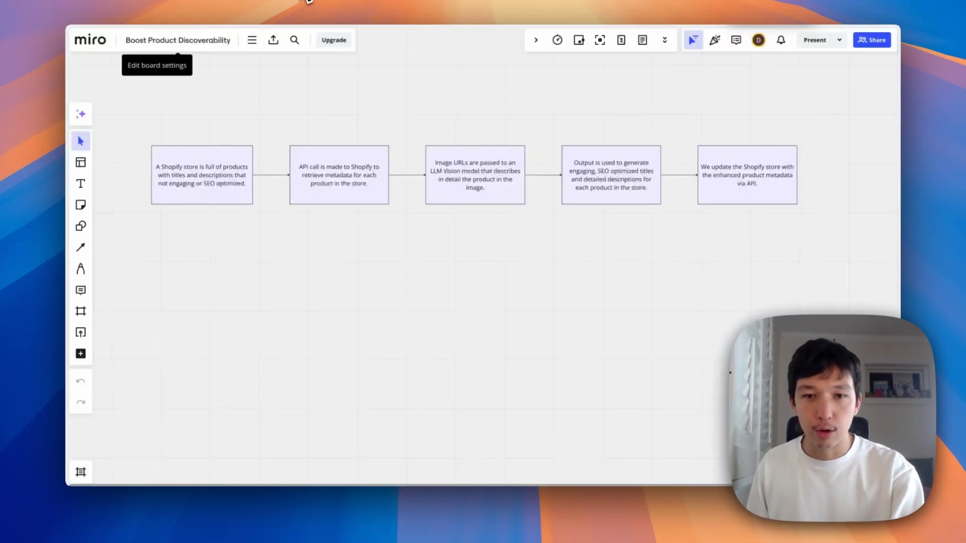
scroll(443, 110, "left", 5)
scroll(321, 157, "up", 5)
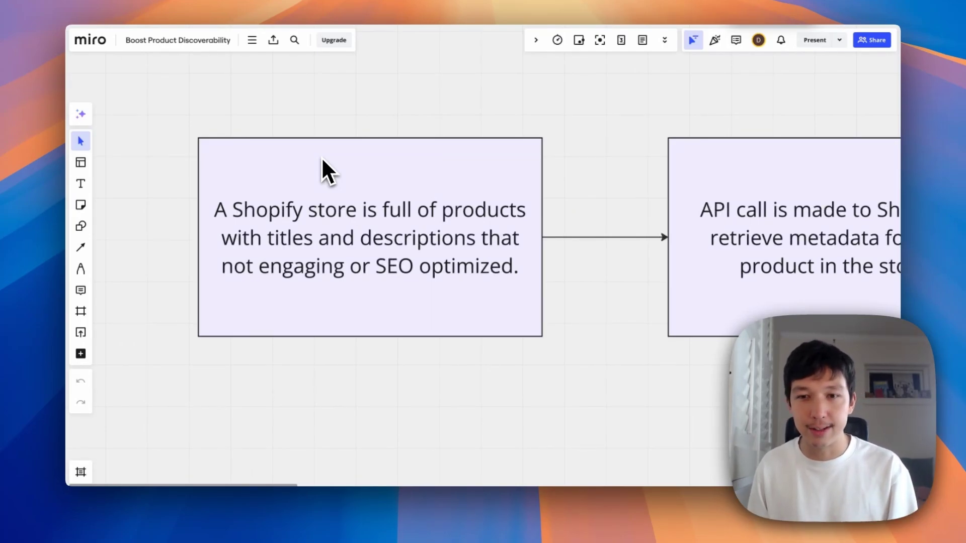
scroll(323, 160, "right", 10)
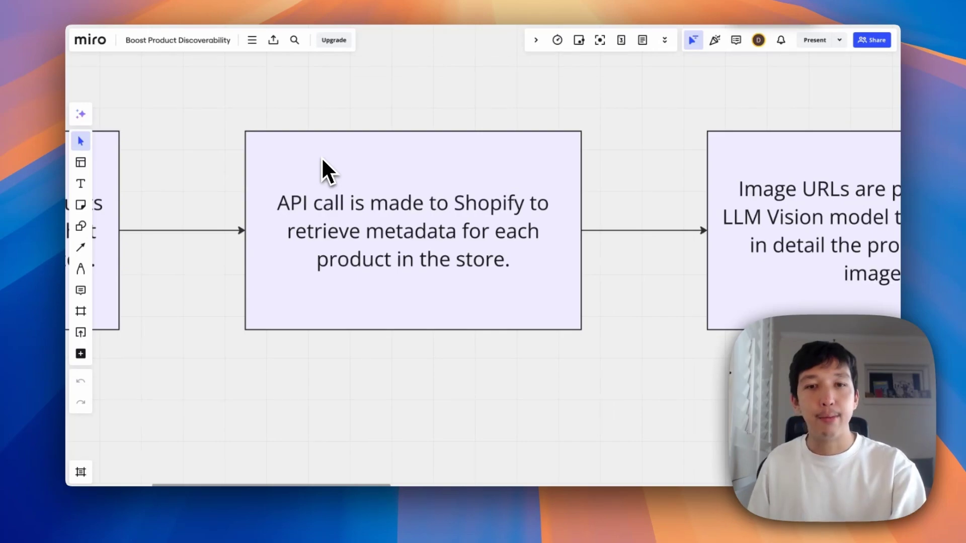
scroll(323, 160, "right", 10)
scroll(323, 160, "right", 3)
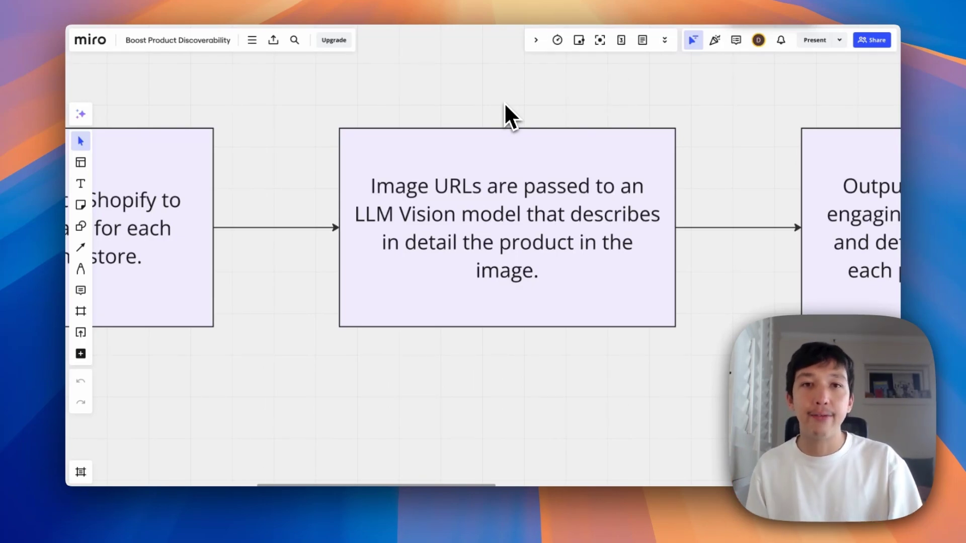
scroll(504, 104, "right", 10)
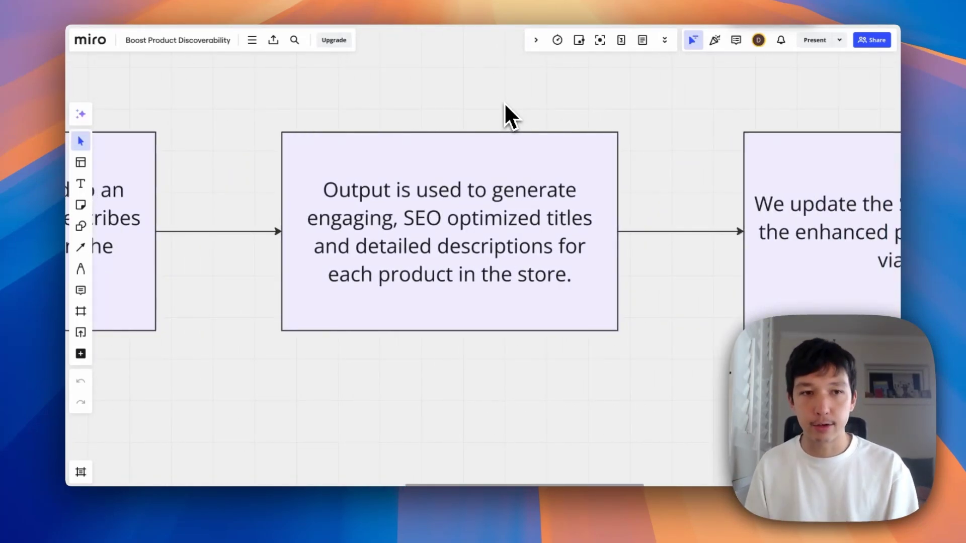
scroll(504, 102, "right", 9)
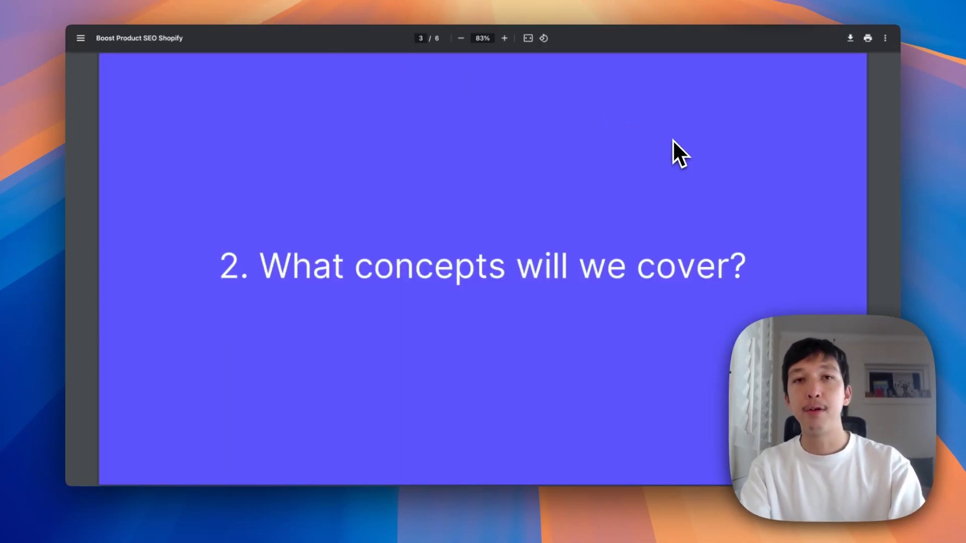
- Switch to the Boost Product SEO Shopify slides and page through the section on the concepts covered
key("Right")
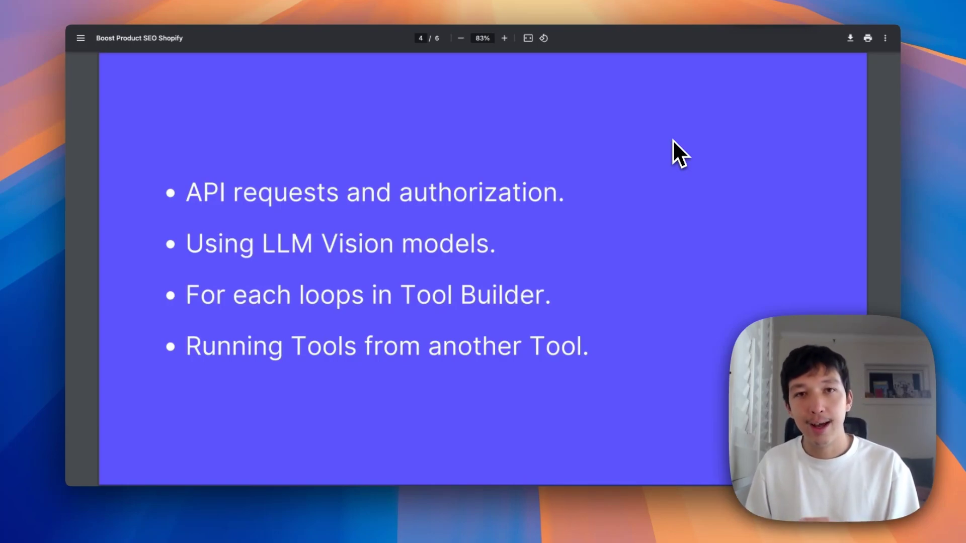
key("Right")
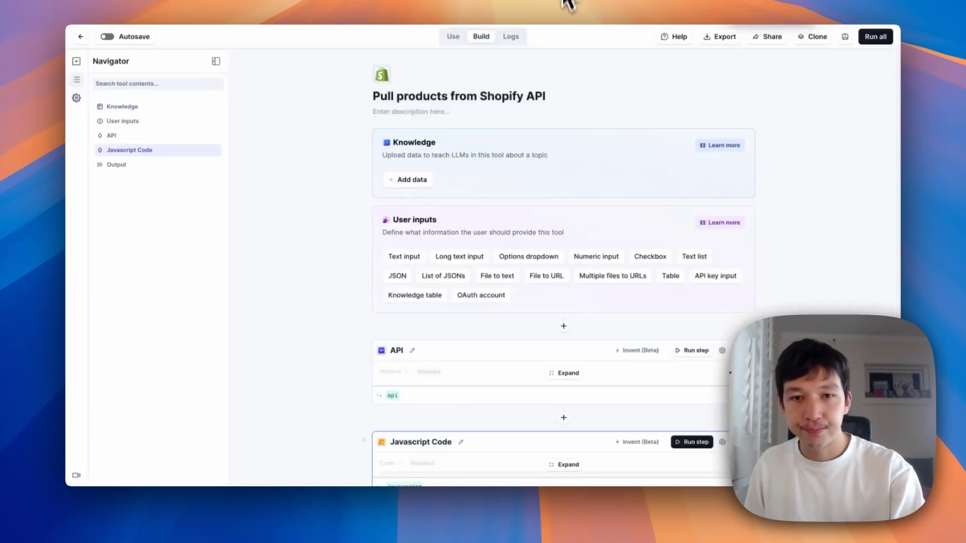
- Expand the API step of the Pull products from Shopify API tool and examine the store domain in its request URL
scroll(758, 125, "down", 4)
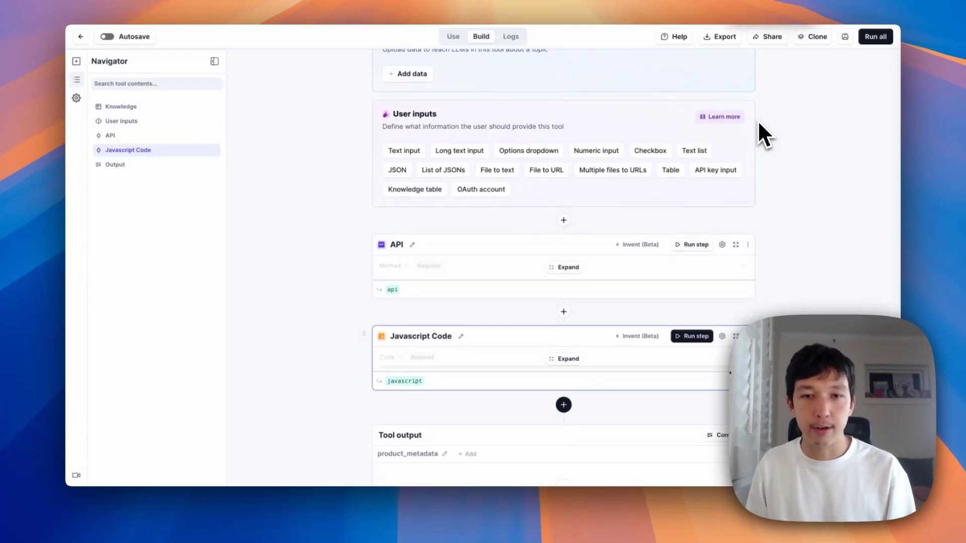
left_click(568, 267)
scroll(493, 257, "down", 3)
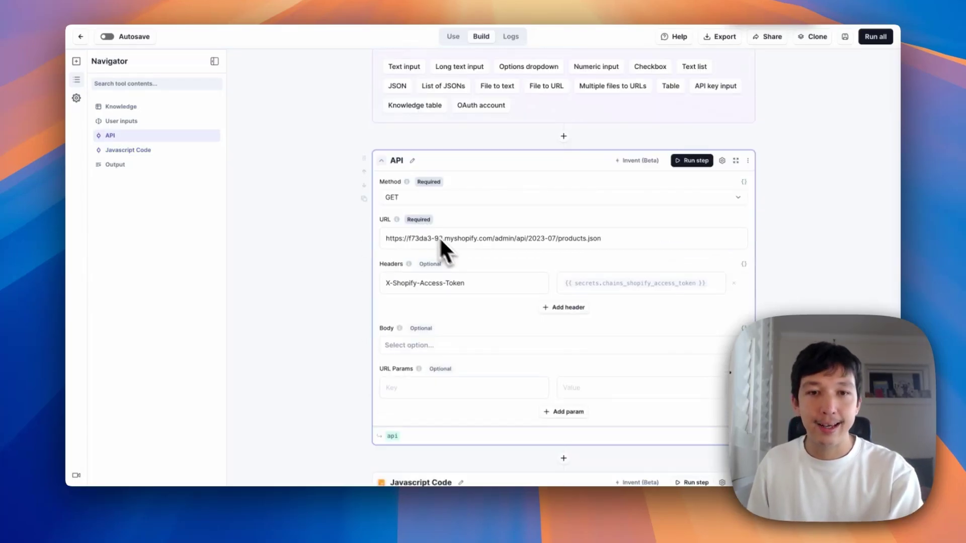
left_click(455, 240)
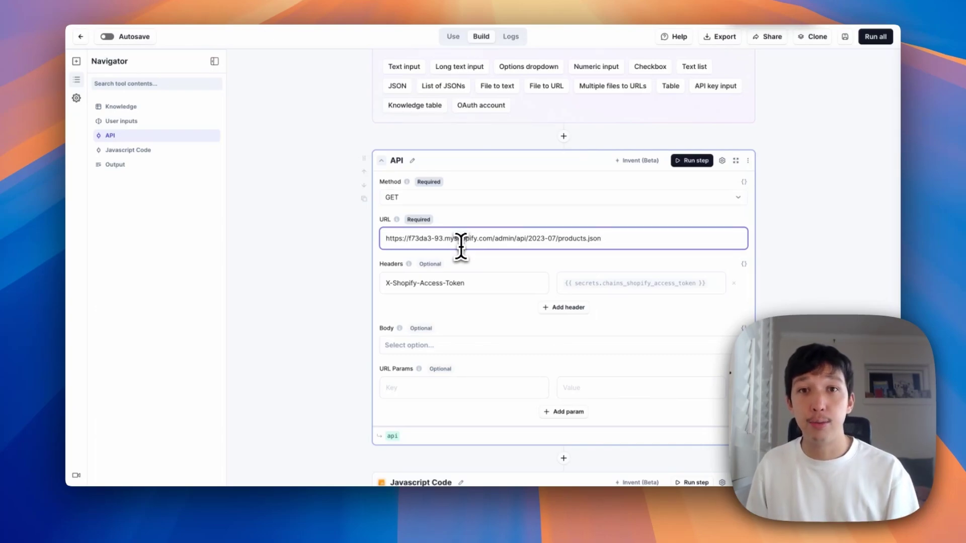
triple_click(410, 226)
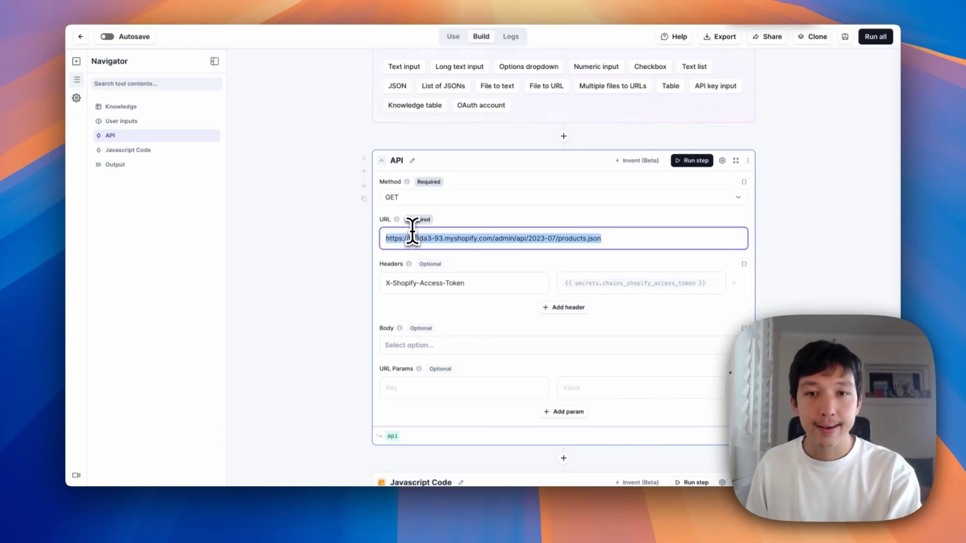
left_click(442, 226)
double_click(455, 239)
left_click_drag(455, 239, 339, 240)
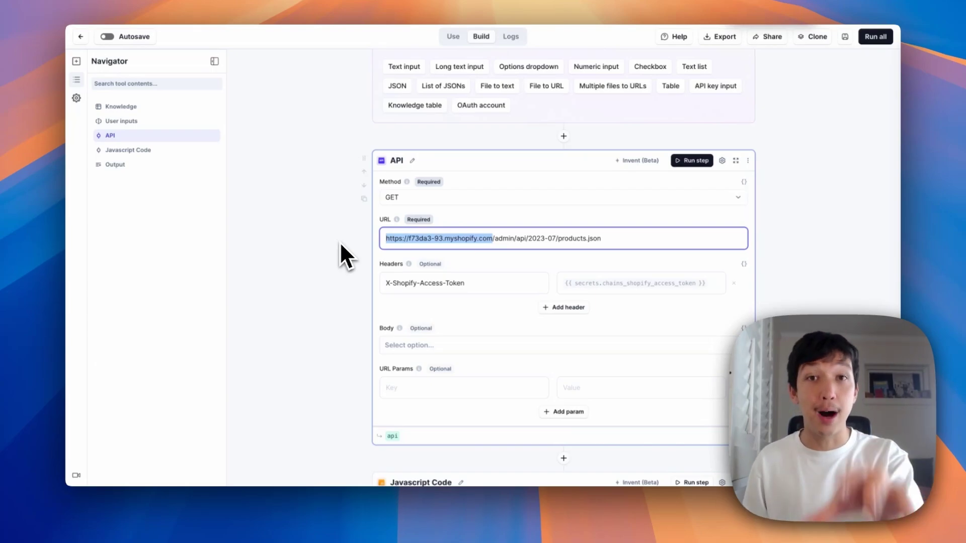
left_click_drag(409, 239, 424, 240)
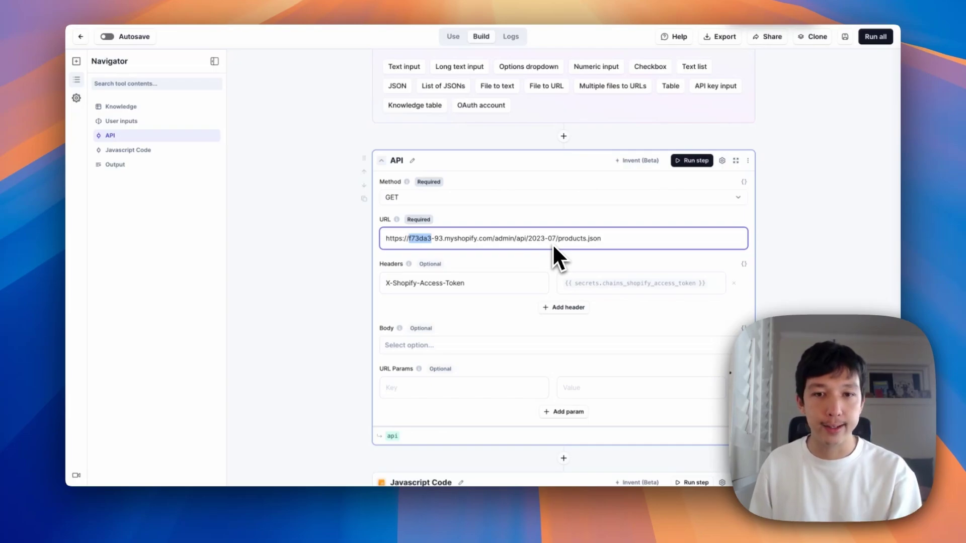
- Examine the API step's X-Shopify-Access-Token header and the secret variable referenced as its value
left_click(513, 287)
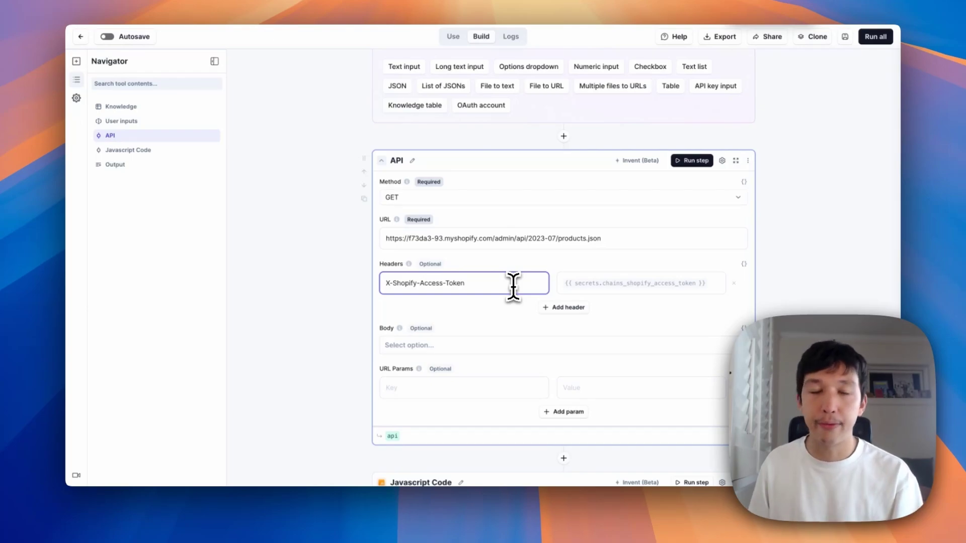
left_click(715, 285)
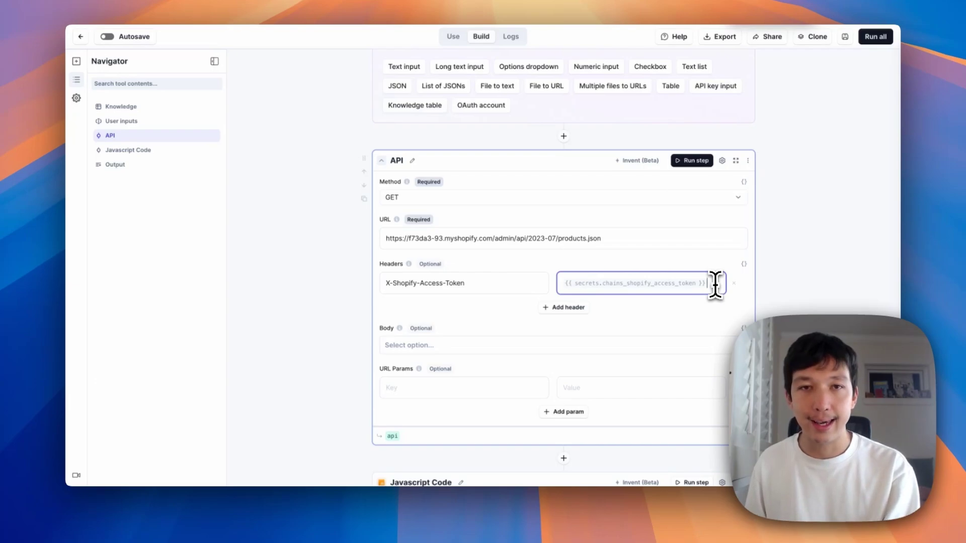
left_click(589, 284)
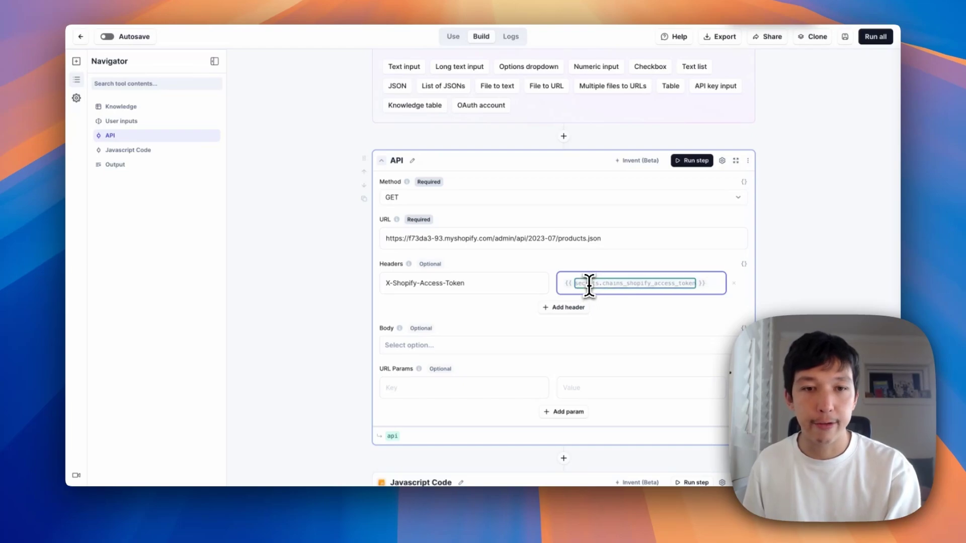
double_click(626, 283)
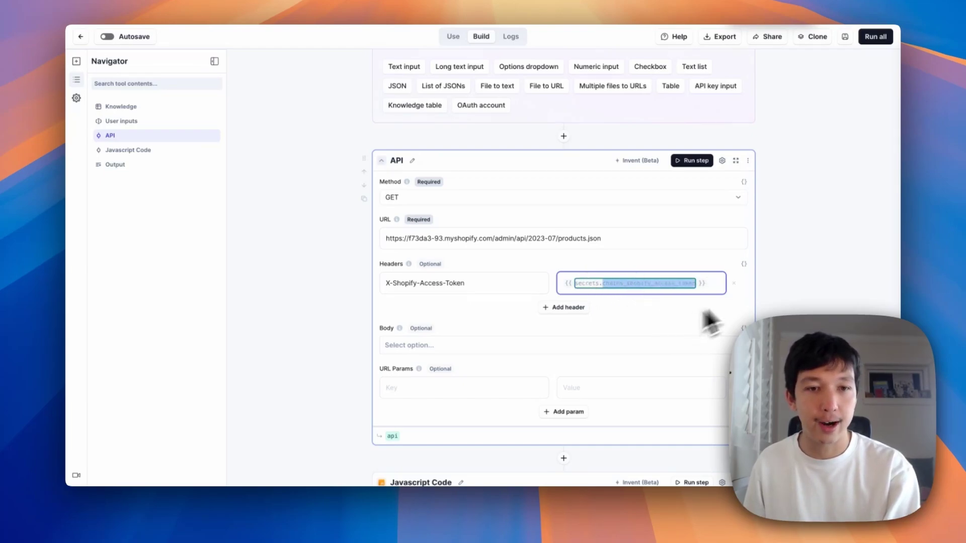
left_click(786, 272)
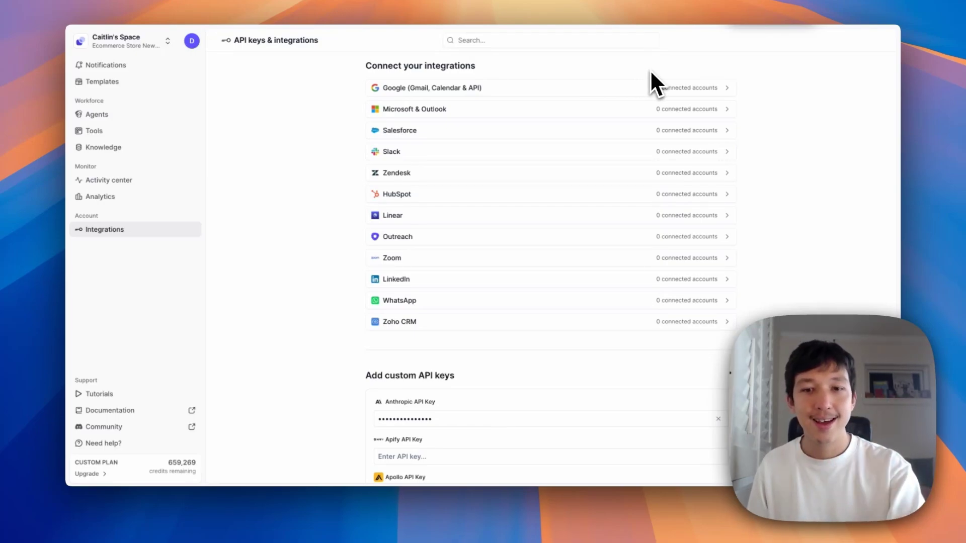
- Find the chains_shopify_access_token entry among the custom API keys on the API keys & integrations page
scroll(824, 212, "down", 5)
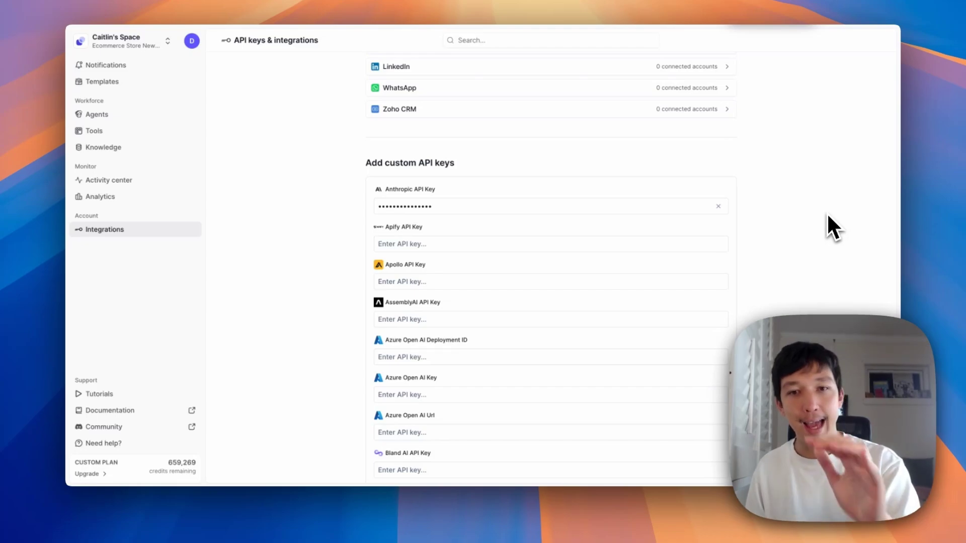
scroll(742, 154, "down", 1)
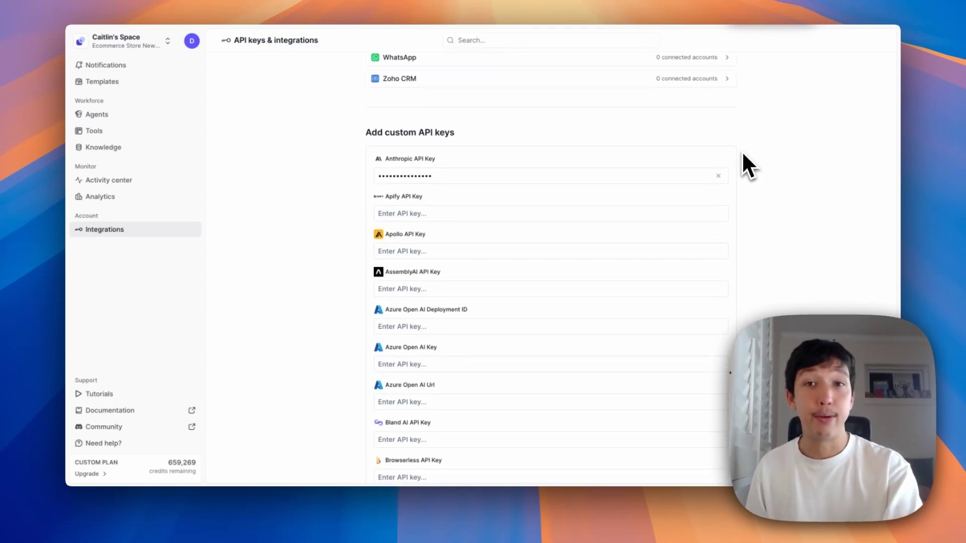
scroll(426, 166, "down", 4)
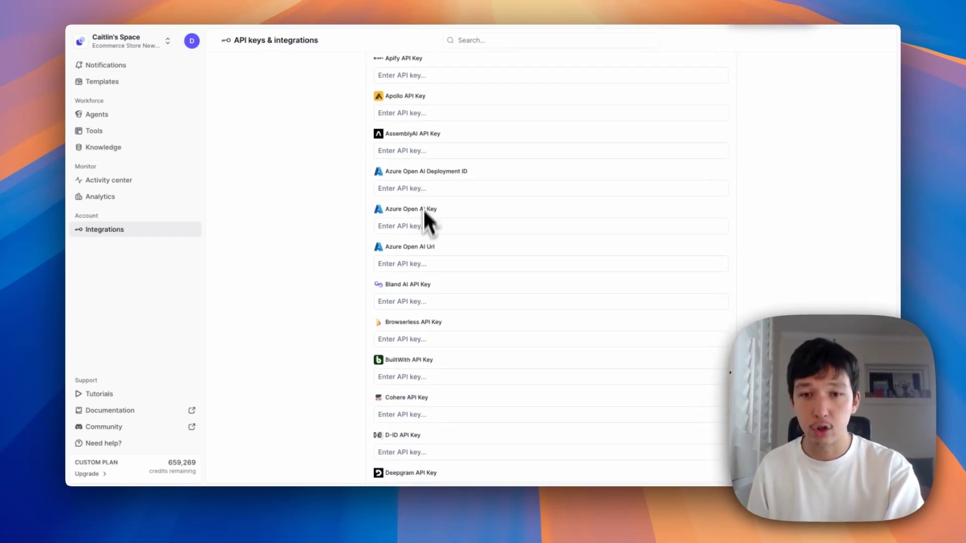
scroll(424, 210, "down", 8)
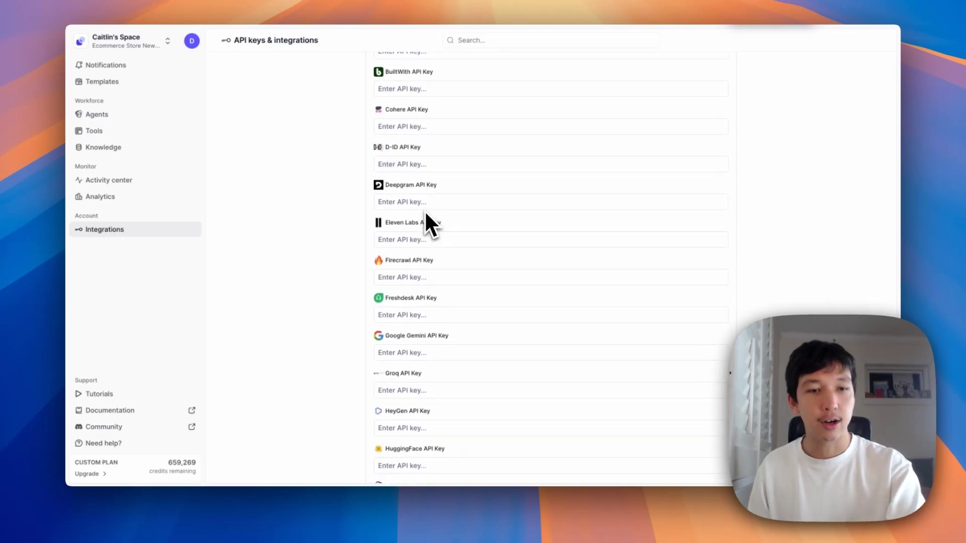
scroll(529, 151, "down", 20)
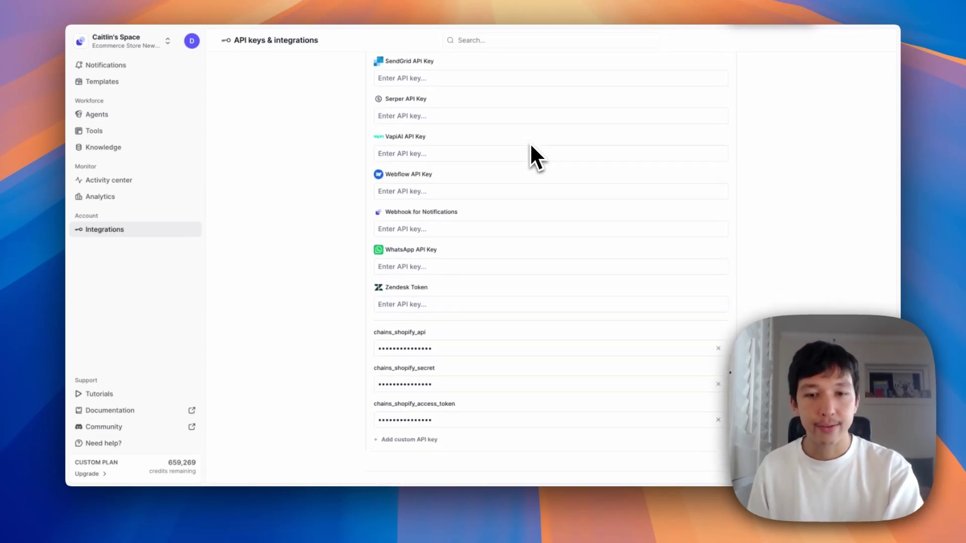
scroll(530, 151, "down", 5)
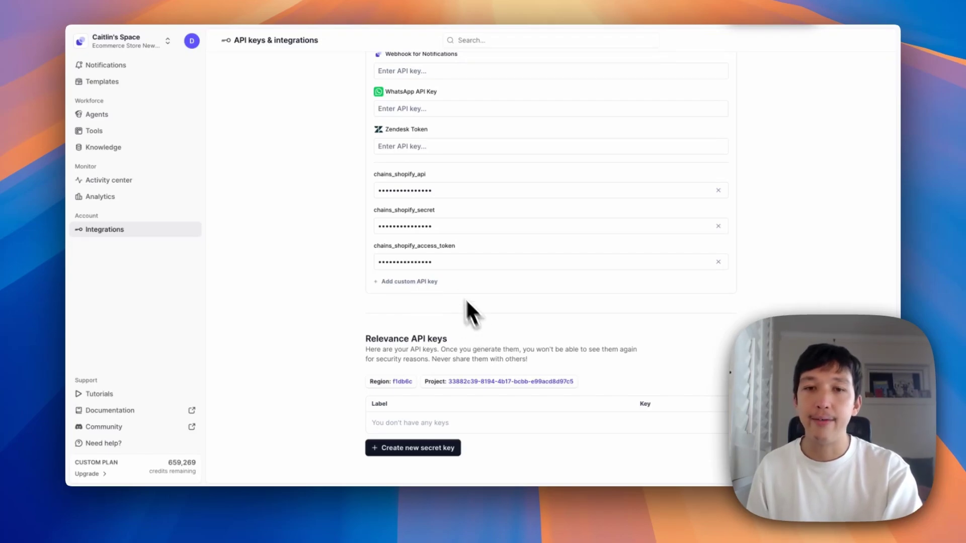
double_click(415, 247)
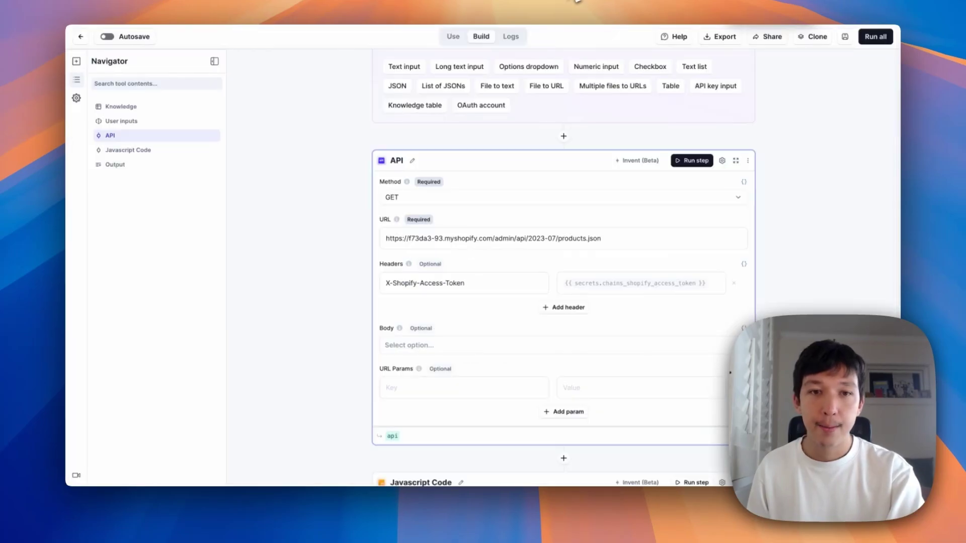
- Return to the Pull products from Shopify API tool and check which stored key the header value references, then review the remaining API settings
double_click(584, 283)
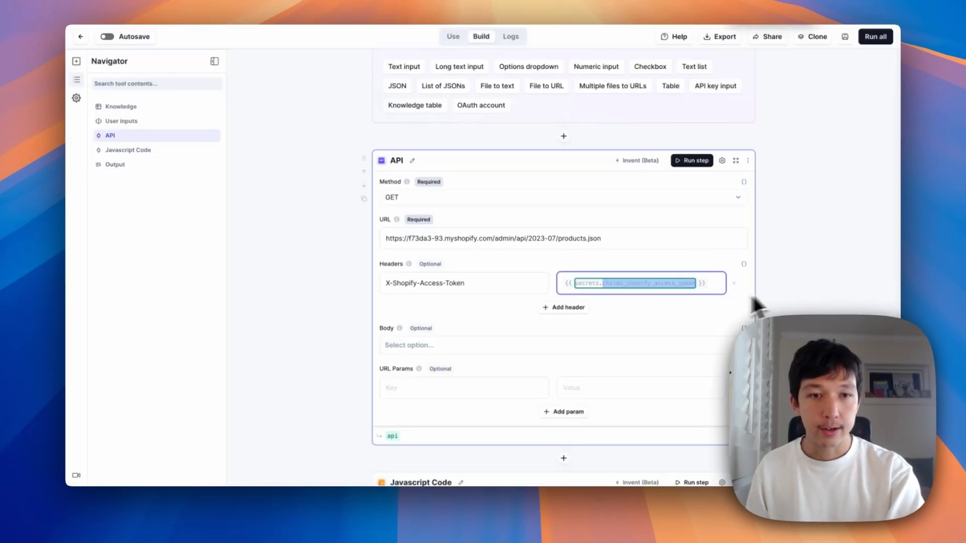
left_click(803, 281)
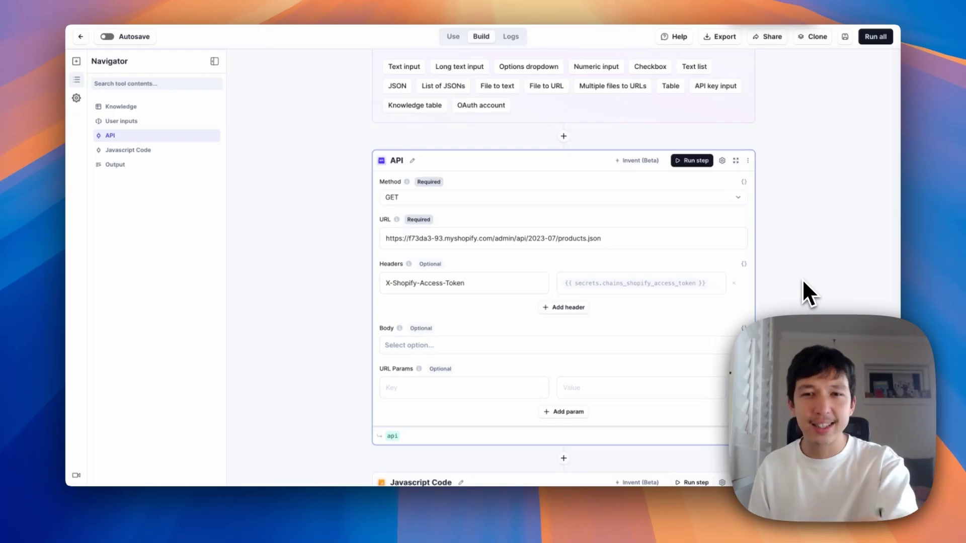
scroll(814, 211, "down", 3)
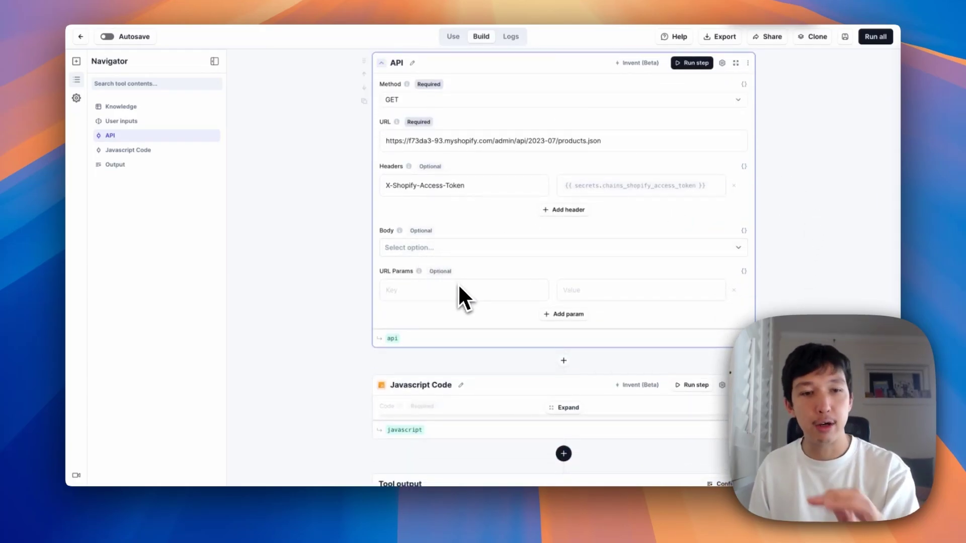
- Run the API step and expand its full response body
left_click(692, 63)
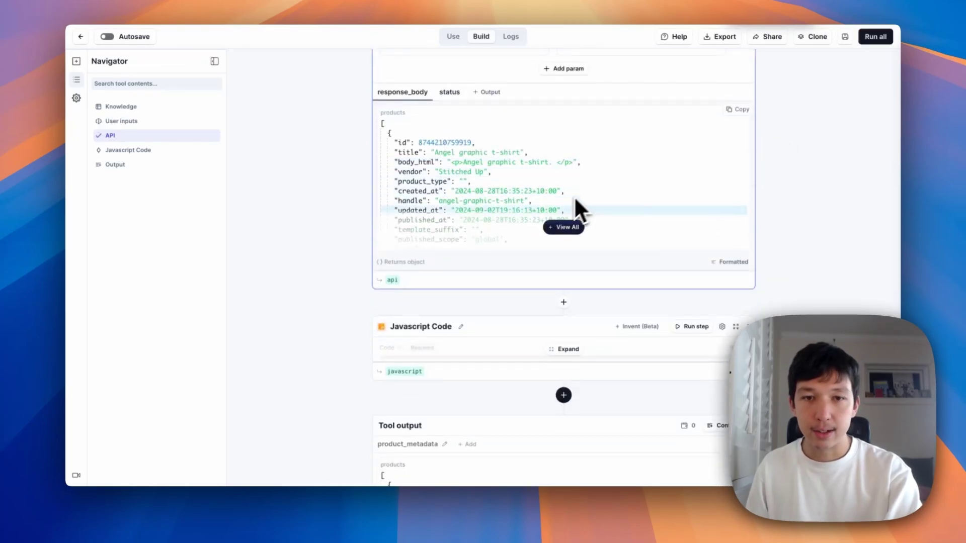
left_click(563, 227)
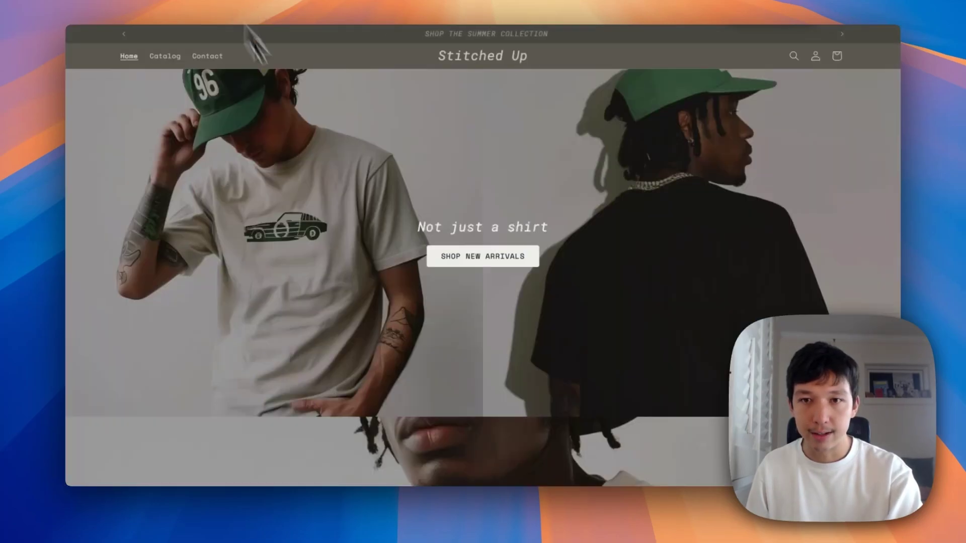
- Browse the Stitched Up storefront's product catalog and compare it with the product entries in the API response
left_click(476, 258)
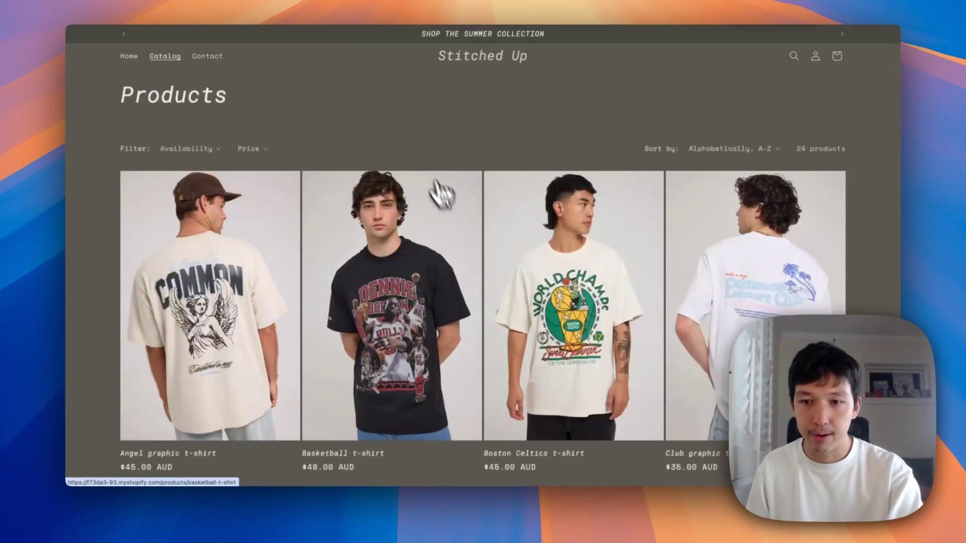
scroll(442, 194, "down", 5)
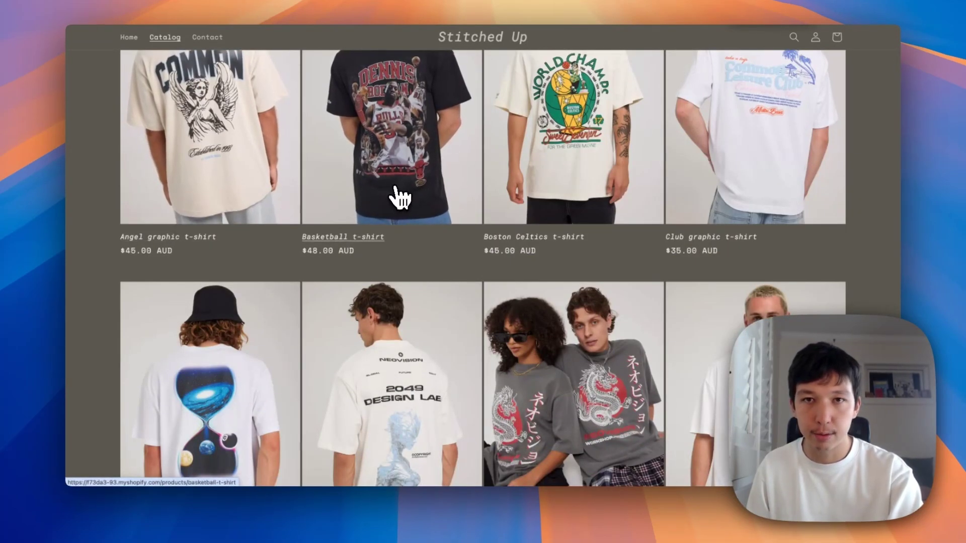
left_click(547, 6)
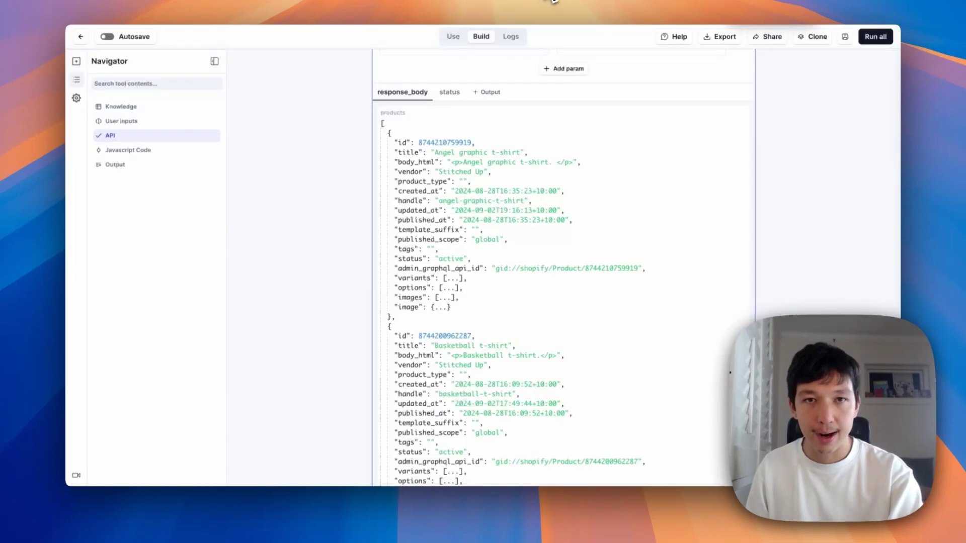
left_click(457, 152)
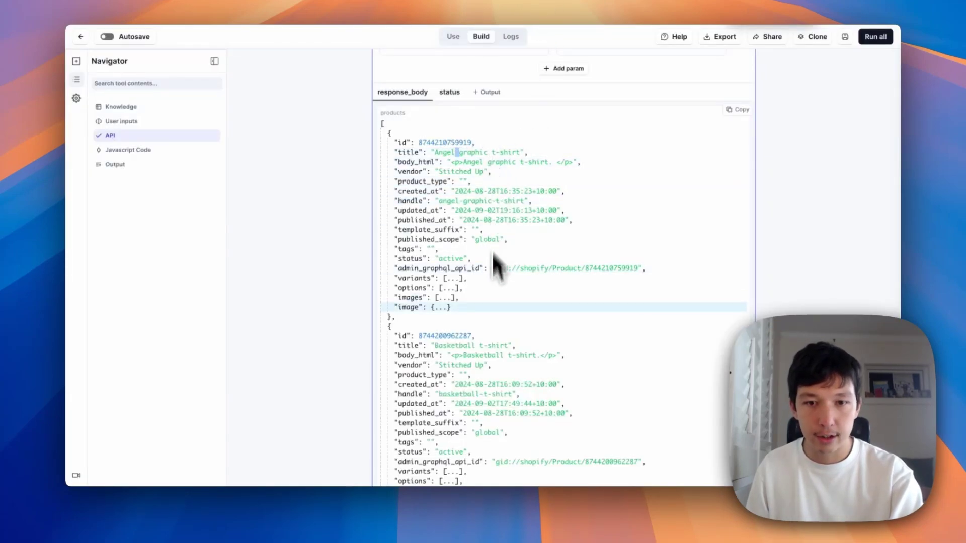
scroll(496, 255, "down", 2)
scroll(490, 304, "down", 6)
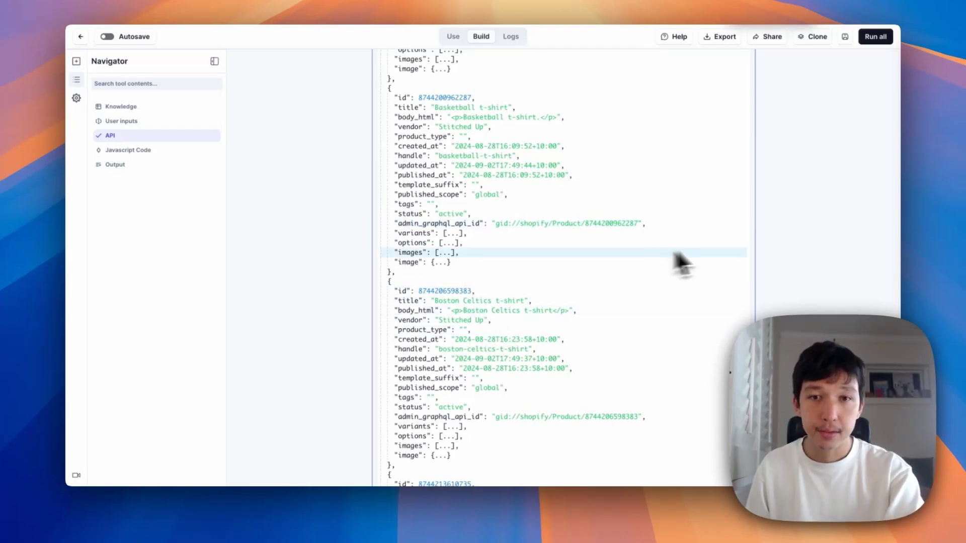
scroll(796, 225, "up", 10)
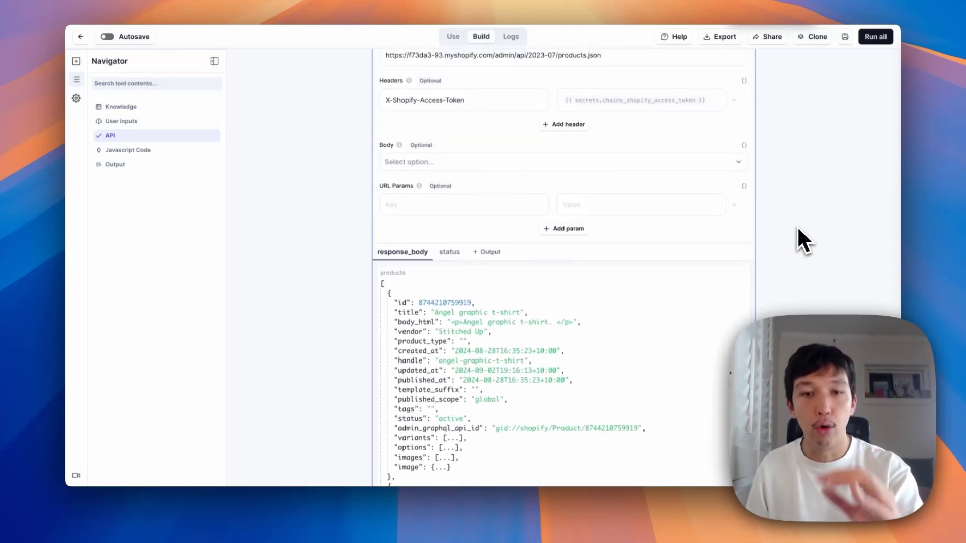
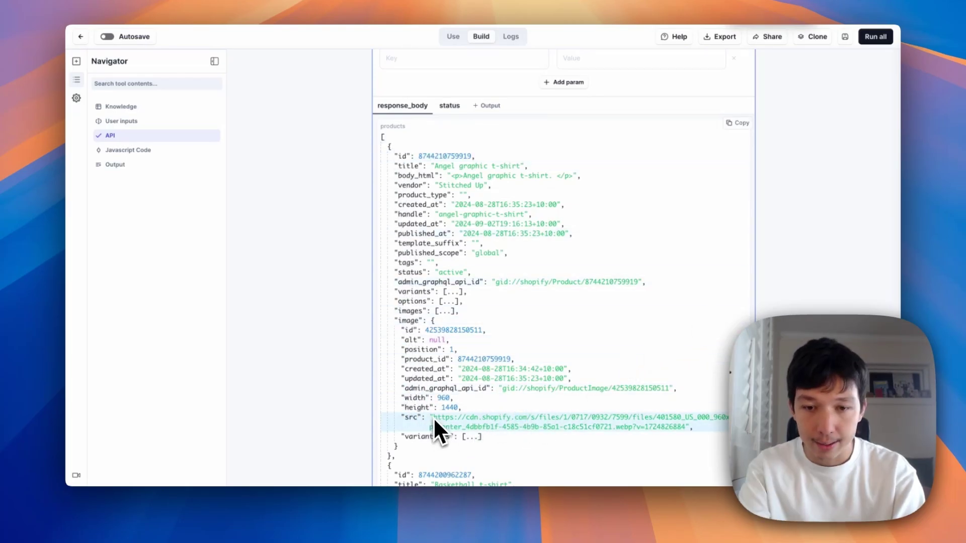
- Examine the image src URL in the Angel graphic t-shirt entry of the API response
left_click_drag(433, 418, 684, 425)
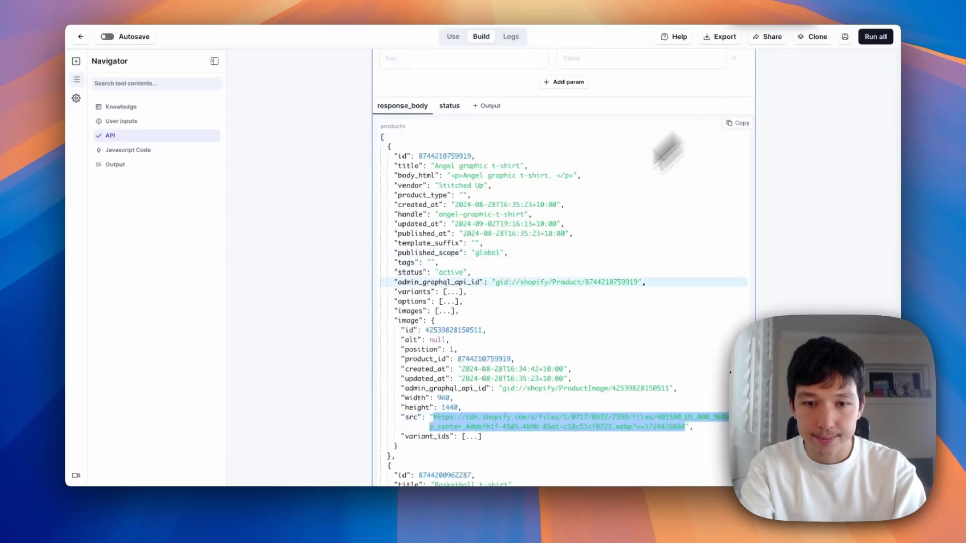
scroll(509, 283, "down", 3)
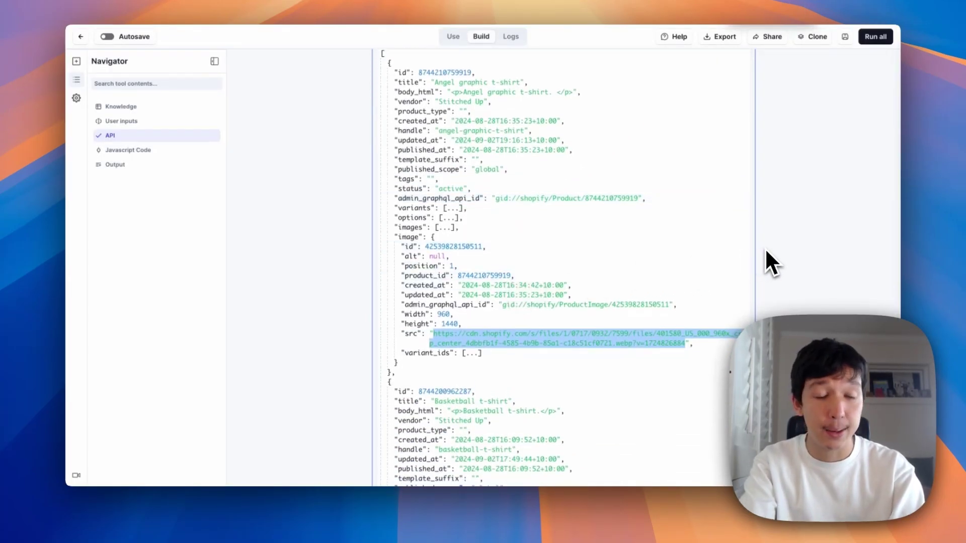
scroll(828, 219, "down", 10)
- Expand the Javascript Code step and examine the response_body reference in its code
scroll(830, 221, "down", 15)
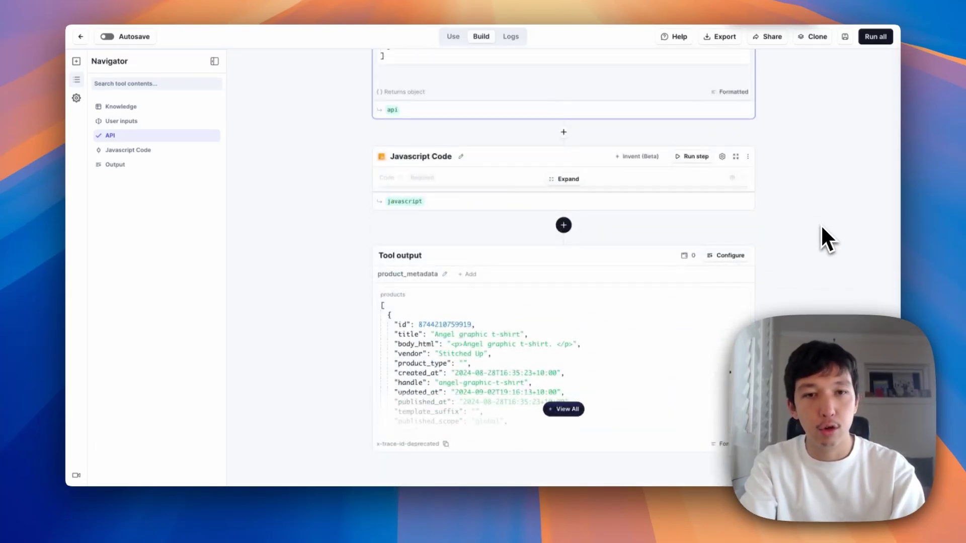
left_click(568, 180)
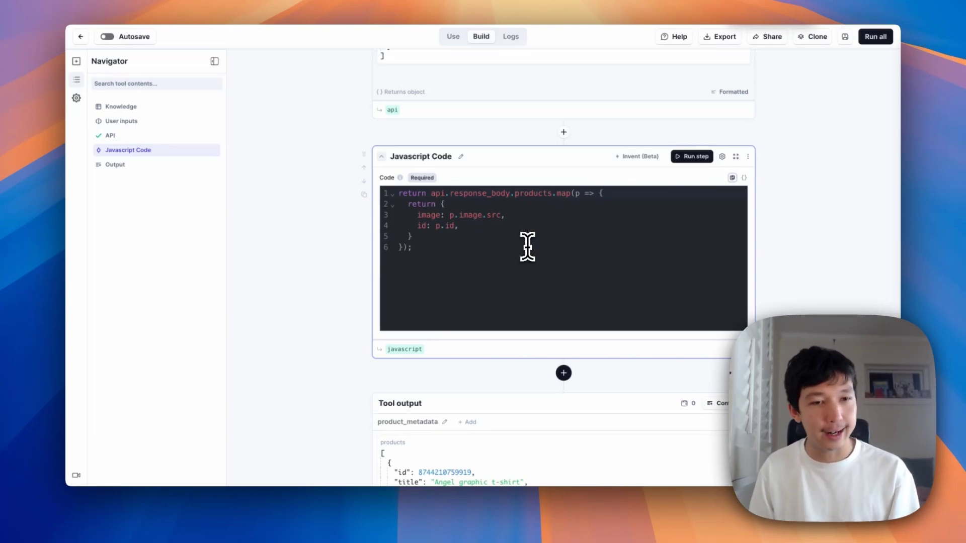
scroll(527, 245, "up", 1)
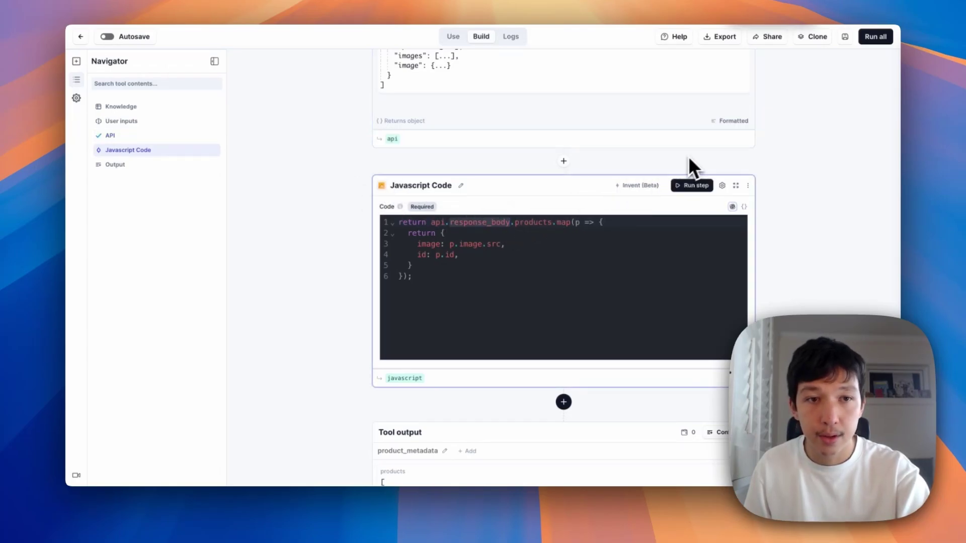
- Display the API response as raw text and examine the products key that holds the product list
left_click(723, 141)
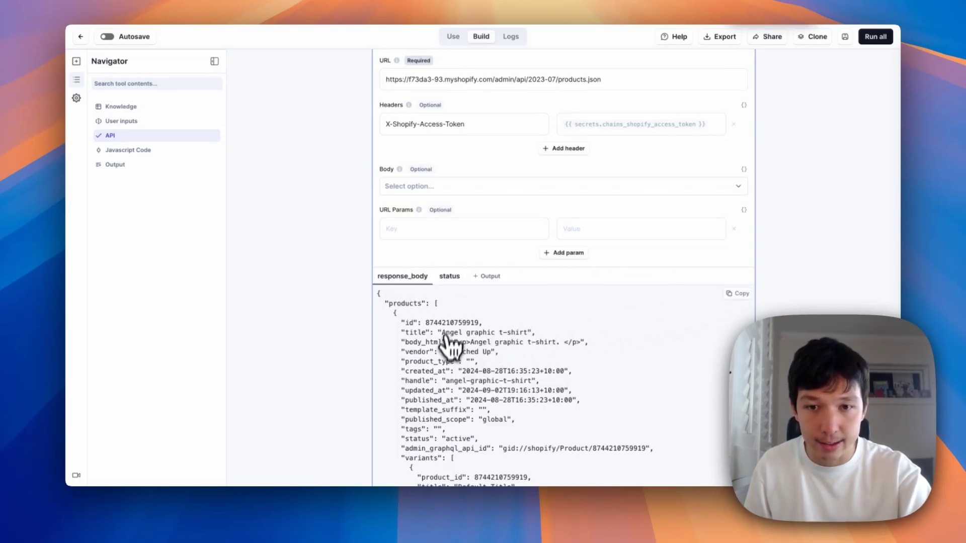
double_click(398, 302)
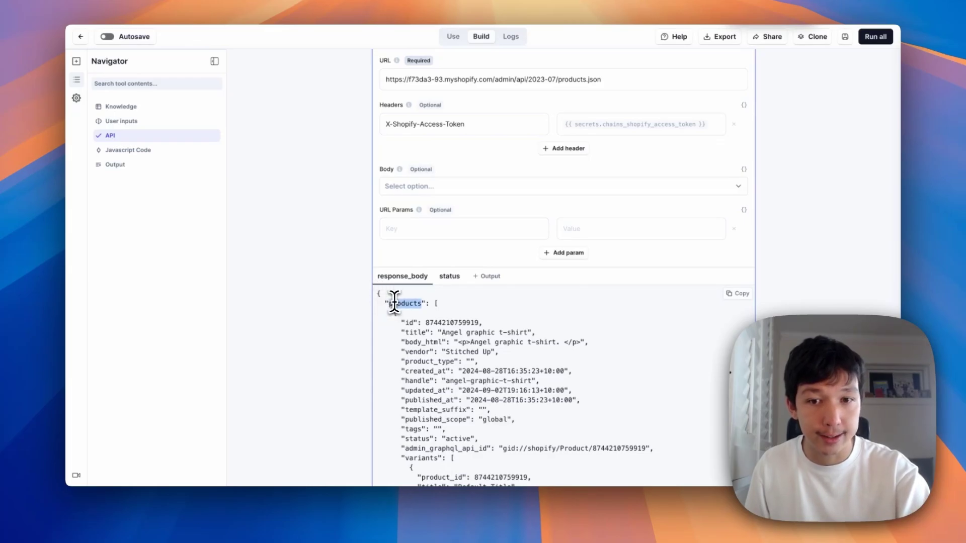
left_click(437, 303)
- Examine how the Javascript code maps each entry of response_body.products to an object with its image source and id
scroll(850, 217, "down", 10)
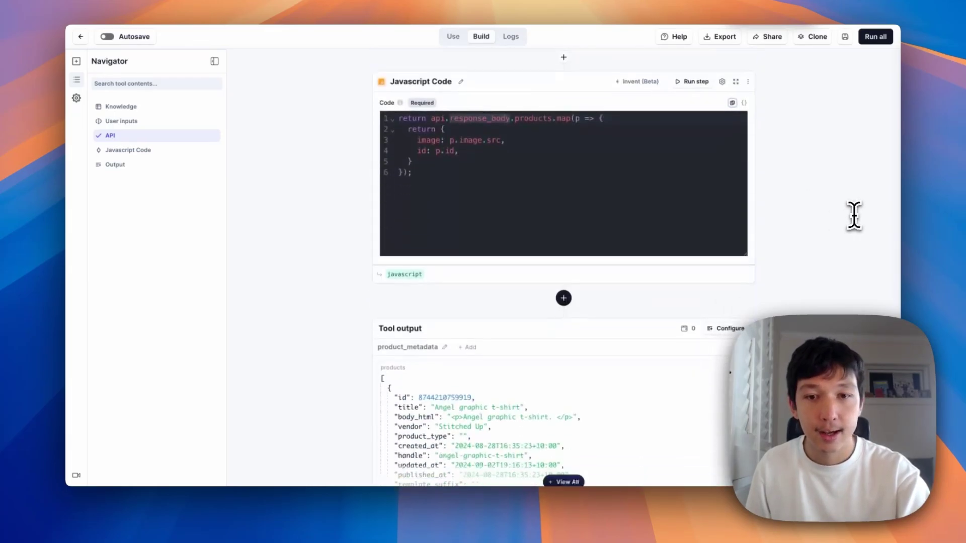
scroll(739, 209, "up", 1)
left_click(512, 104)
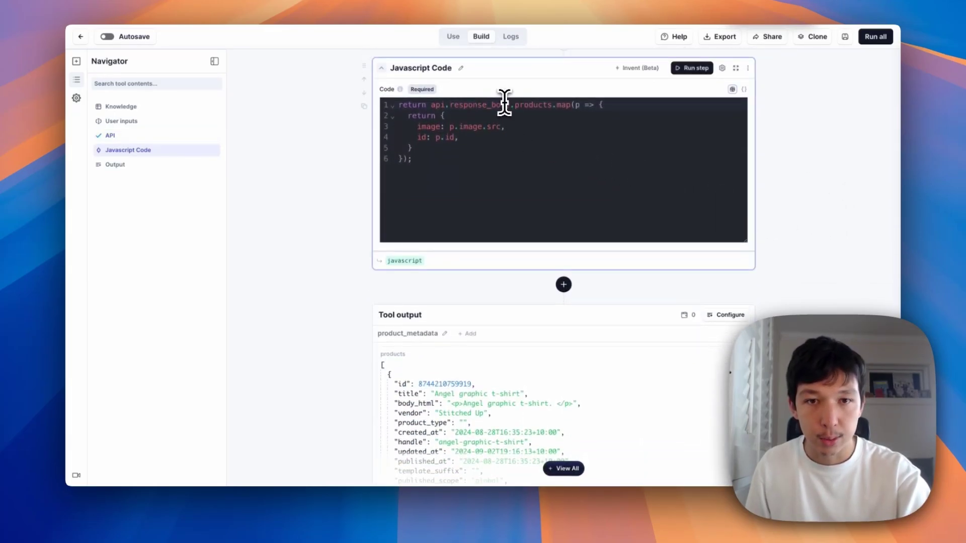
double_click(528, 106)
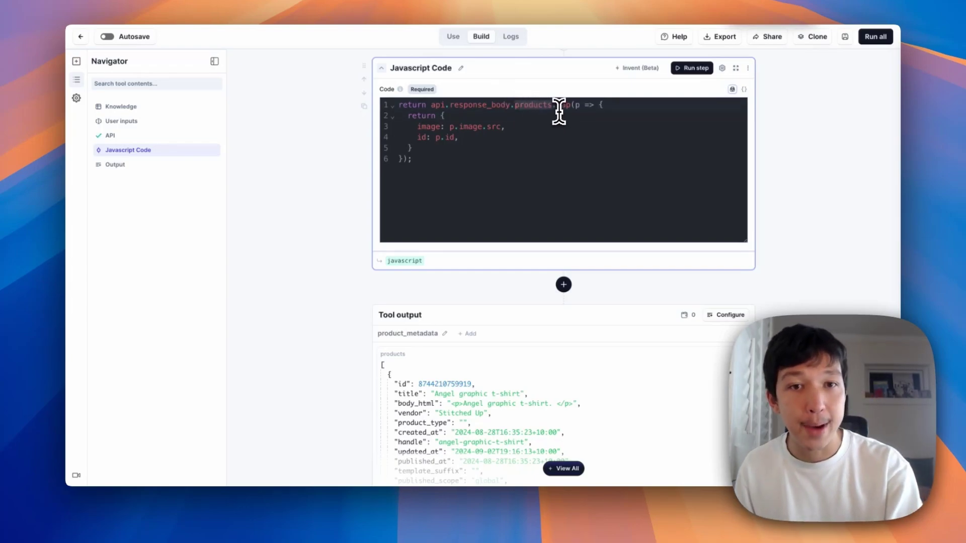
left_click(557, 107)
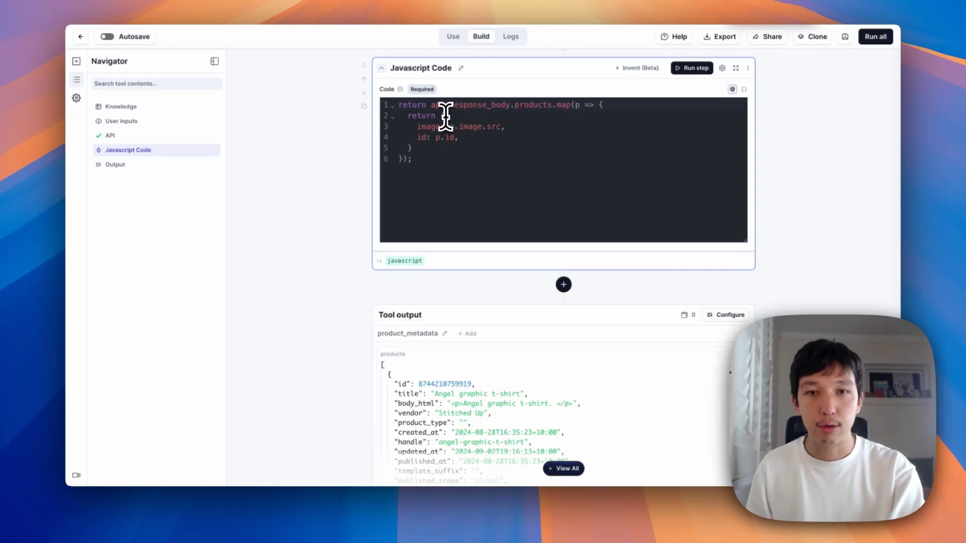
left_click_drag(445, 115, 455, 151)
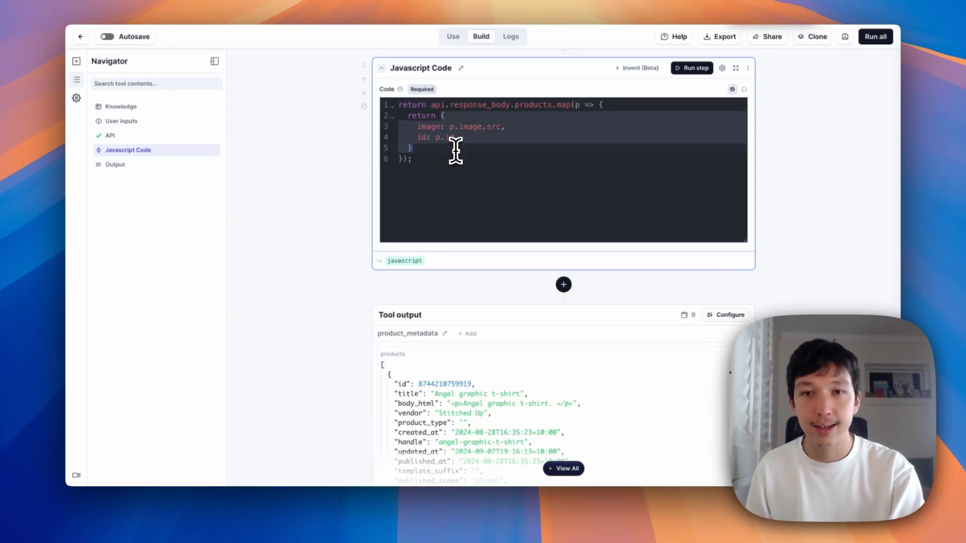
left_click(425, 130)
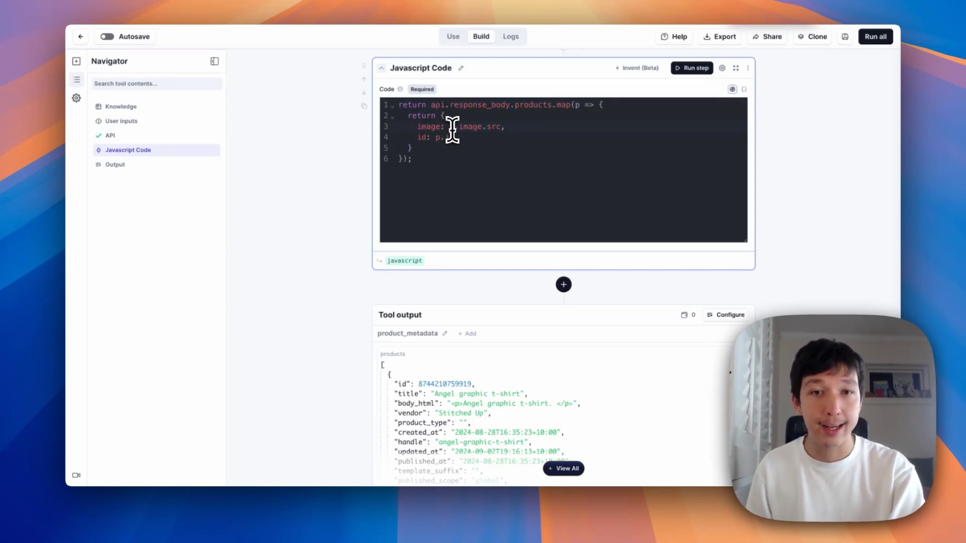
left_click(584, 104)
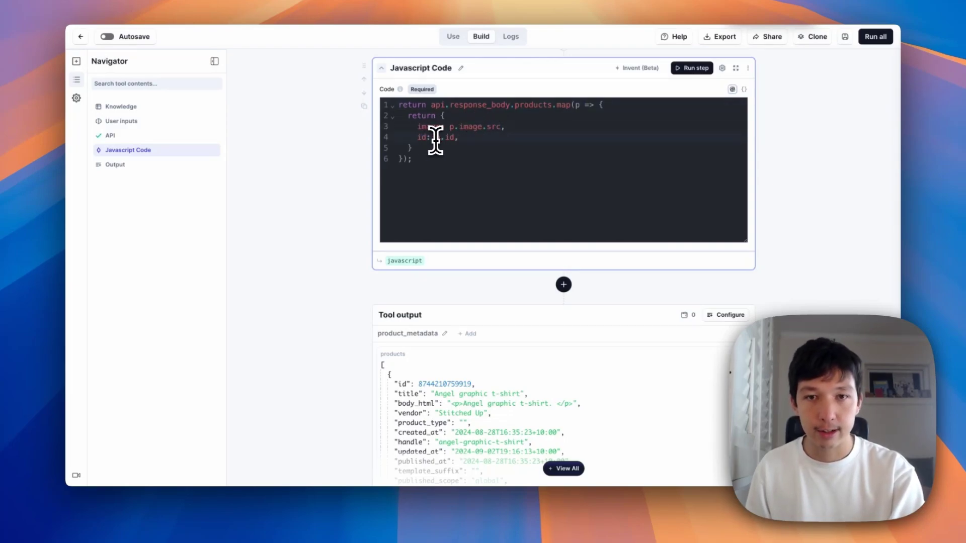
- Run the Javascript Code step and show its complete transformed output as raw text
left_click(689, 69)
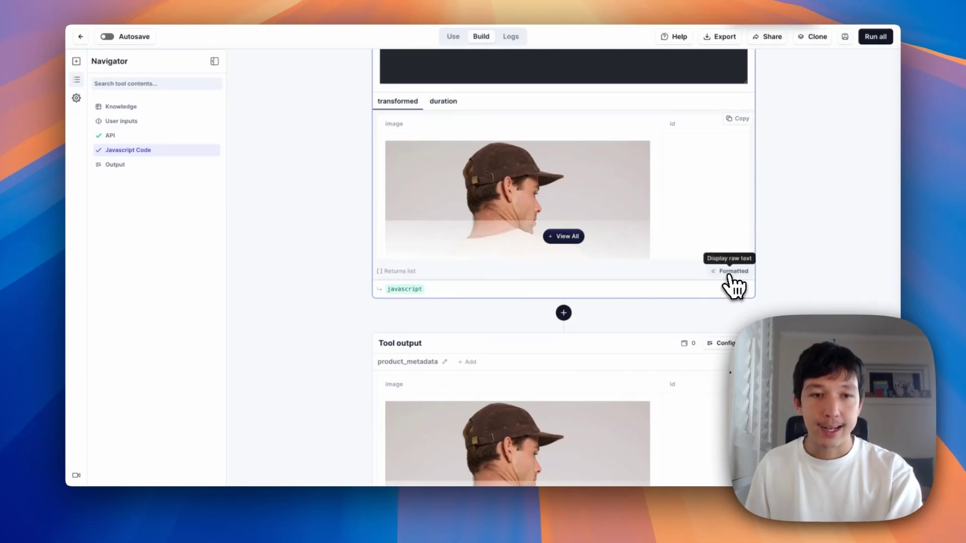
left_click(729, 272)
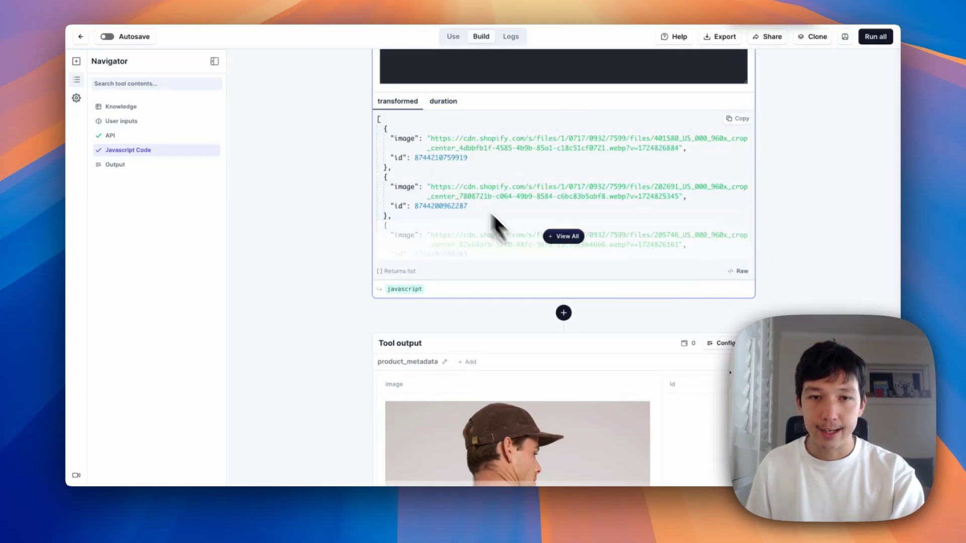
left_click(564, 237)
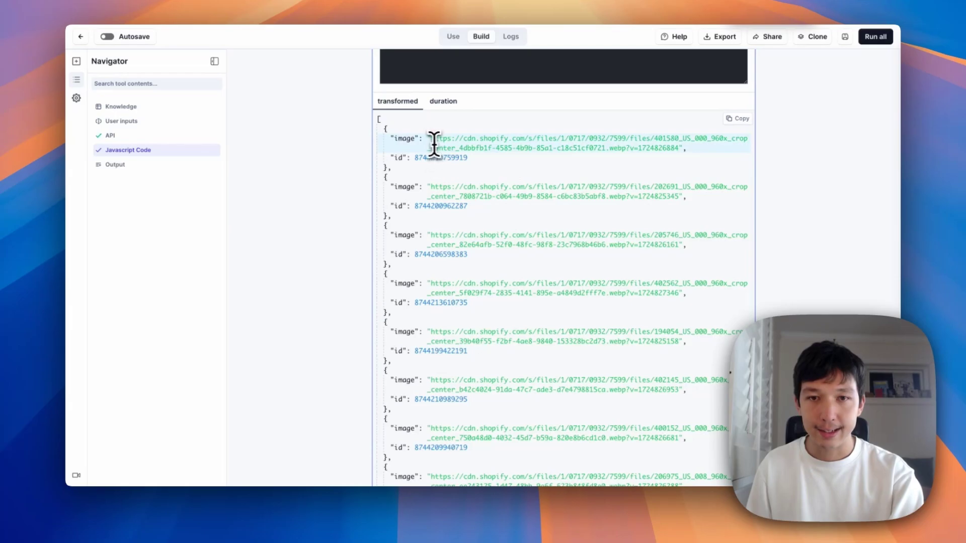
scroll(453, 208, "down", 2)
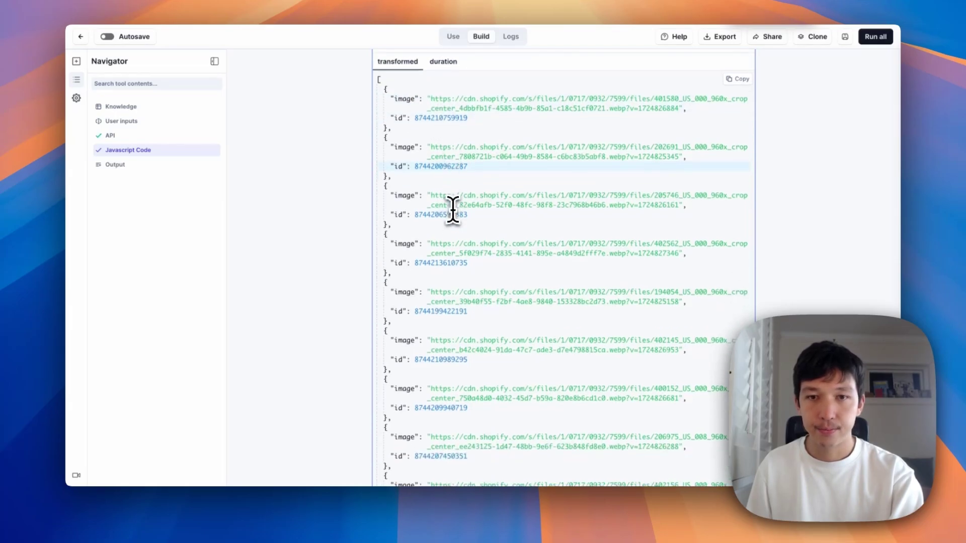
scroll(453, 209, "down", 1)
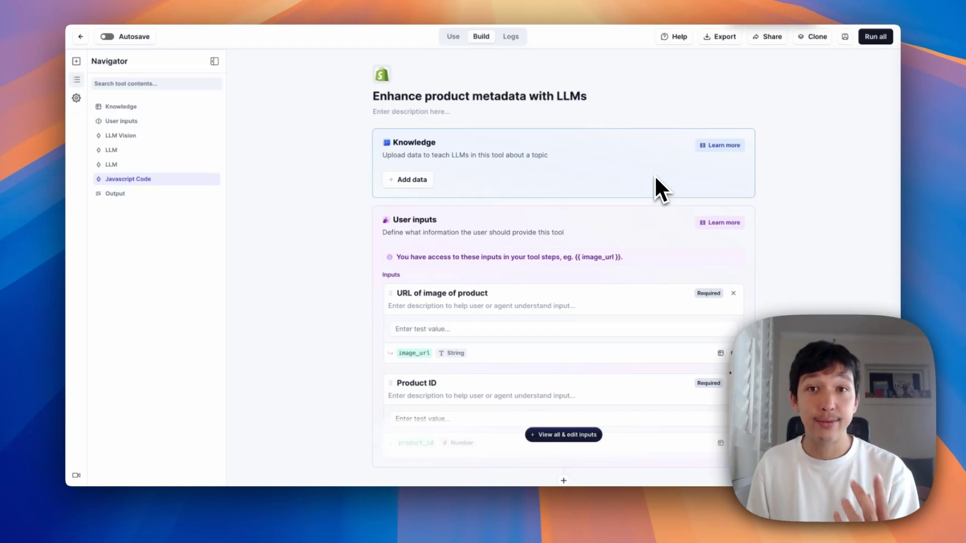
- Expand the user inputs of the Enhance product metadata with LLMs tool and examine the image_url and product_id variables
scroll(594, 252, "down", 3)
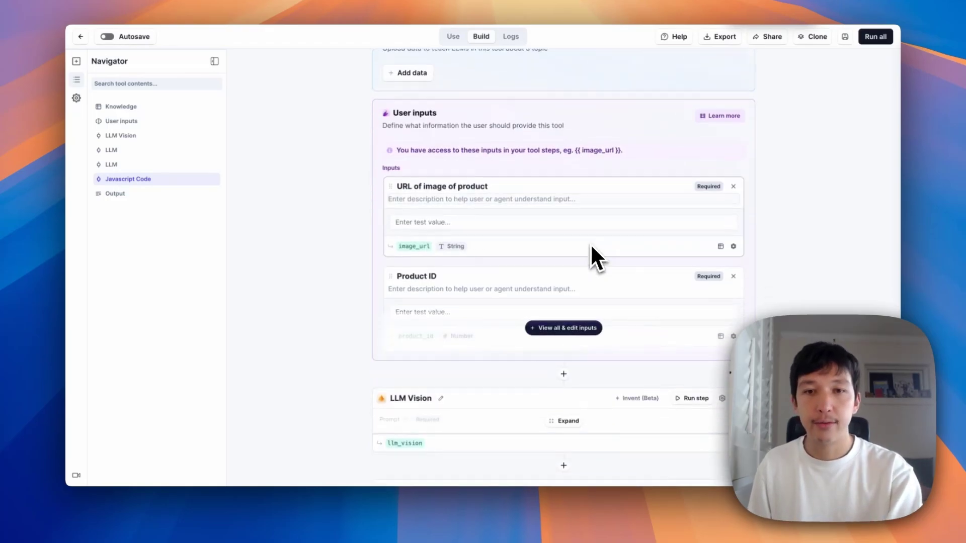
left_click(558, 326)
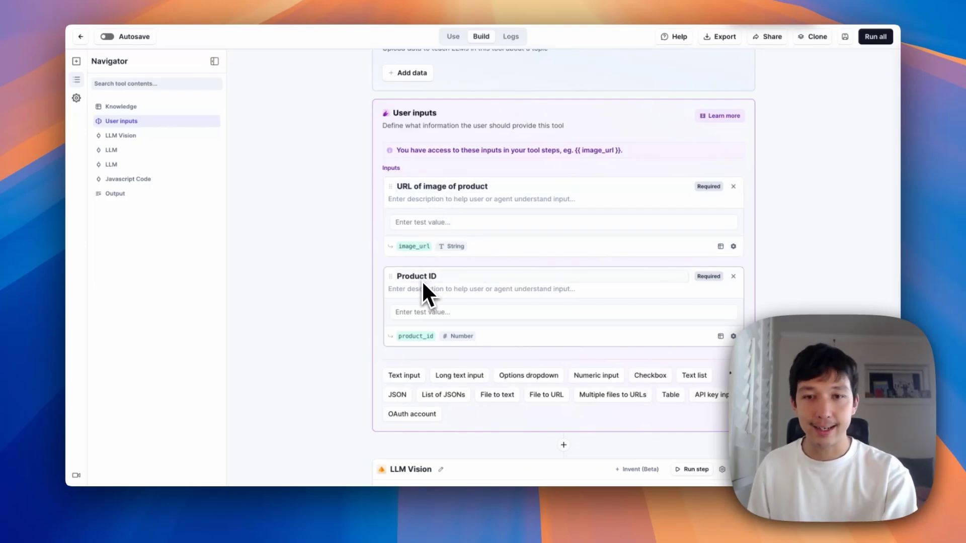
left_click(416, 246)
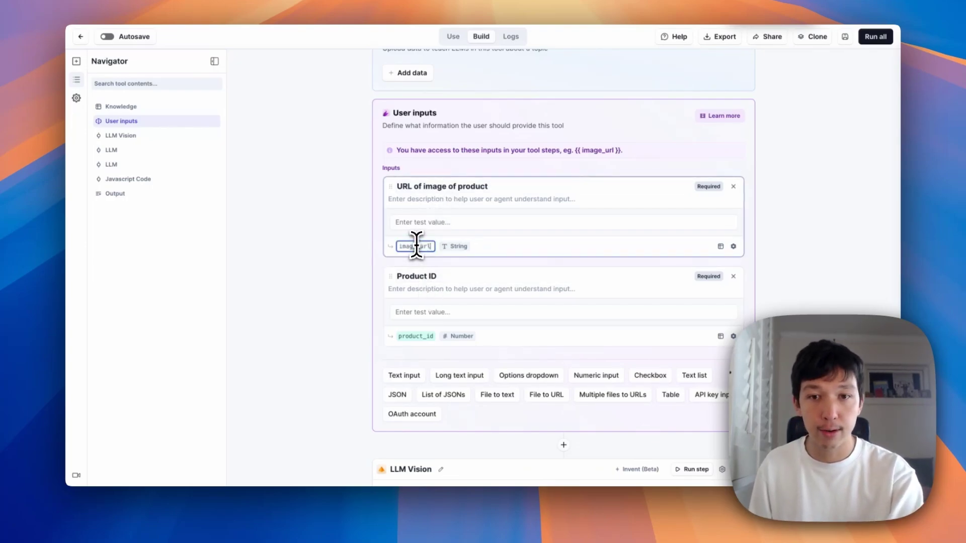
left_click(414, 336)
- Expand the LLM Vision step, examine its prompt, model and image settings, and trace the image_url variable back to the user input
scroll(561, 356, "down", 3)
left_click(561, 355)
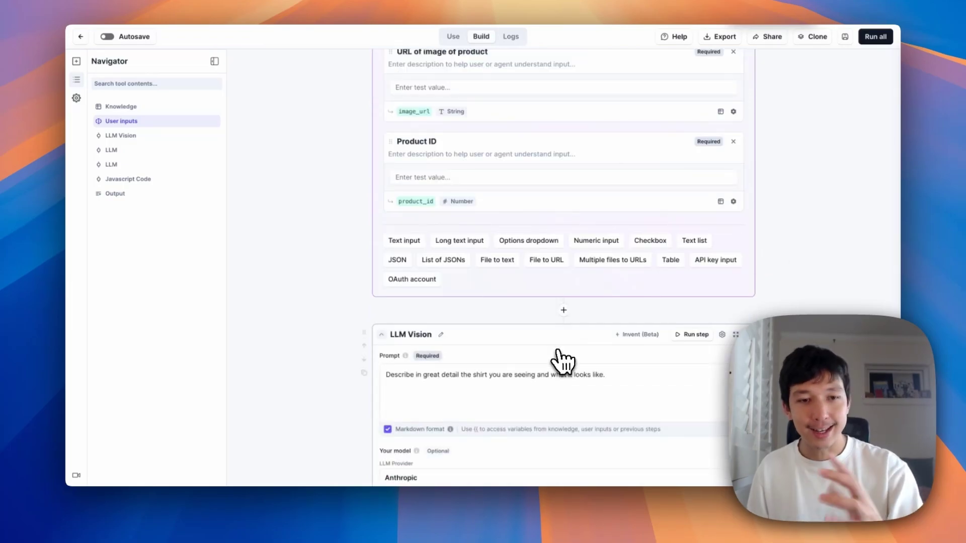
scroll(557, 357, "down", 4)
left_click(474, 364)
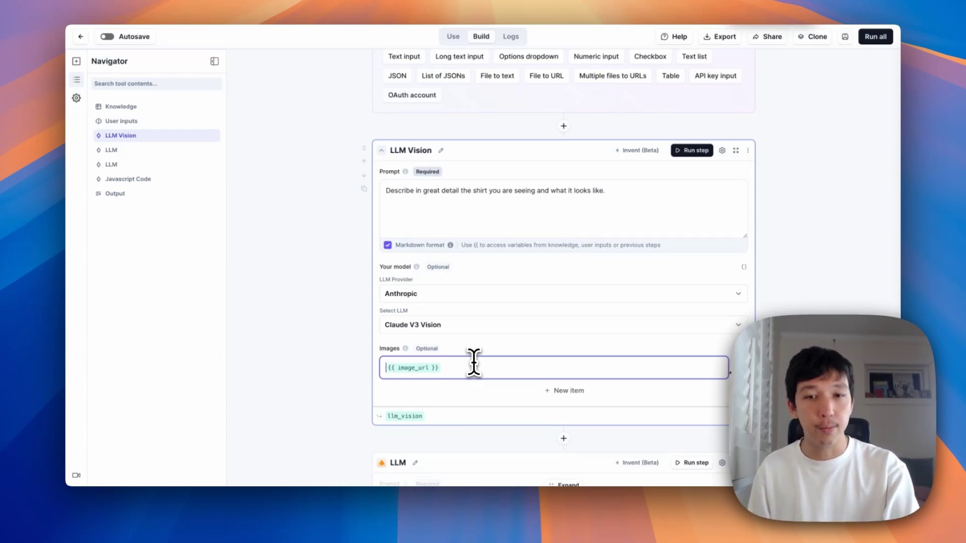
left_click(317, 305)
scroll(316, 305, "up", 1)
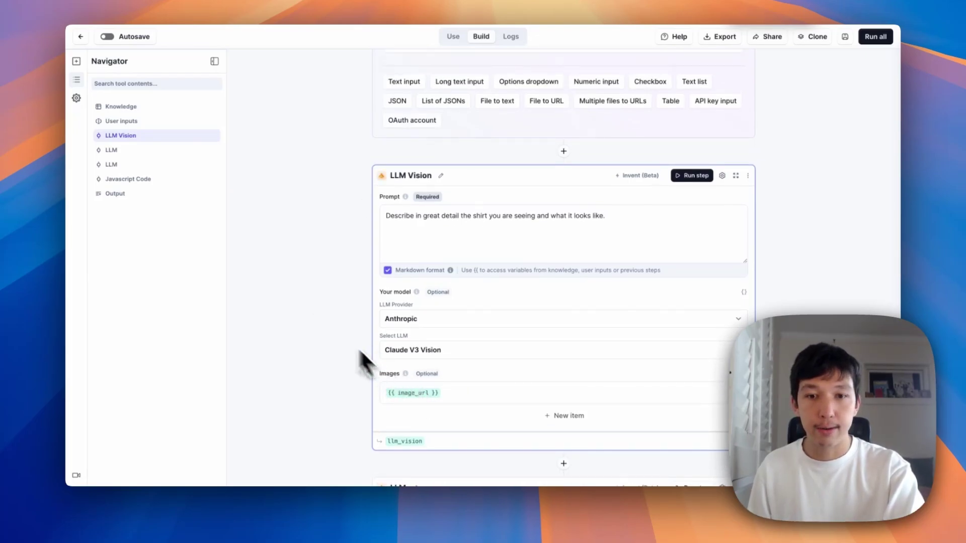
scroll(322, 320, "up", 10)
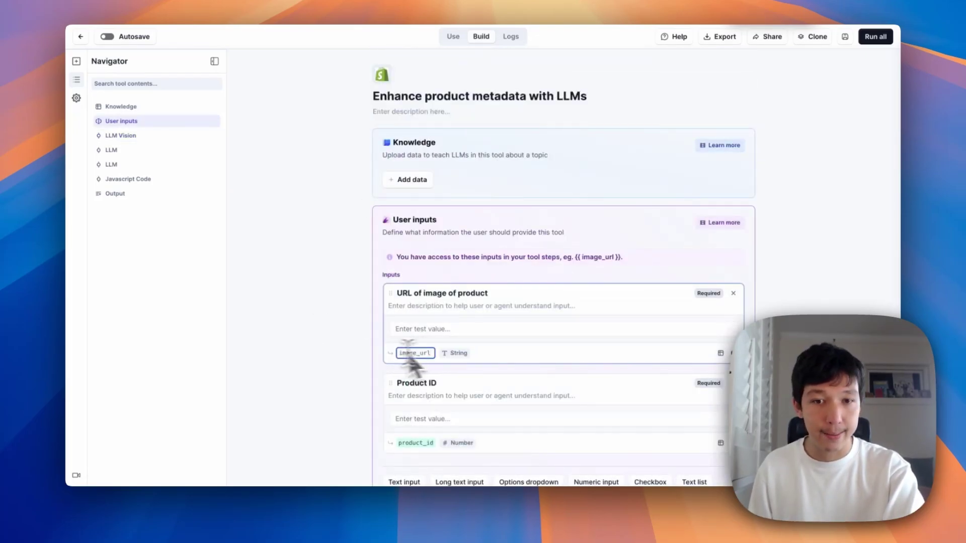
- Review the LLM Vision step's image_url image setting and its prompt for describing the shirt
scroll(346, 366, "down", 10)
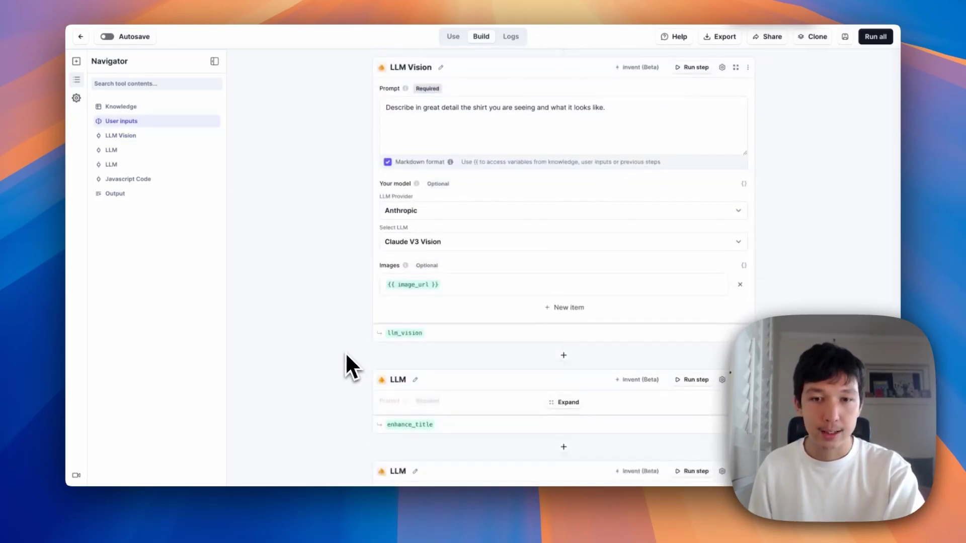
left_click(497, 290)
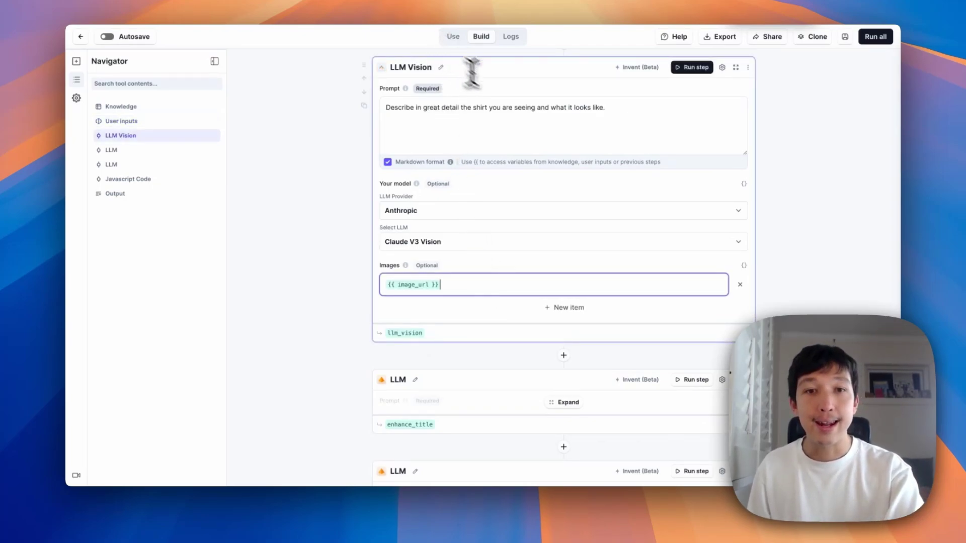
left_click(663, 109)
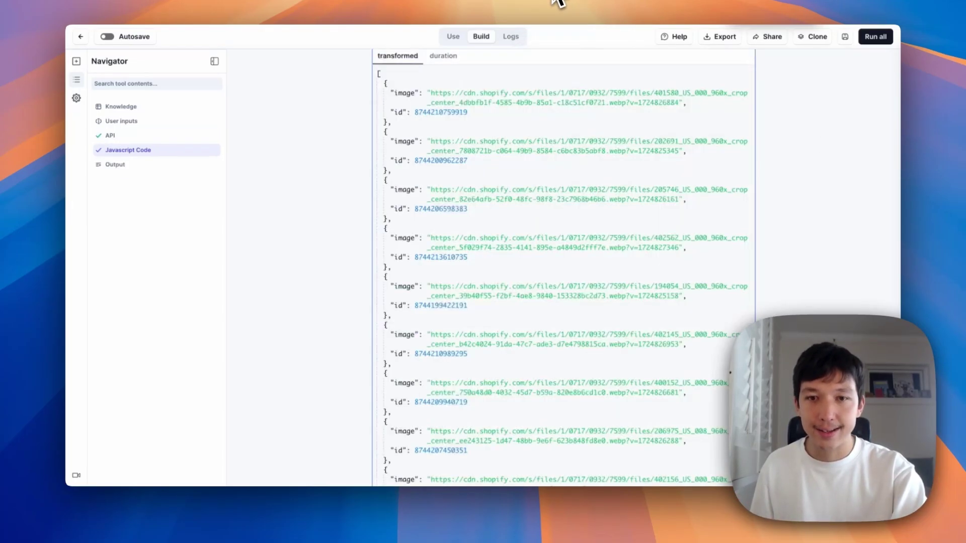
- Copy the 193935_US_000 image URL from the Javascript Code output into the URL of image of product test value
scroll(509, 173, "down", 2)
scroll(509, 194, "down", 2)
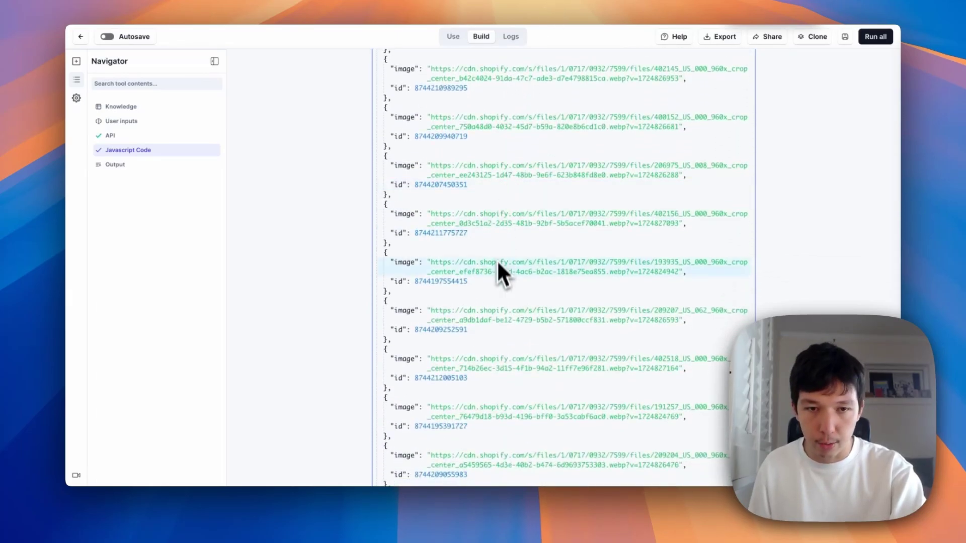
left_click_drag(679, 271, 479, 276)
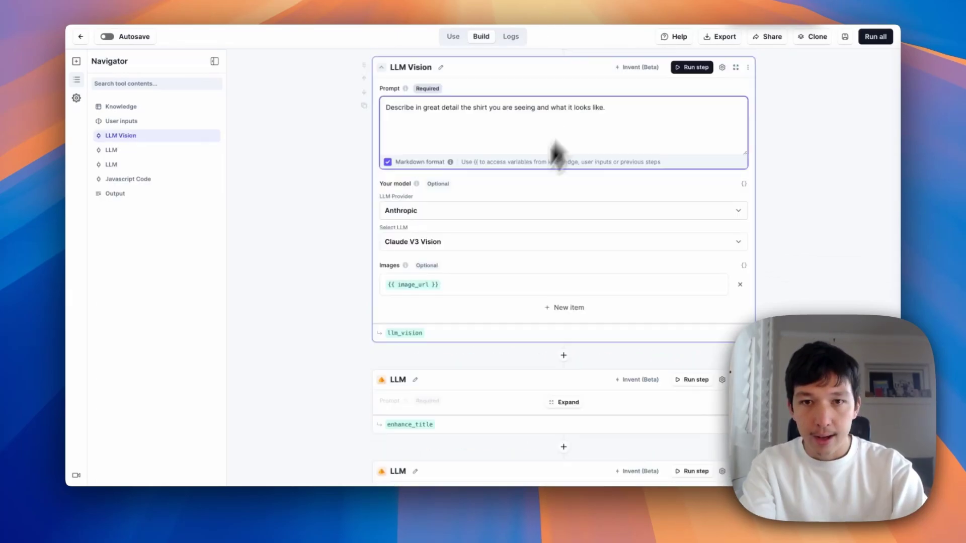
scroll(553, 156, "up", 8)
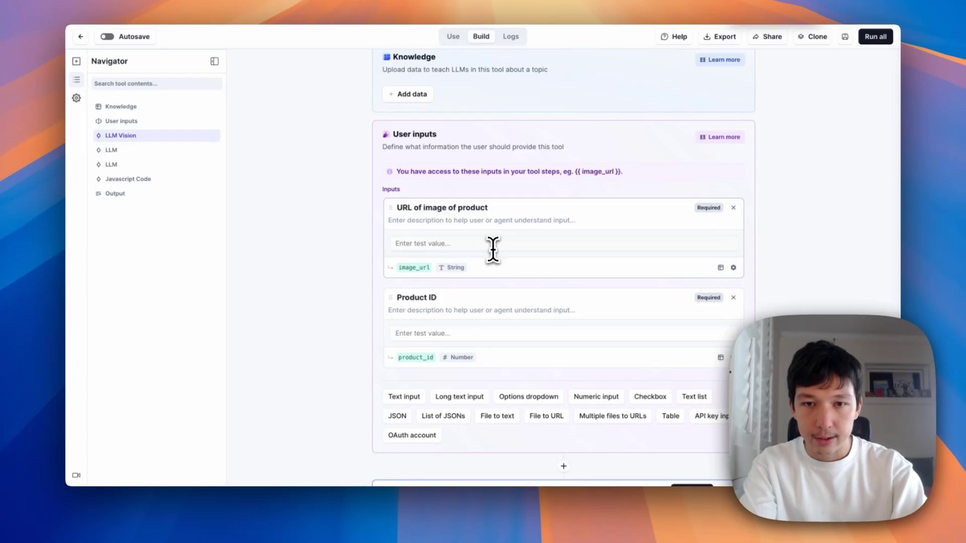
left_click(493, 244)
key("super+v")
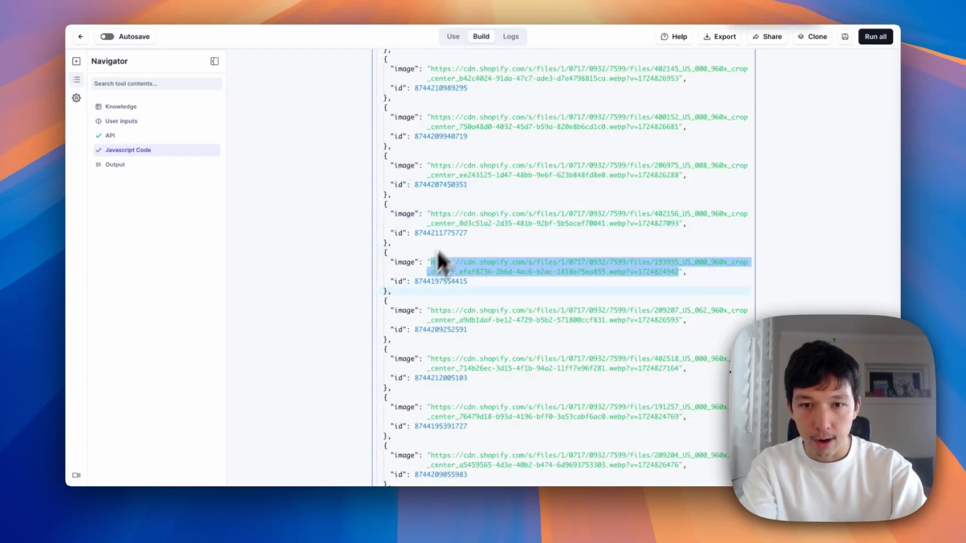
double_click(425, 282)
key("super+c")
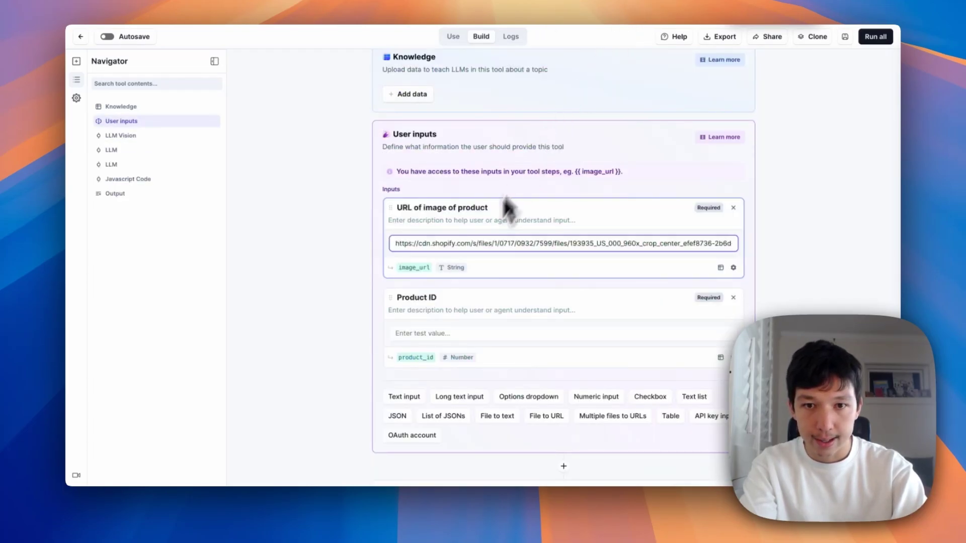
left_click(474, 333)
key("super+v")
left_click(327, 302)
scroll(328, 302, "down", 2)
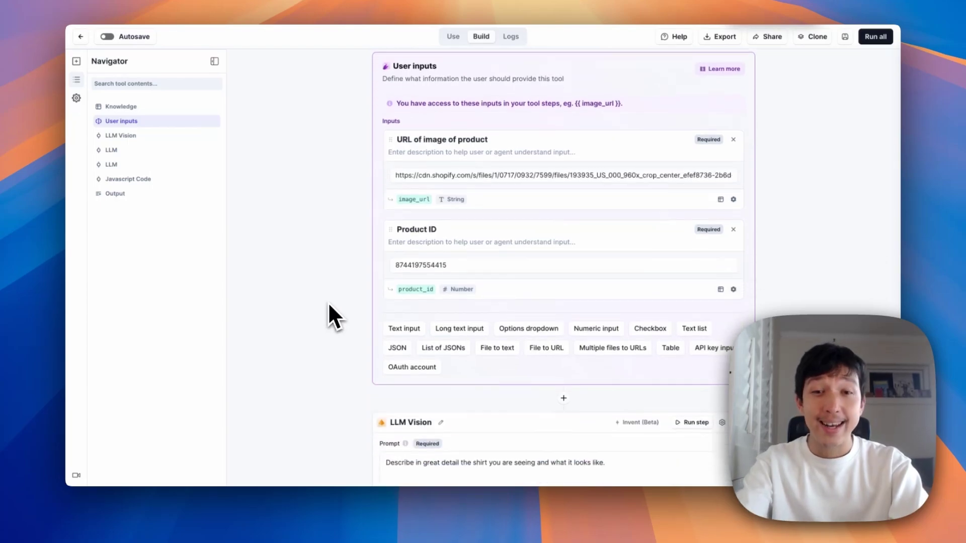
scroll(328, 301, "down", 1)
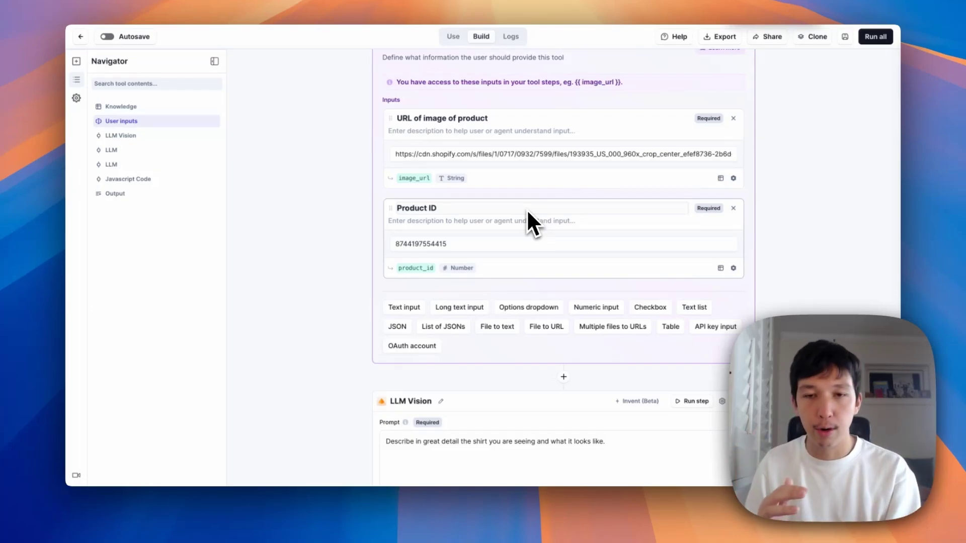
- Open the test image URL in the browser to view the product photo, and return to the tool
left_click(552, 153)
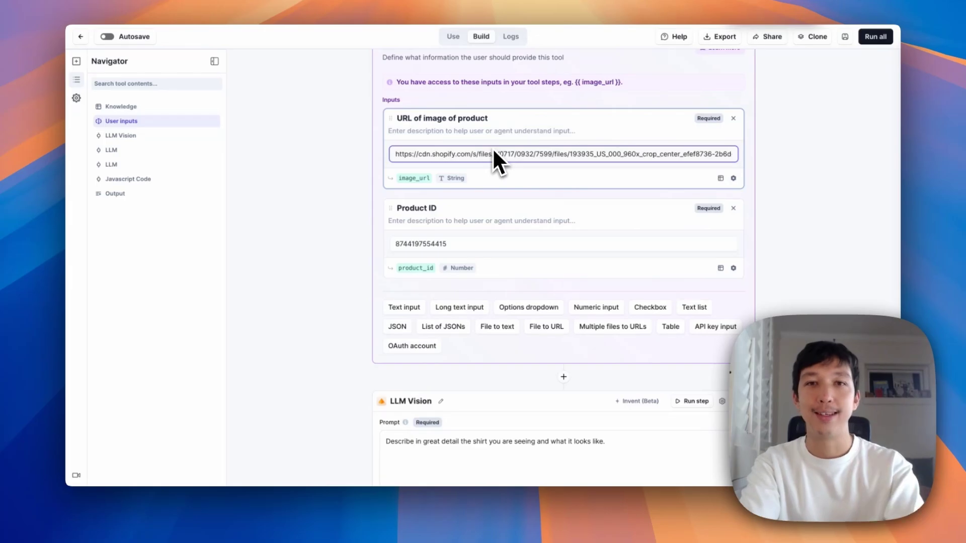
triple_click(508, 155)
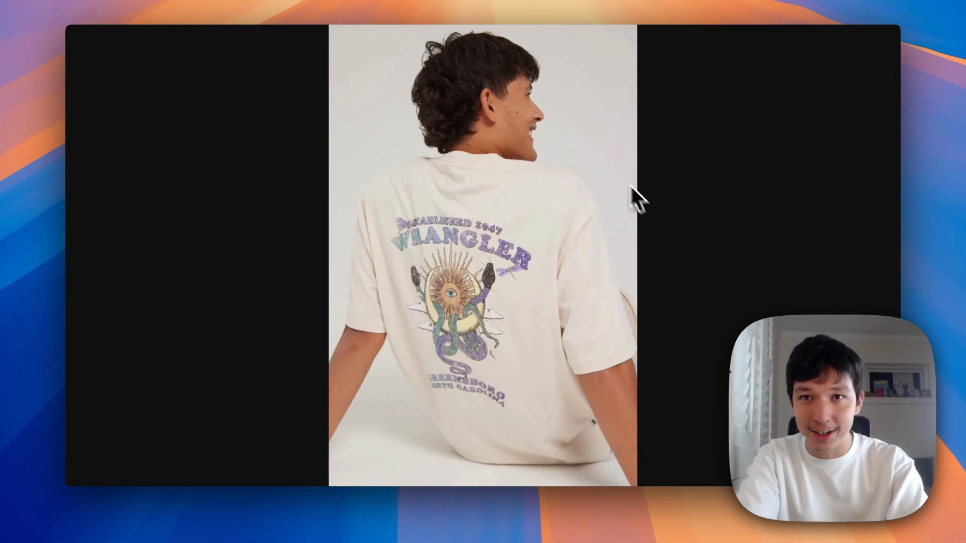
left_click(619, 22)
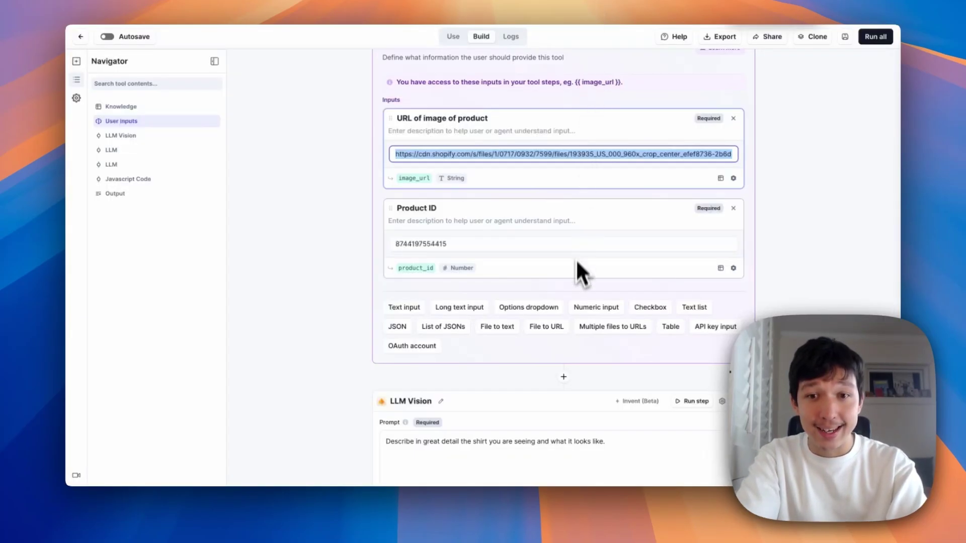
- Run the LLM Vision step on the test image and show its complete answer
key("Return")
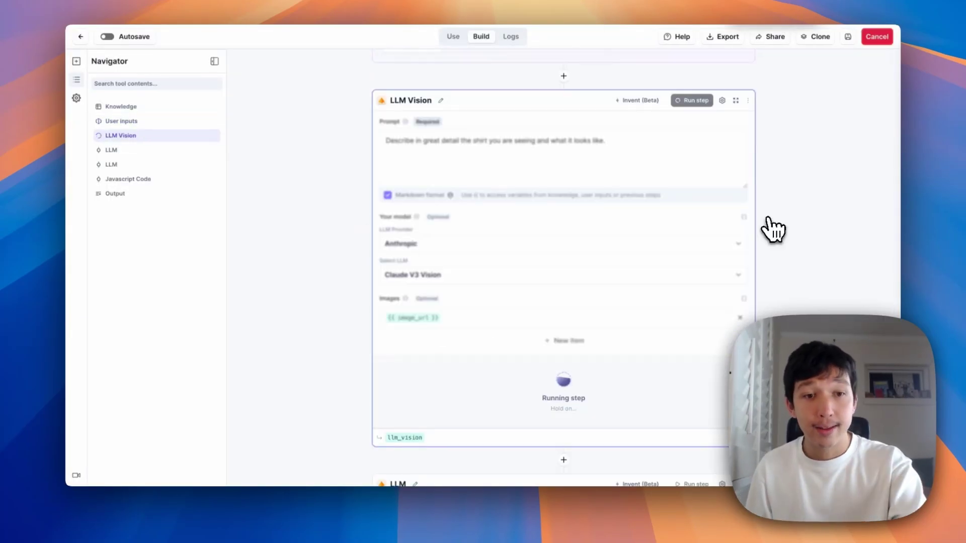
scroll(803, 194, "down", 5)
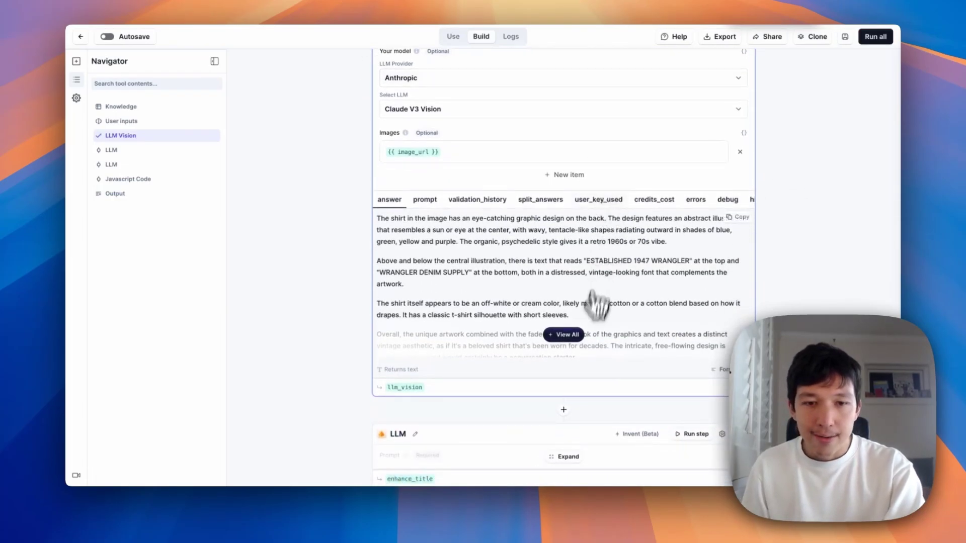
left_click(573, 334)
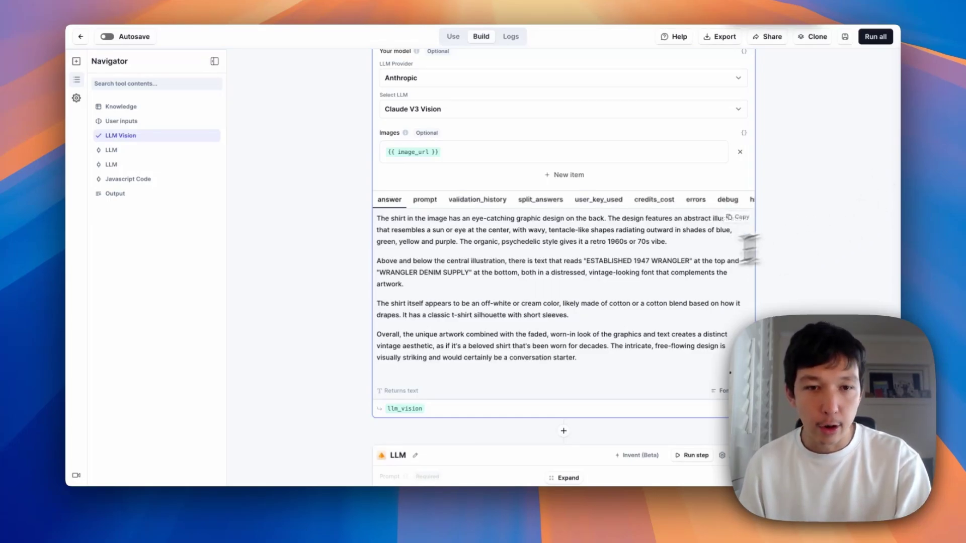
double_click(671, 261)
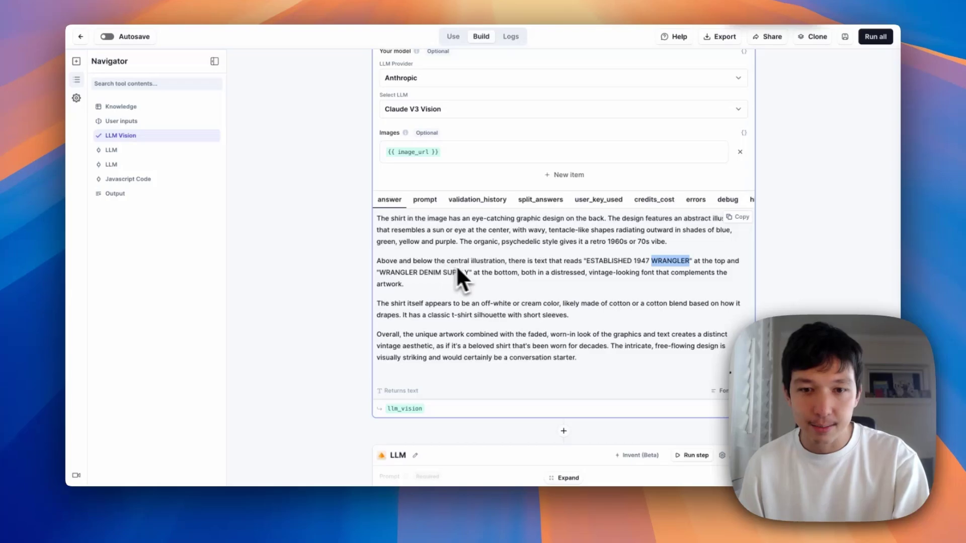
scroll(469, 272, "down", 1)
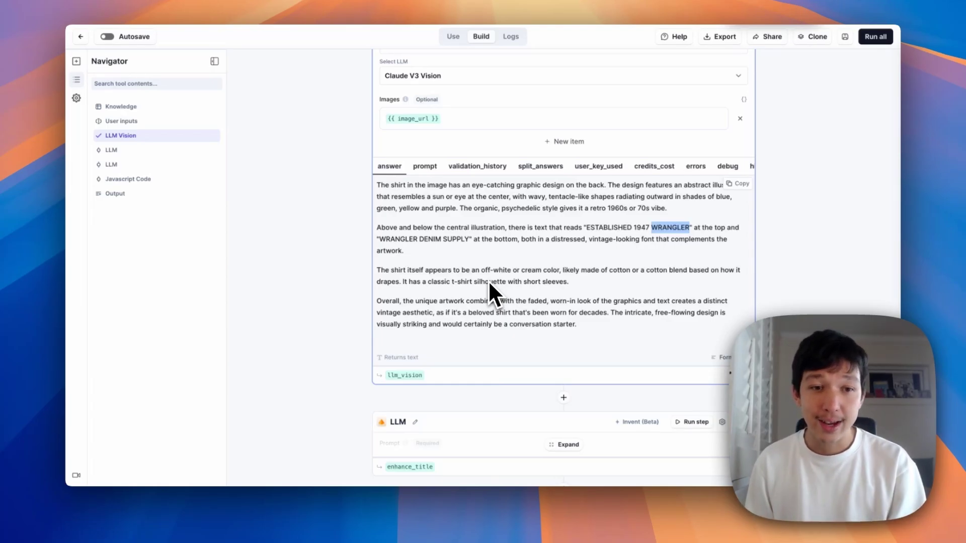
- Expand the enhance_title LLM step and examine its prompt, switching Markdown format off and back on to compare the headings
scroll(483, 302, "down", 5)
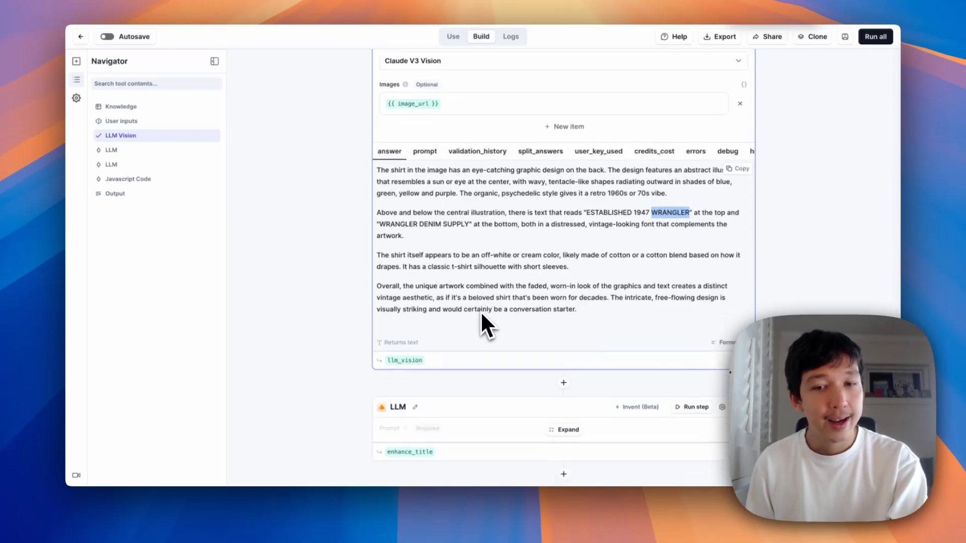
left_click(569, 271)
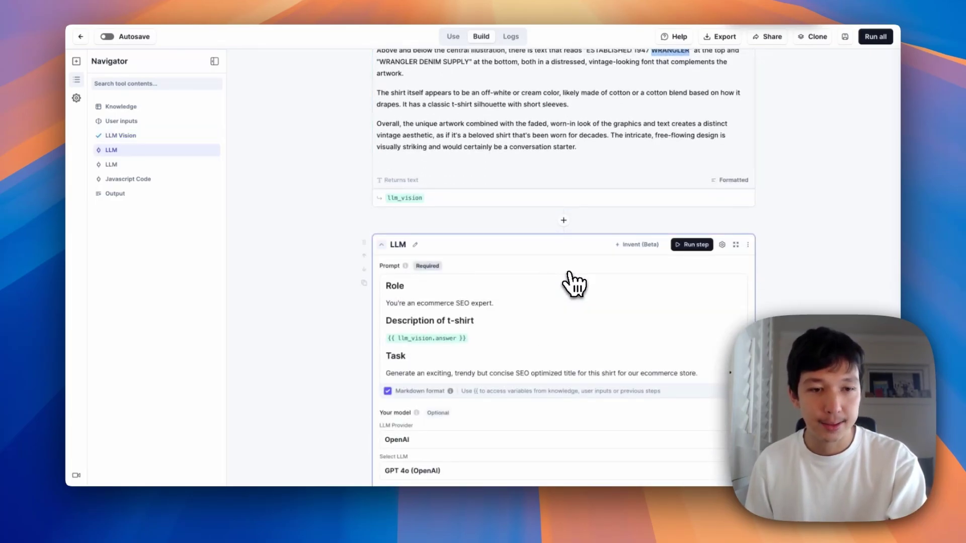
scroll(573, 284, "down", 2)
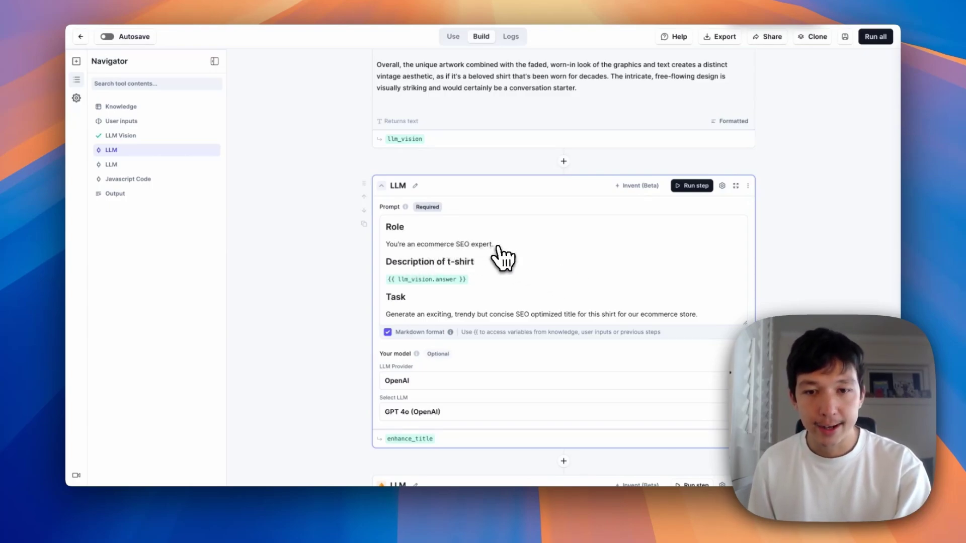
left_click(389, 337)
left_click(388, 333)
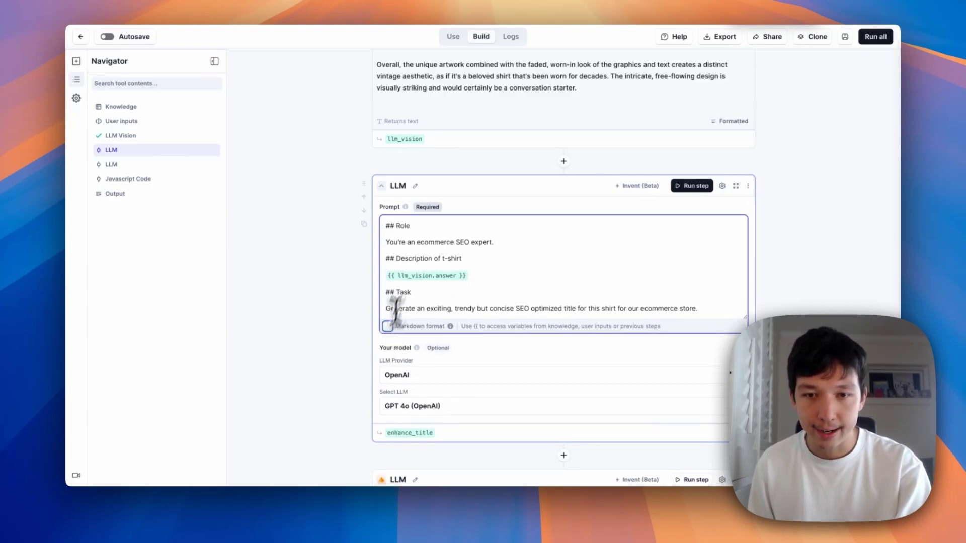
left_click(395, 225)
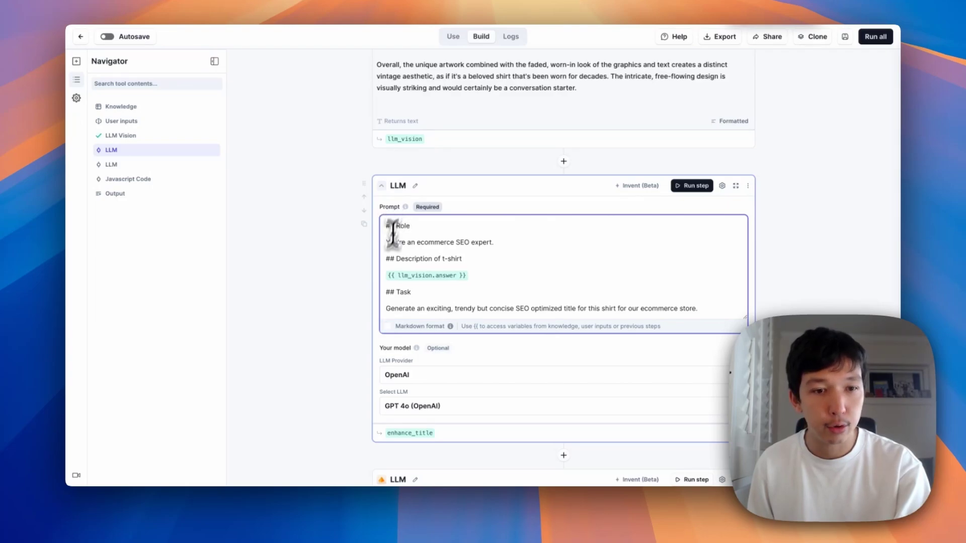
left_click(387, 328)
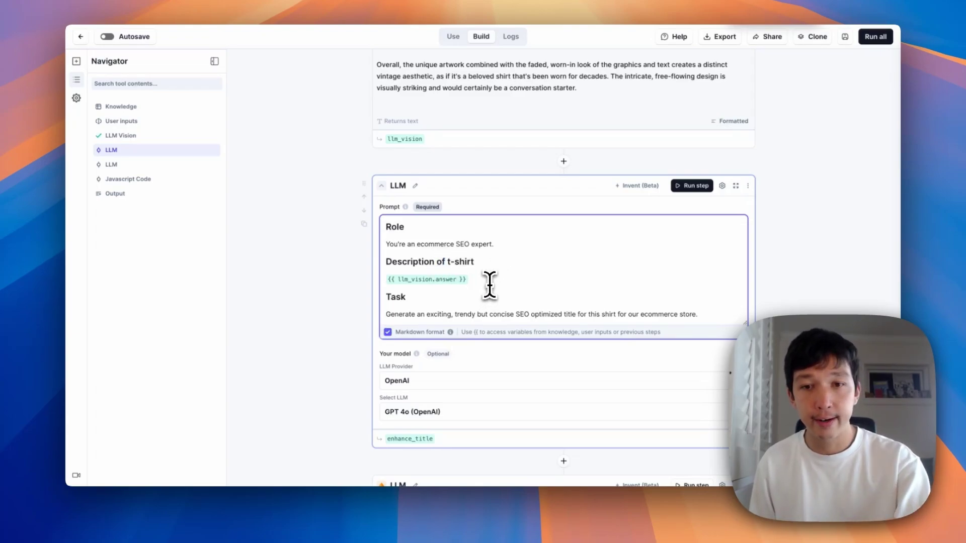
- Trace the llm_vision.answer variable in the title prompt back to the answer output of the LLM Vision step
left_click(416, 284)
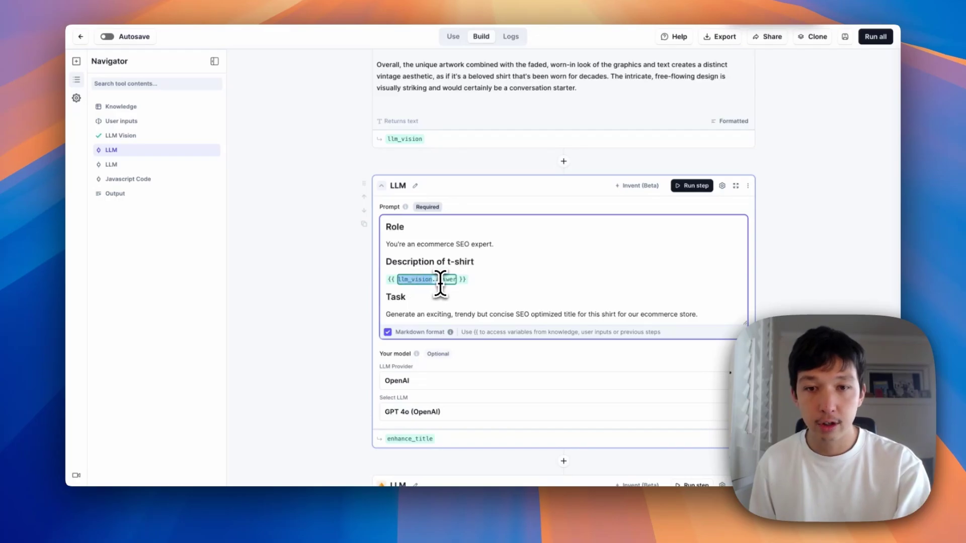
scroll(534, 265, "up", 2)
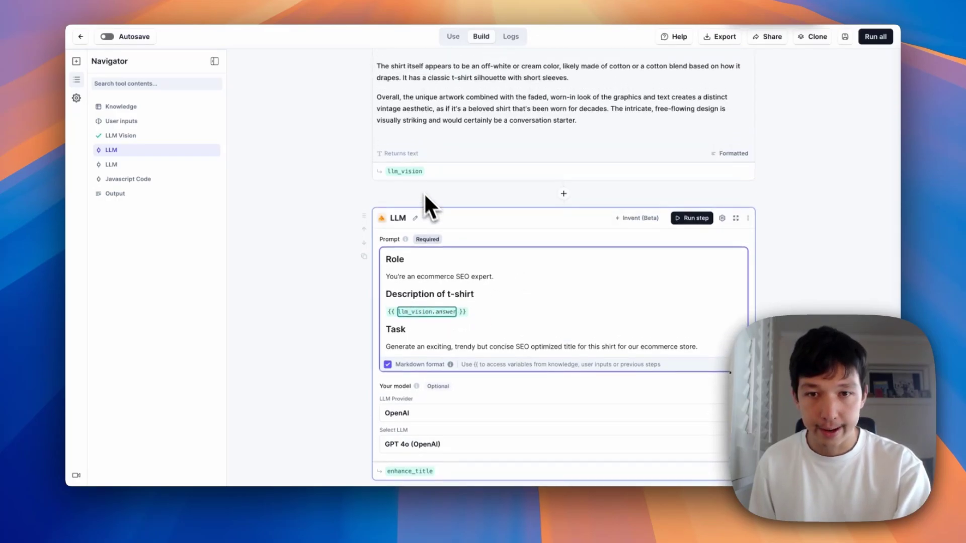
left_click(406, 169)
scroll(461, 171, "up", 3)
scroll(461, 171, "up", 3)
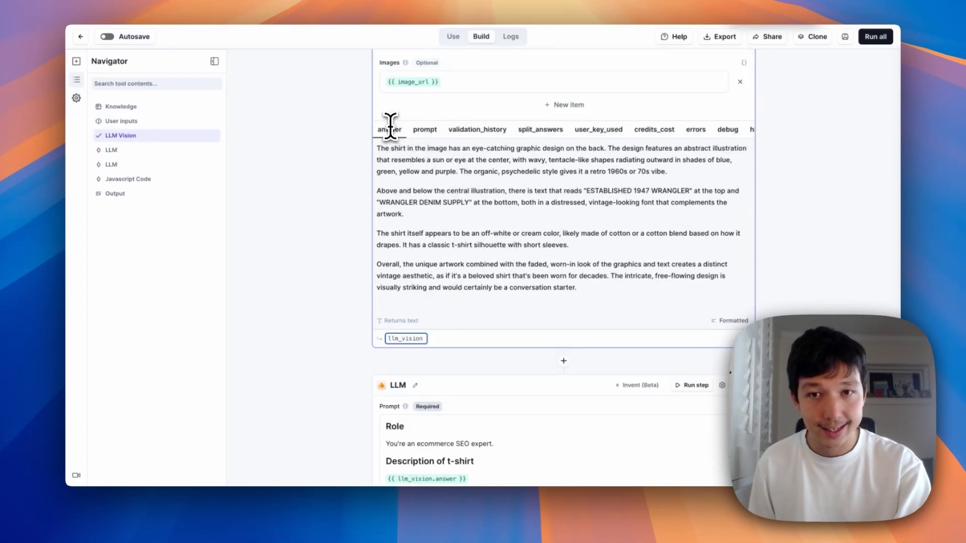
- Run the enhance_title LLM step to generate an SEO optimized title for the shirt
scroll(438, 202, "down", 5)
left_click(468, 245)
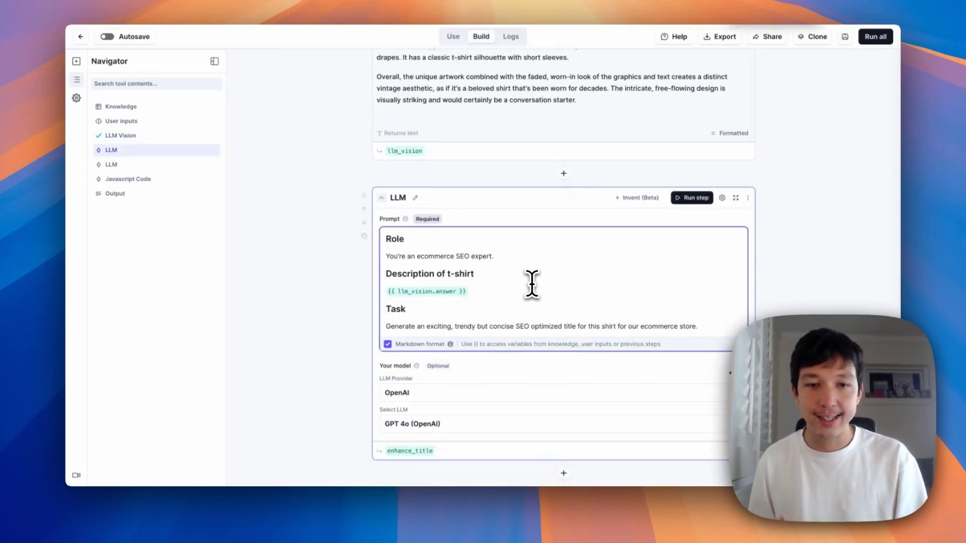
left_click(699, 197)
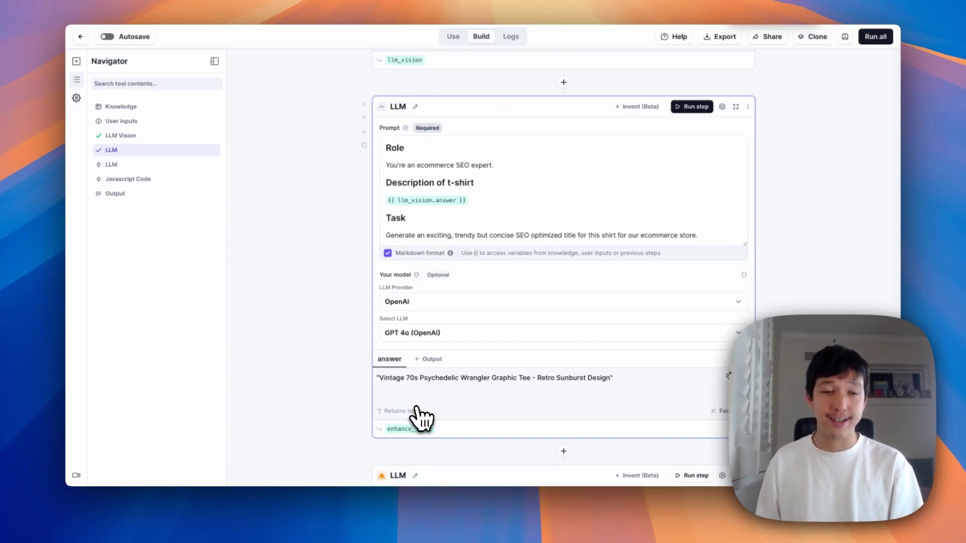
scroll(453, 402, "down", 1)
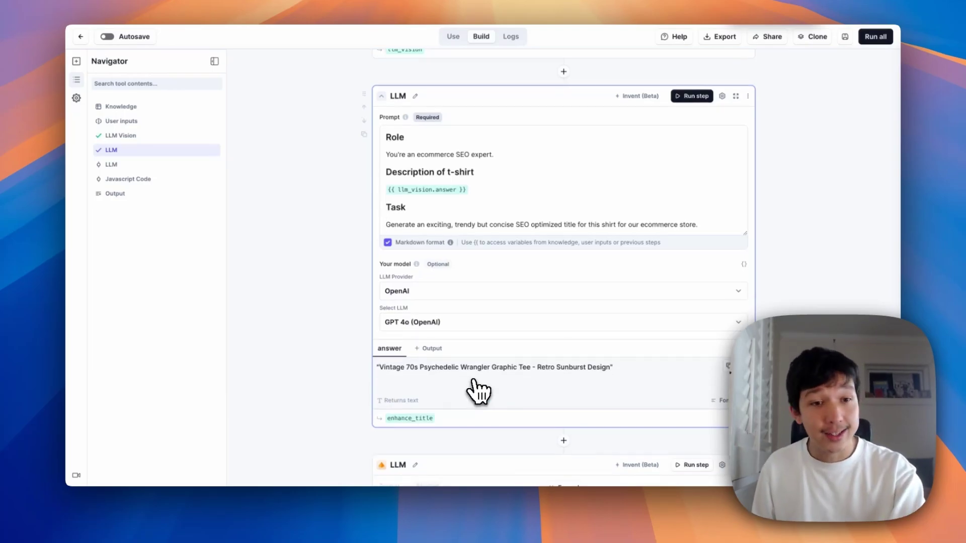
- Expand the enhance_description LLM step, review its prompt, and run it to generate the HTML product description
scroll(503, 388, "down", 5)
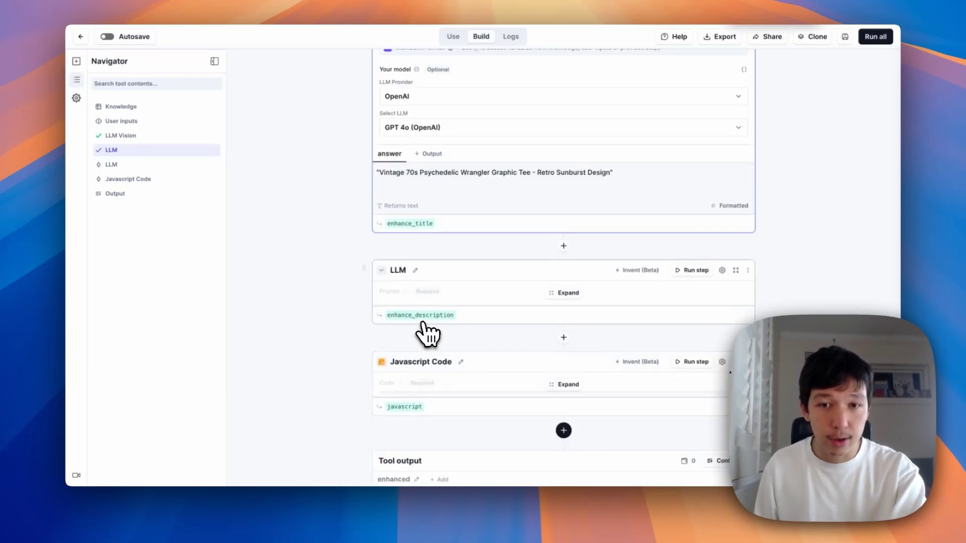
left_click(538, 304)
scroll(503, 306, "down", 2)
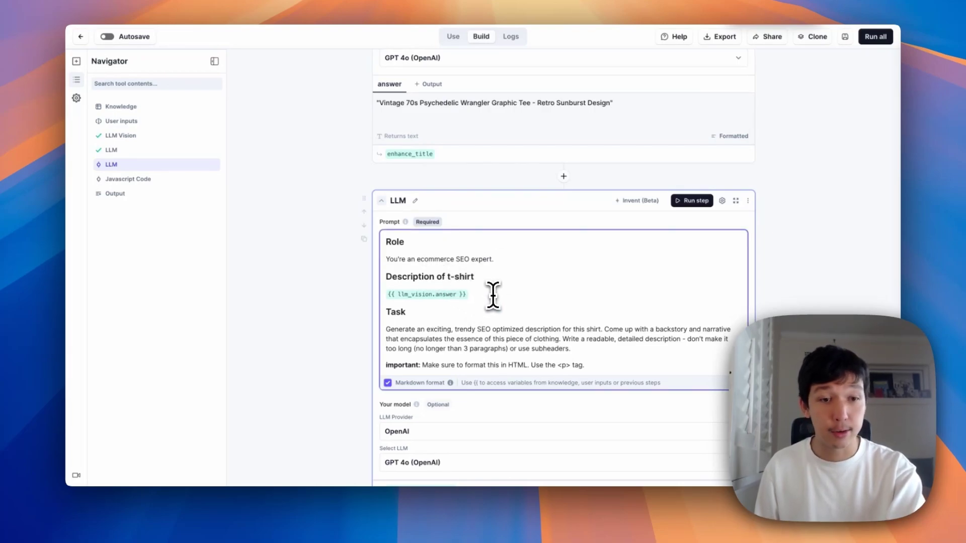
scroll(494, 296, "down", 1)
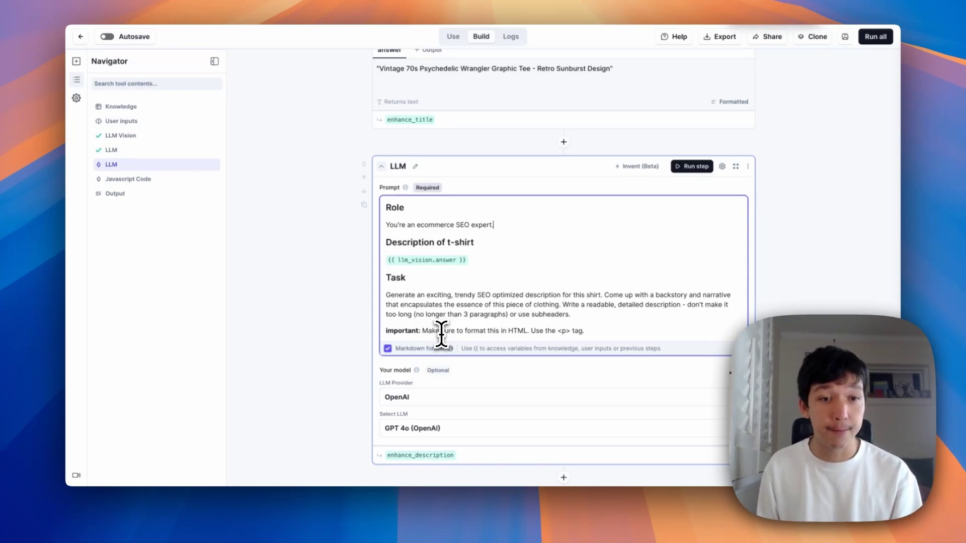
key("ctrl+Return")
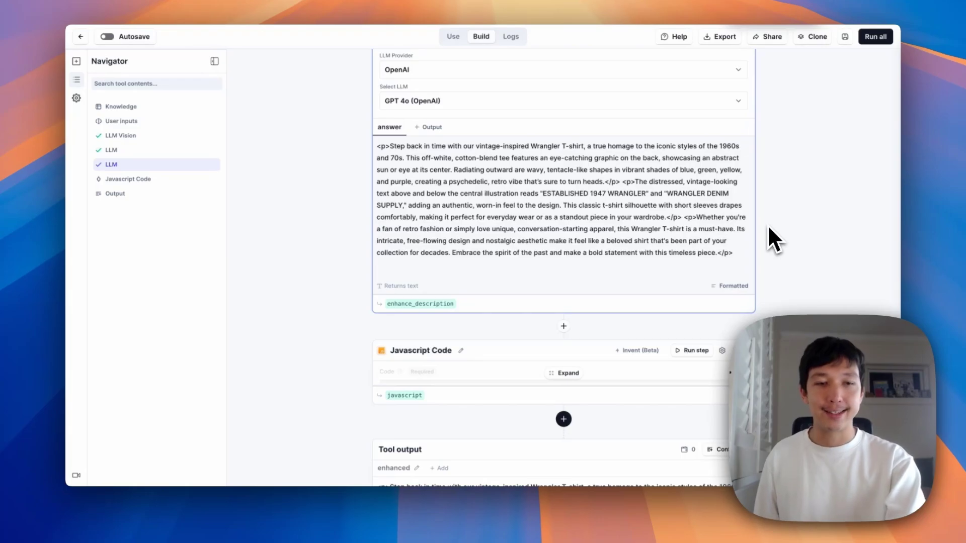
scroll(676, 249, "up", 6)
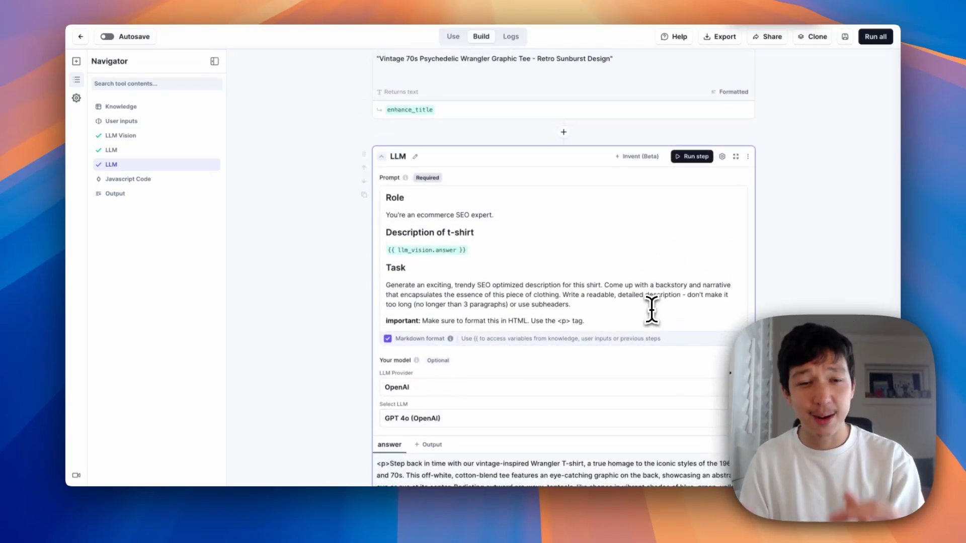
- Review the backstory and length instructions in the description prompt, plus the fields returned by the Javascript Code step
left_click_drag(651, 312, 610, 285)
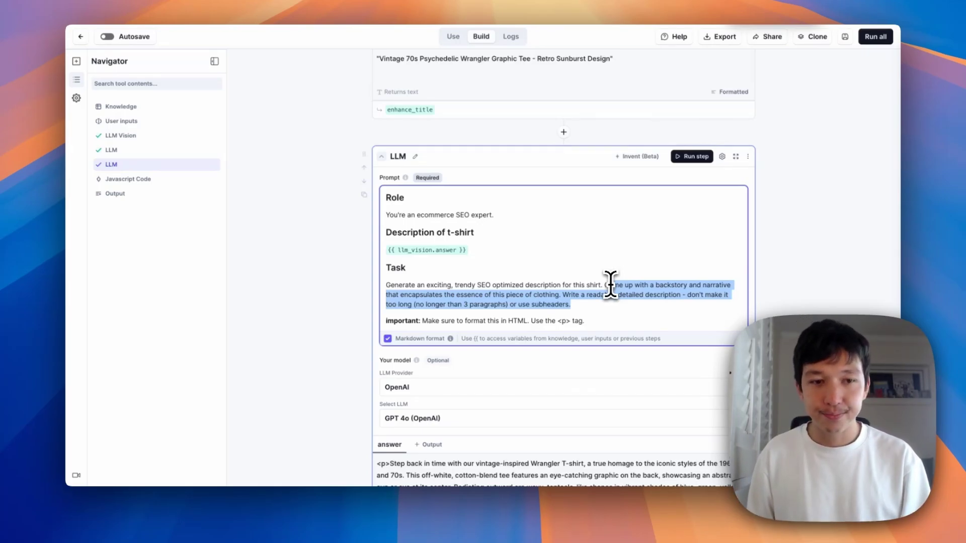
scroll(784, 231, "down", 10)
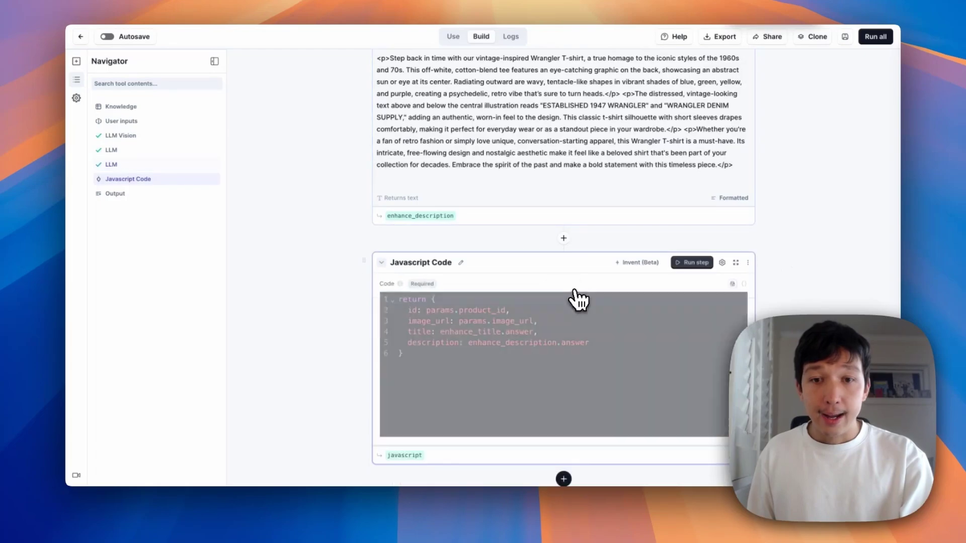
scroll(599, 326, "down", 2)
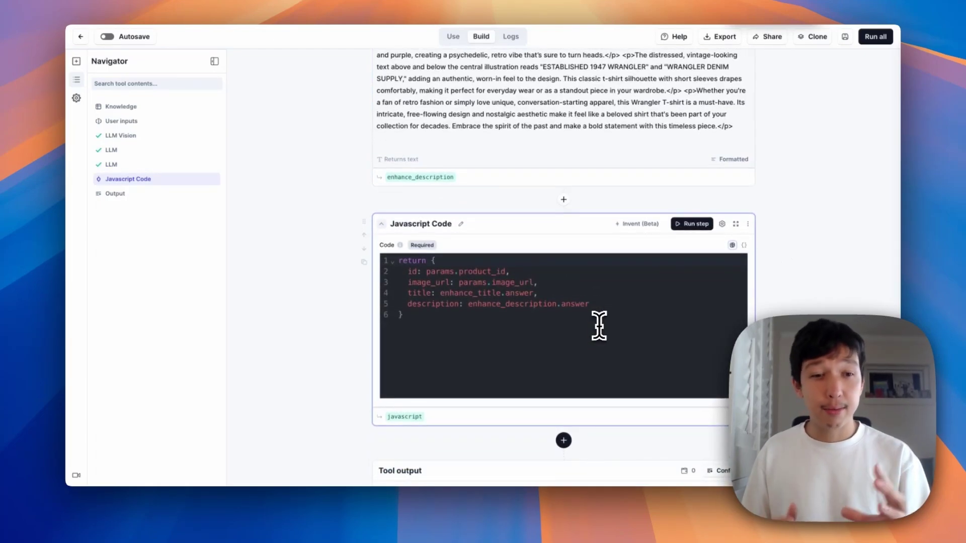
left_click(444, 272)
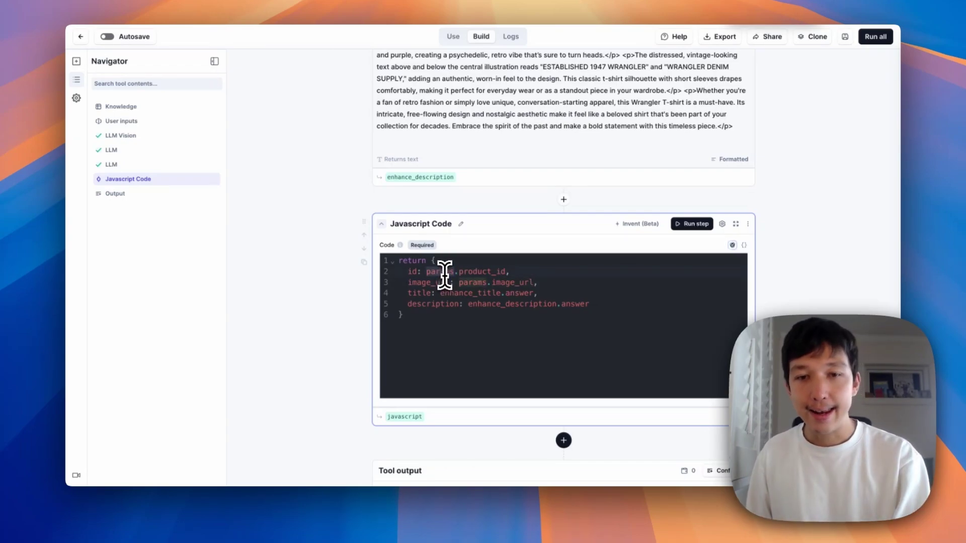
left_click(422, 291)
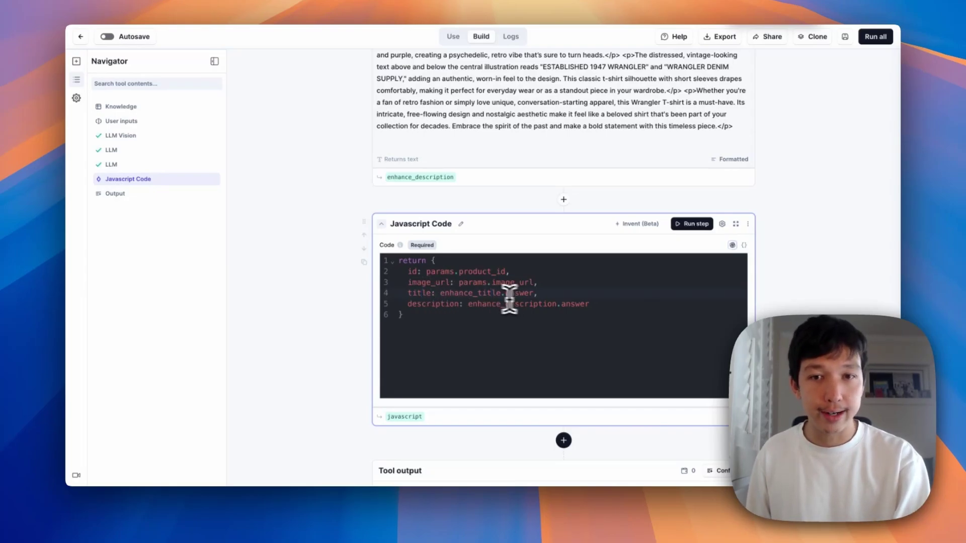
- Trace the enhance_title.answer variable in the Javascript code back to the output of the title LLM step
scroll(361, 248, "up", 7)
scroll(428, 226, "up", 5)
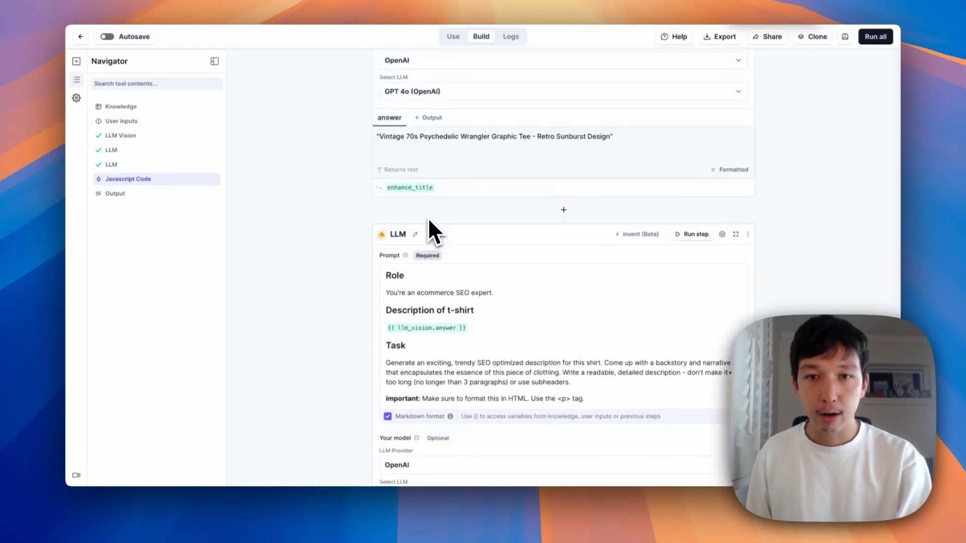
left_click(426, 210)
left_click(372, 260)
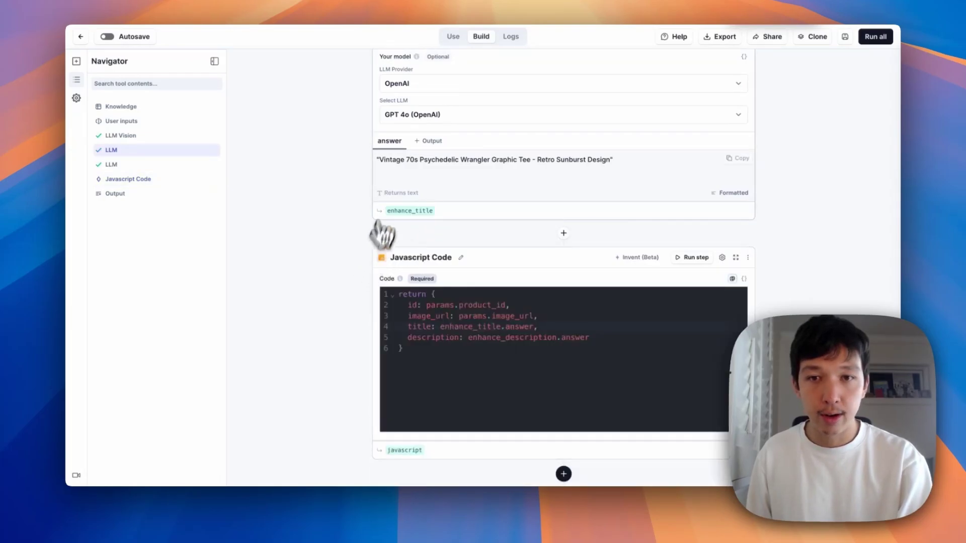
- Trace enhance_description.answer back to the description LLM step, and highlight the Javascript code's whole return object
scroll(473, 292, "down", 2)
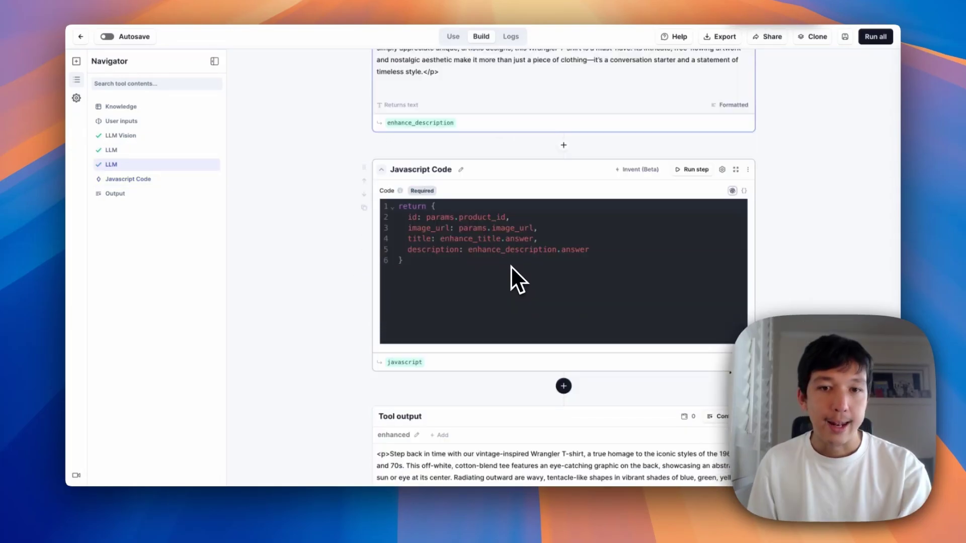
scroll(478, 272, "up", 3)
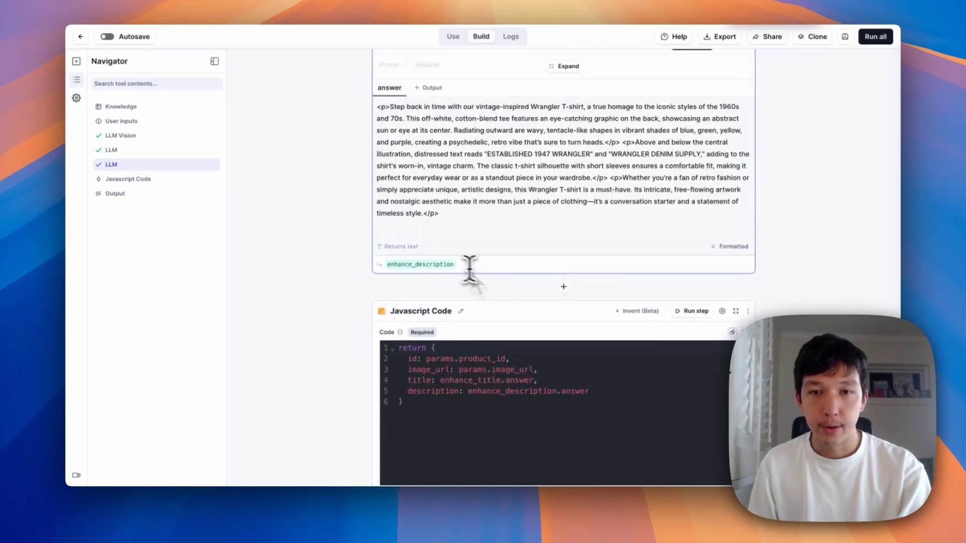
left_click(442, 265)
scroll(442, 267, "up", 3)
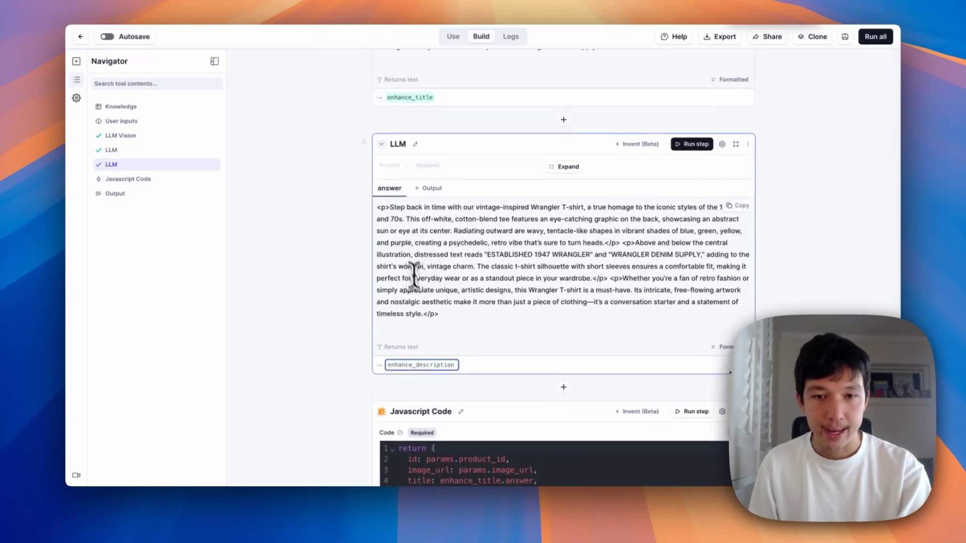
scroll(413, 279, "down", 3)
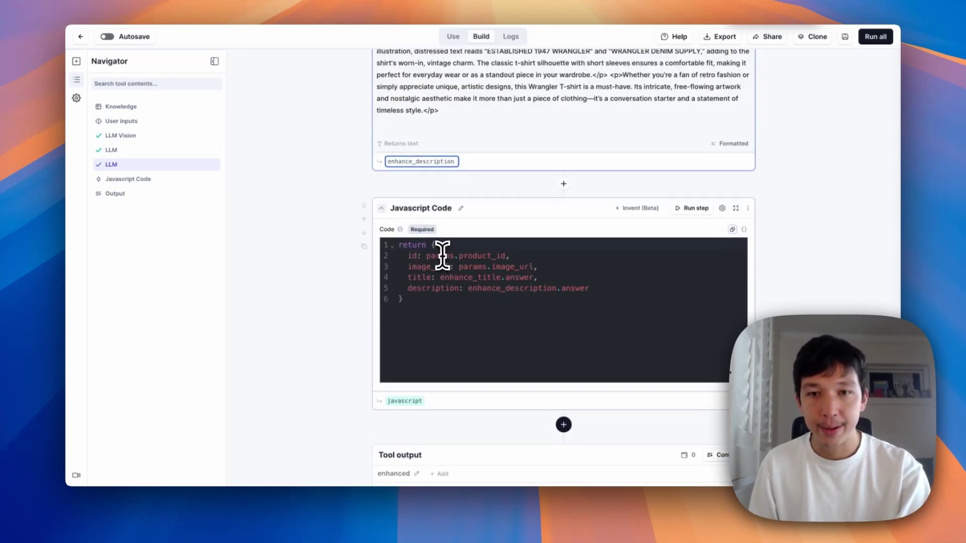
left_click_drag(437, 245, 468, 302)
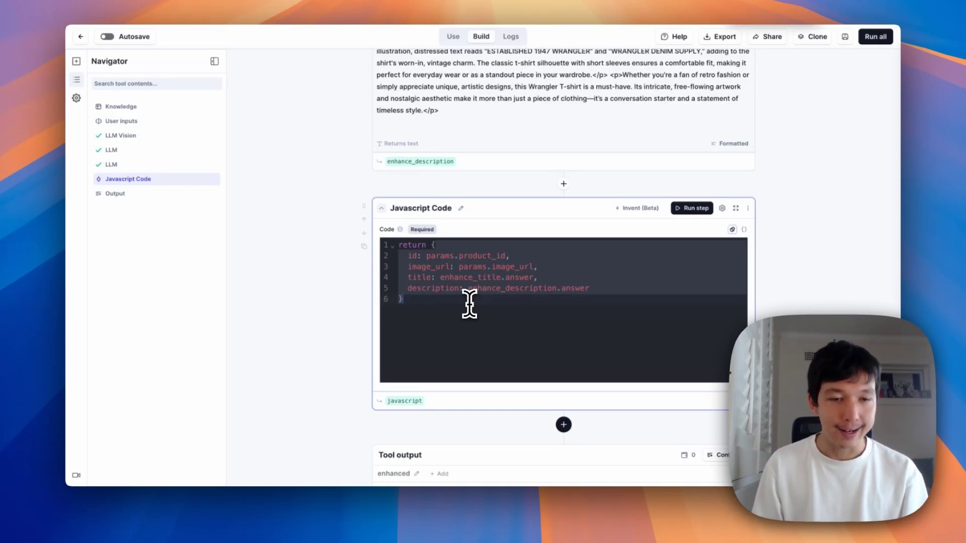
- Inspect the tool output's mode options and the label and source of the enhanced output, leaving both as they are
scroll(469, 304, "down", 4)
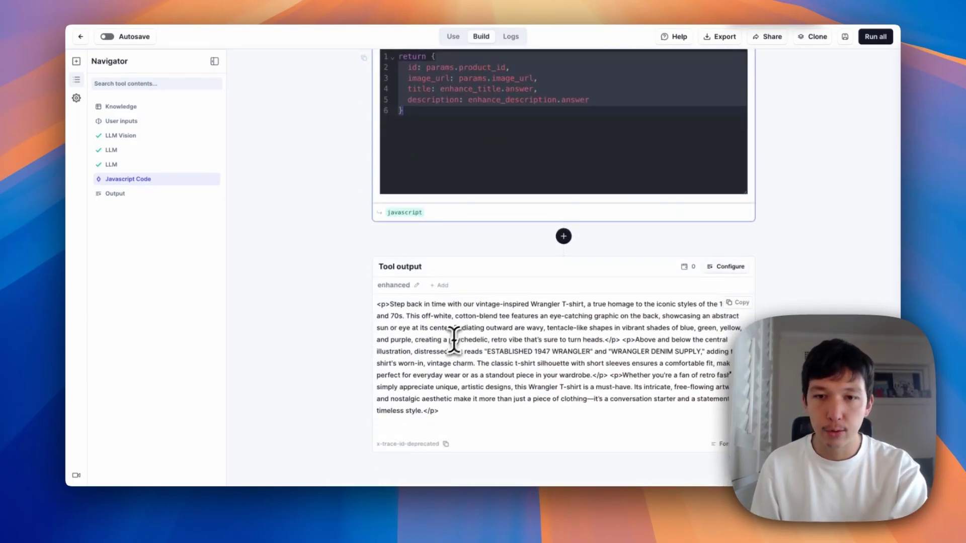
left_click(744, 280)
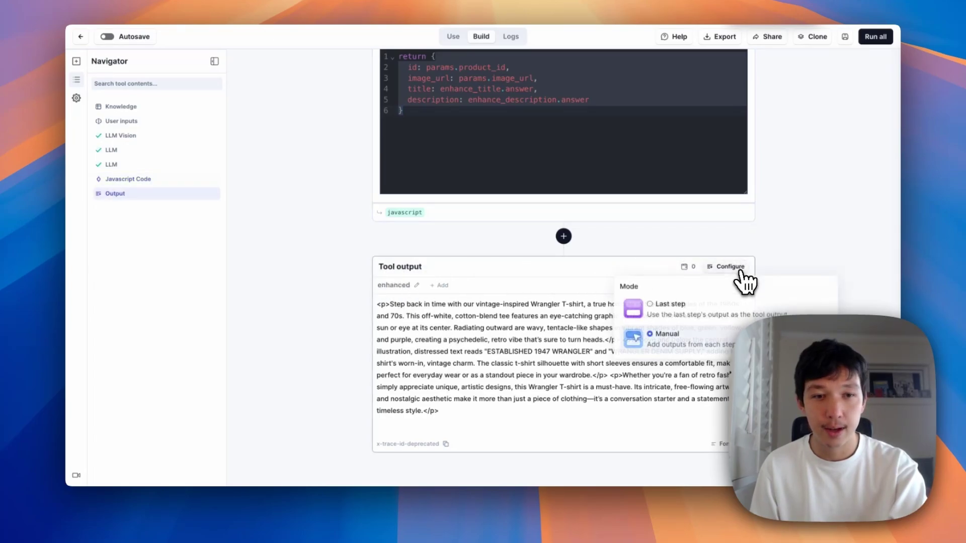
left_click(331, 354)
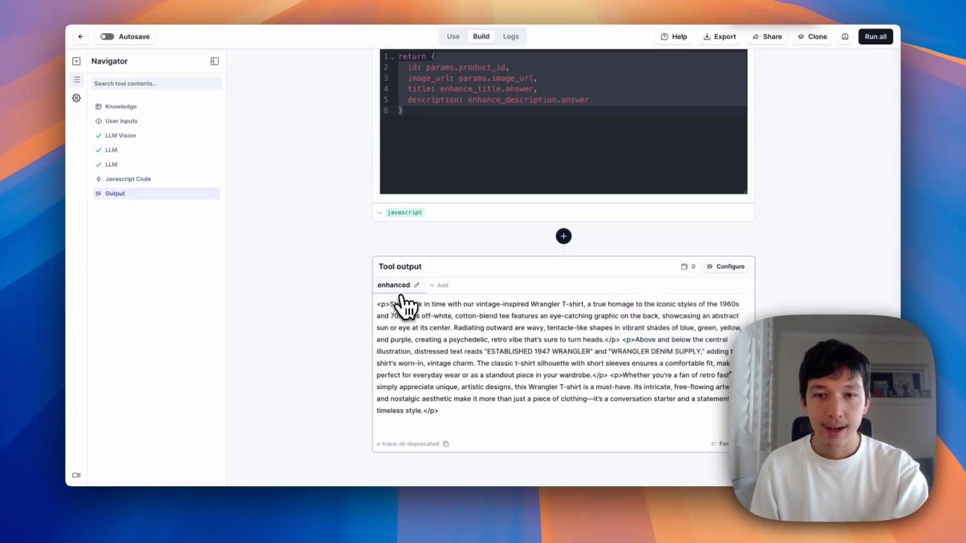
left_click(417, 390)
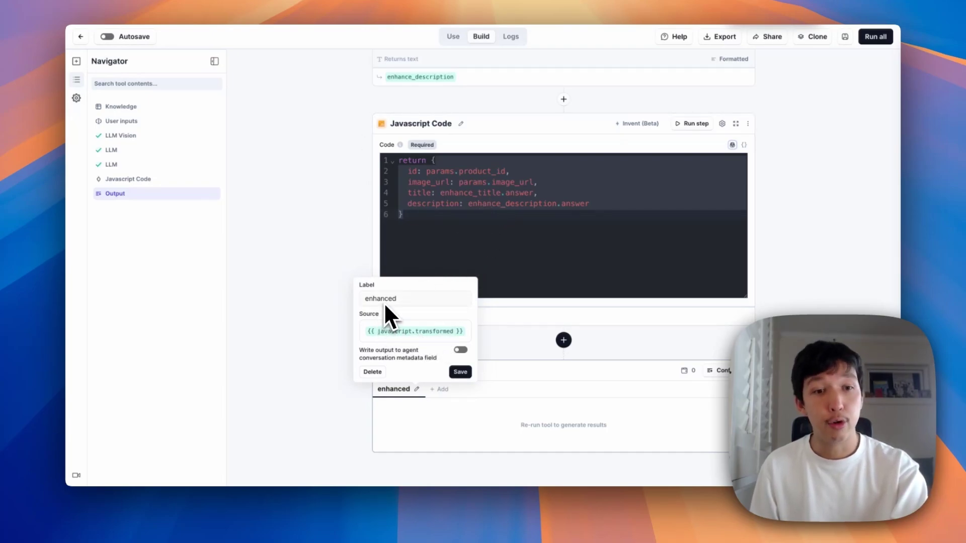
left_click(328, 302)
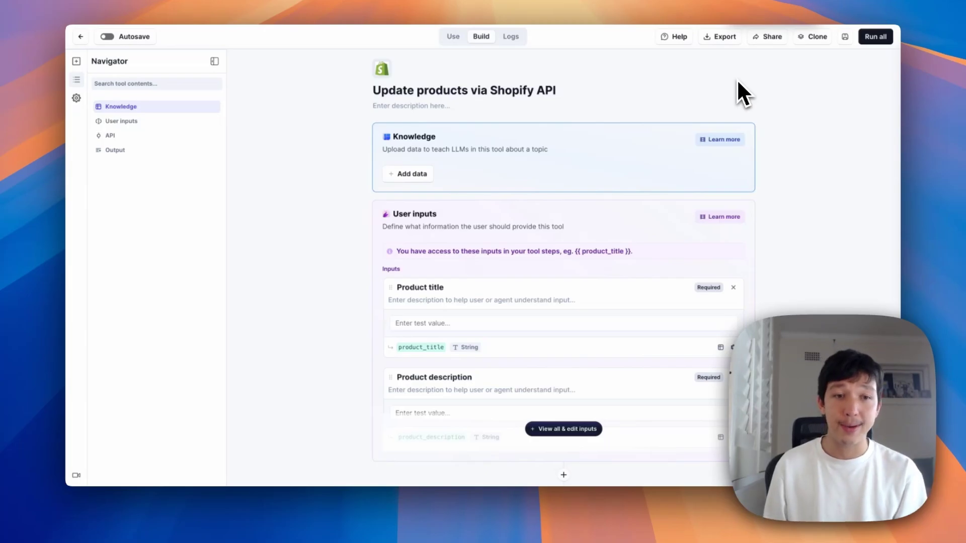
- Show all user inputs of the Update products via Shopify API tool and examine their variable names
scroll(737, 86, "down", 5)
left_click(553, 222)
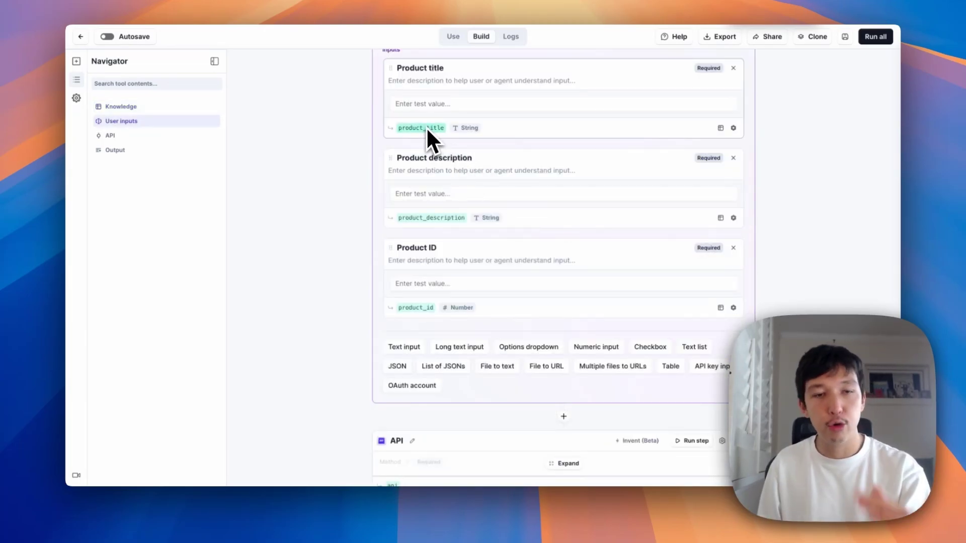
left_click(436, 217)
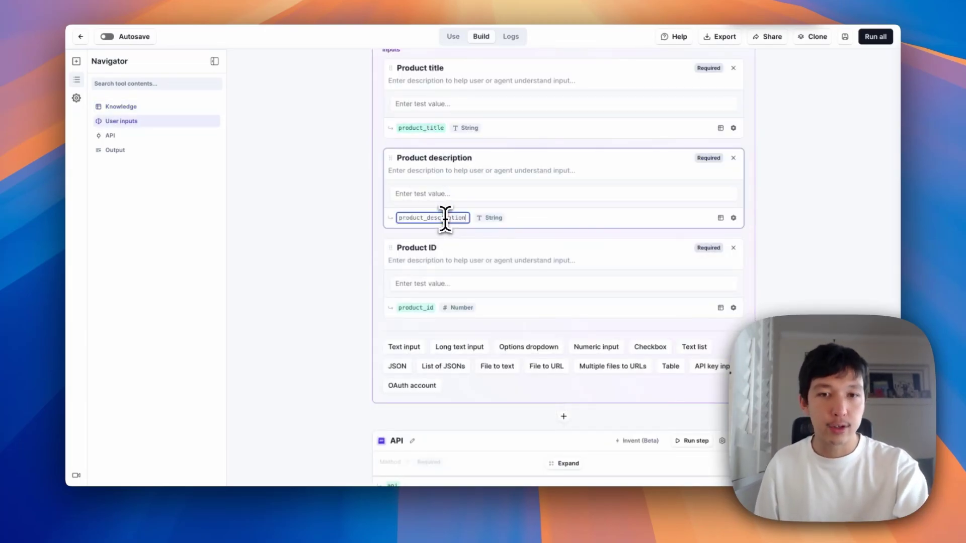
left_click(492, 324)
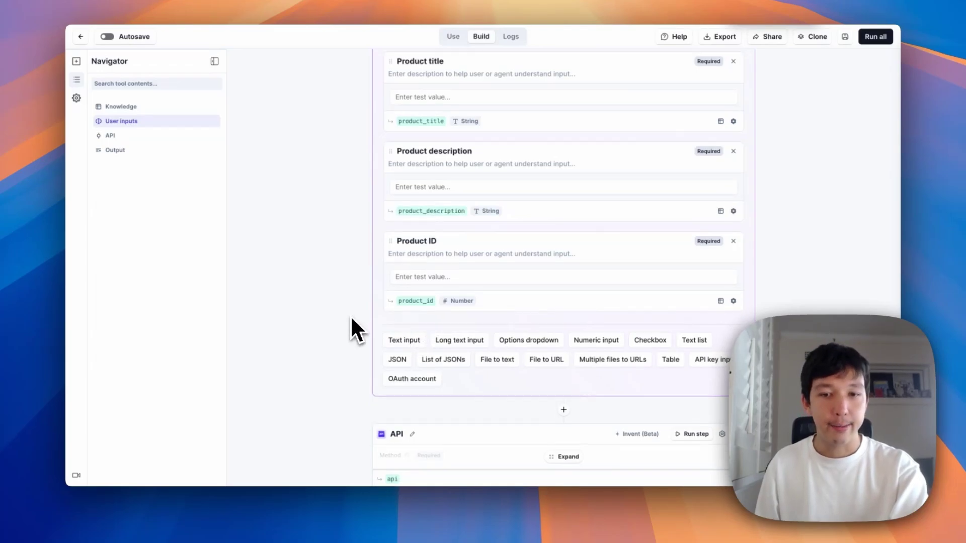
- Expand the API step, review its PUT request, and trace the URL's product_id variable back to the Product ID input
scroll(352, 327, "down", 5)
left_click(490, 252)
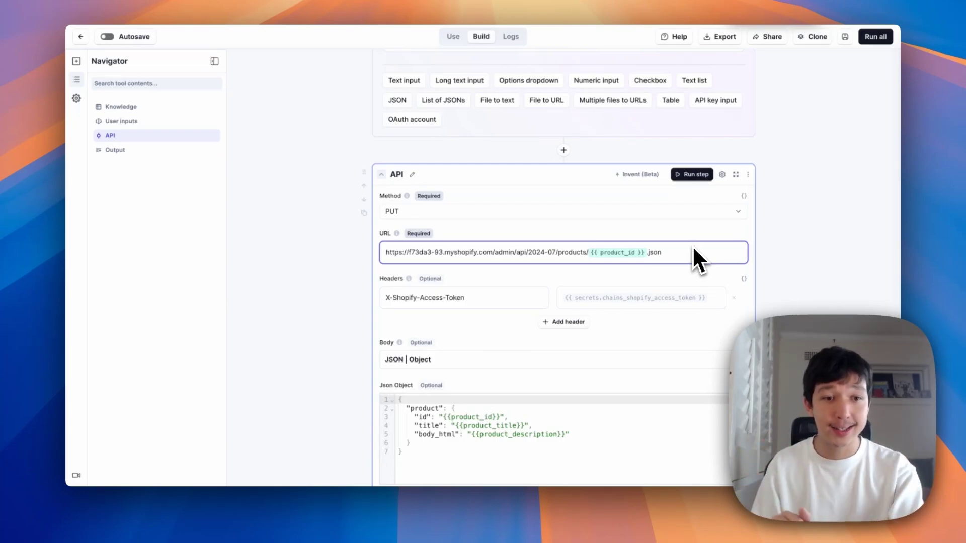
scroll(664, 250, "down", 2)
double_click(620, 209)
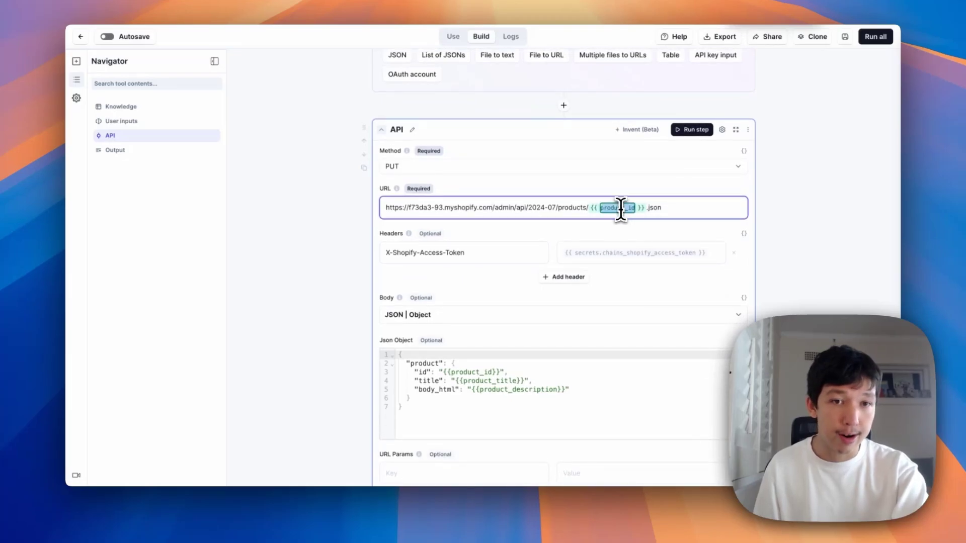
scroll(566, 151, "up", 8)
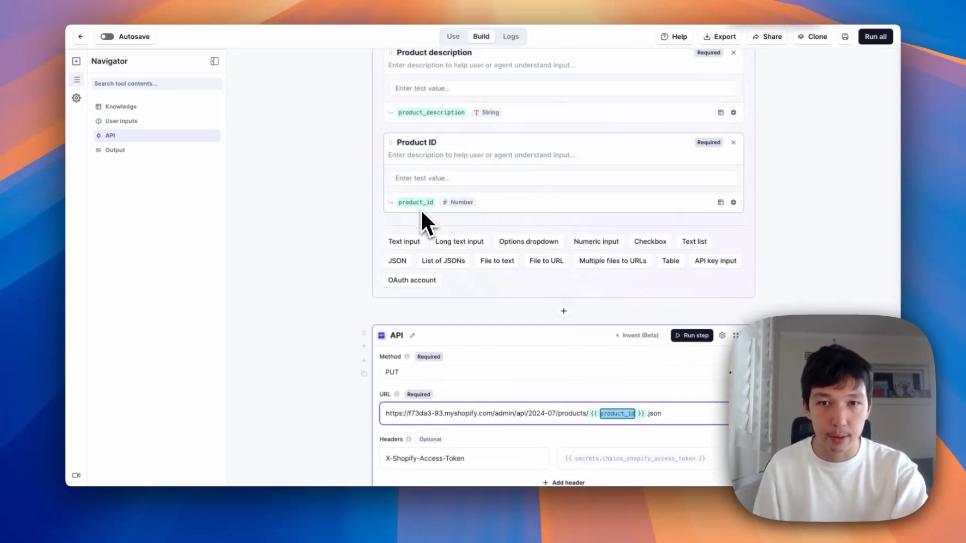
scroll(528, 205, "down", 10)
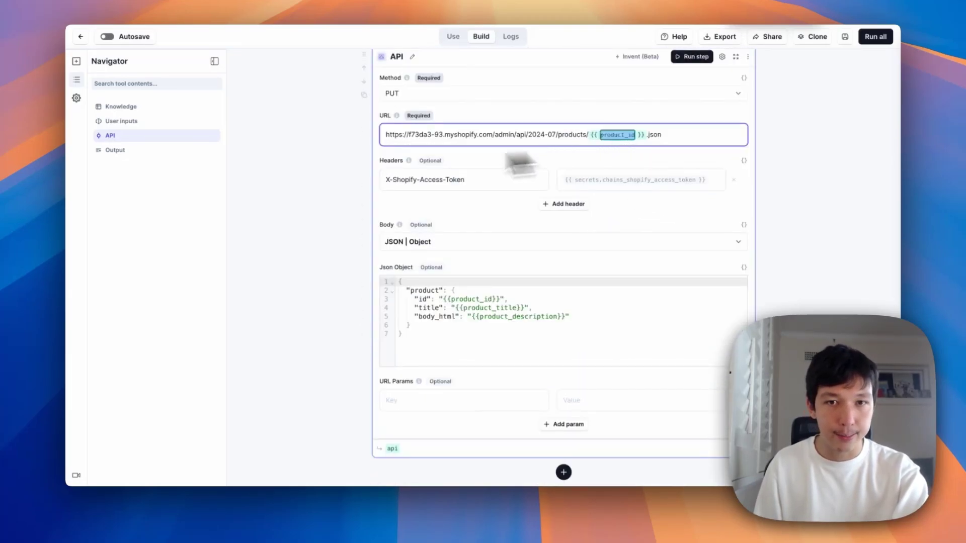
left_click(753, 167)
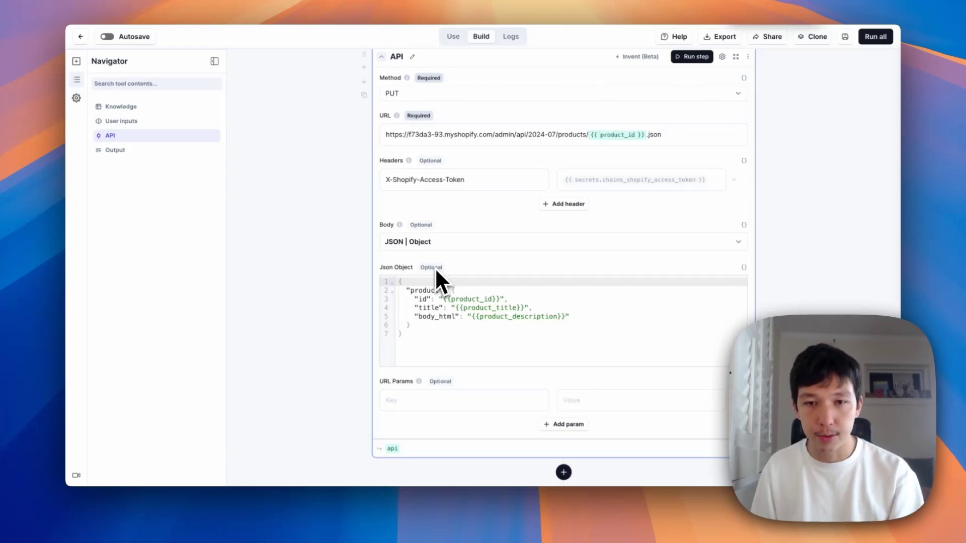
- Examine the id, title and body_html fields in the API step's JSON body and match their variables to the user inputs
left_click(424, 291)
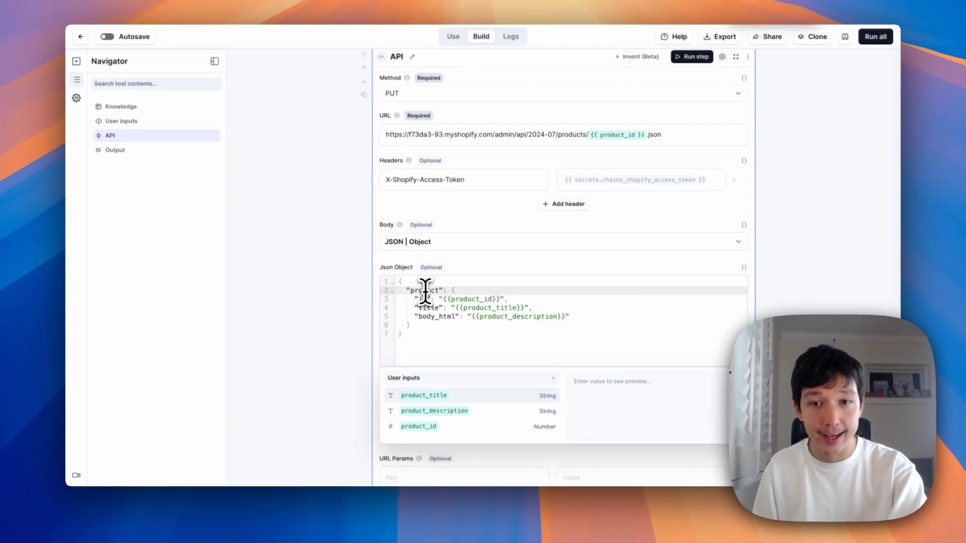
left_click(425, 298)
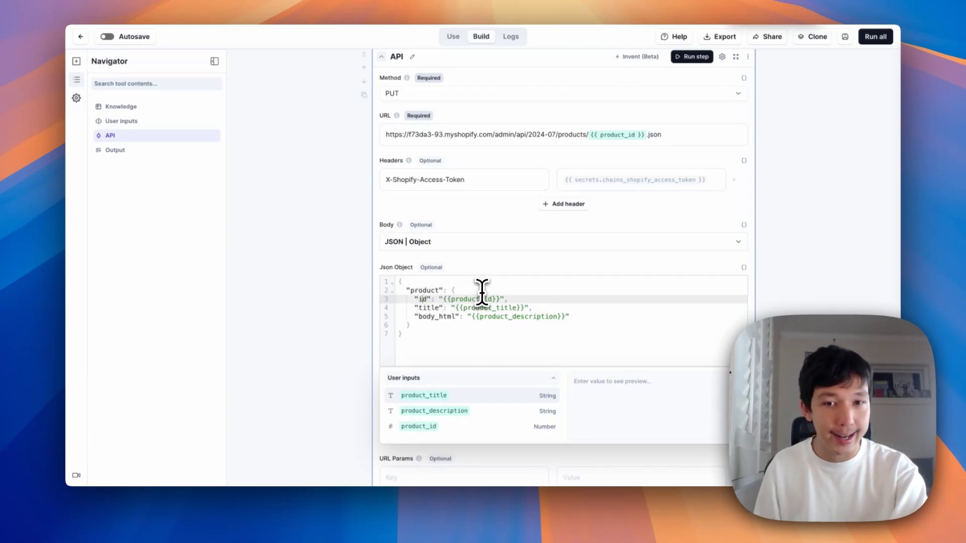
left_click(424, 308)
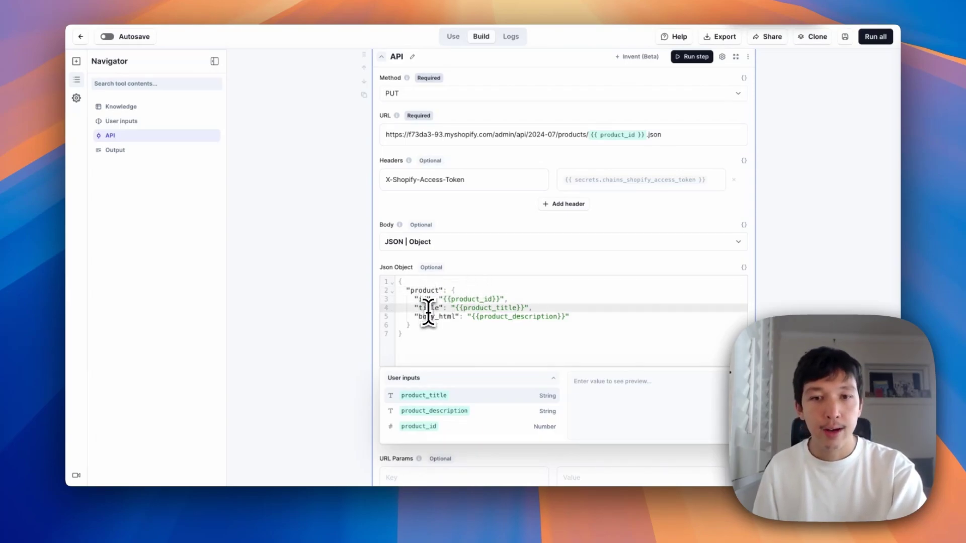
left_click(429, 319)
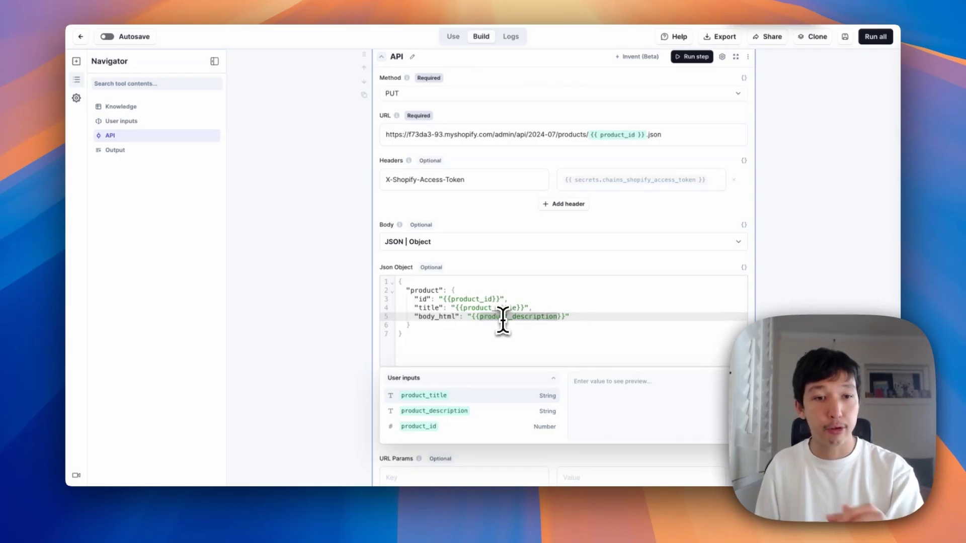
left_click(457, 308)
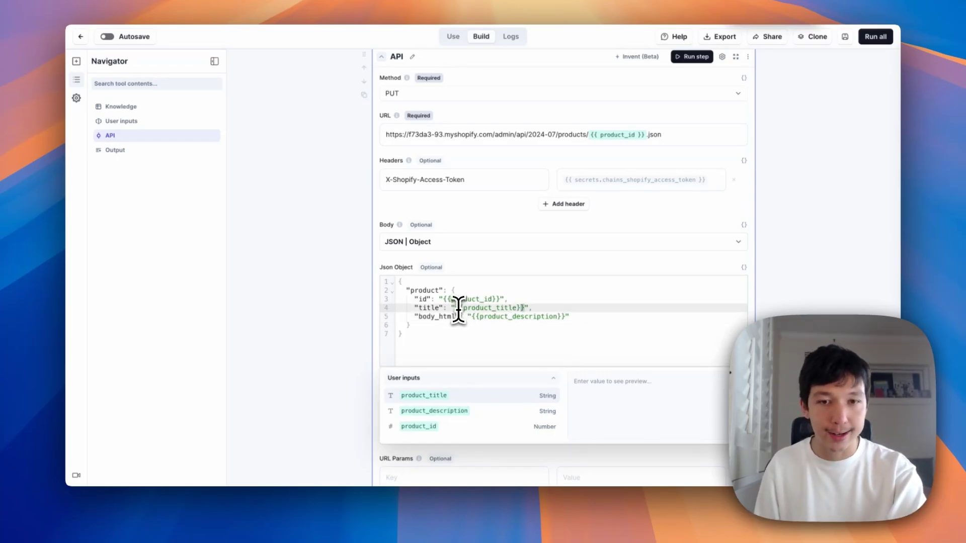
left_click(502, 310)
left_click(445, 280)
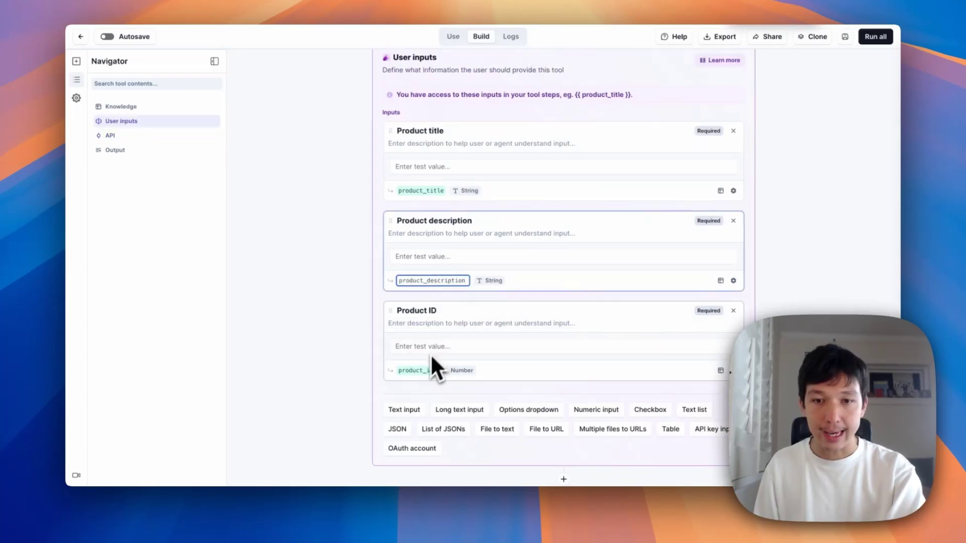
left_click(420, 370)
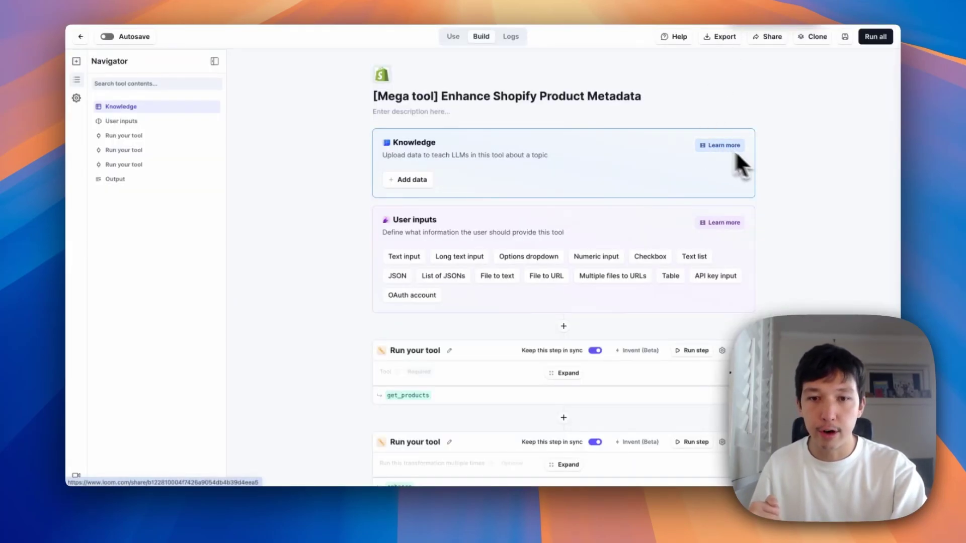
- Look up the "Run your tool" step type below the update_shopify step and close the search without adding one
scroll(765, 165, "down", 5)
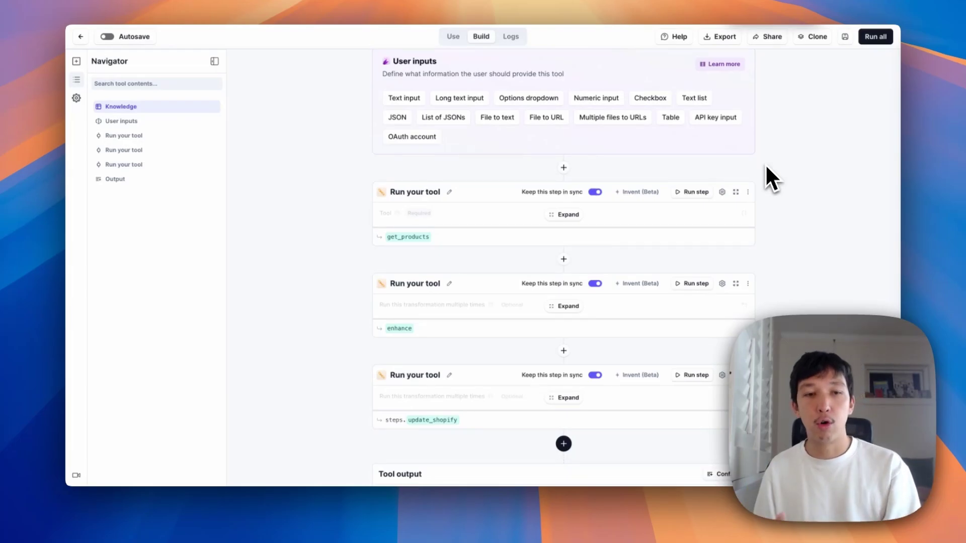
scroll(559, 294, "down", 3)
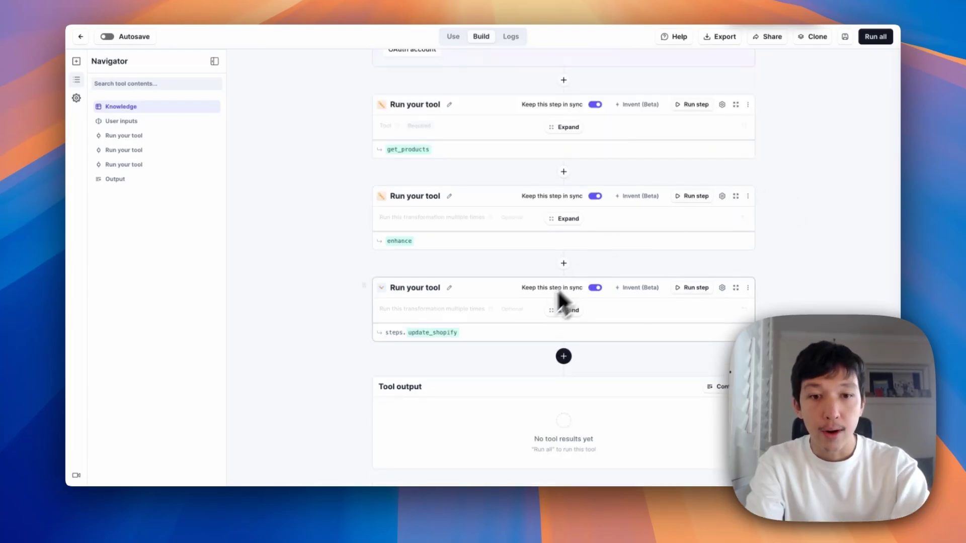
left_click(563, 357)
type("Run your tool")
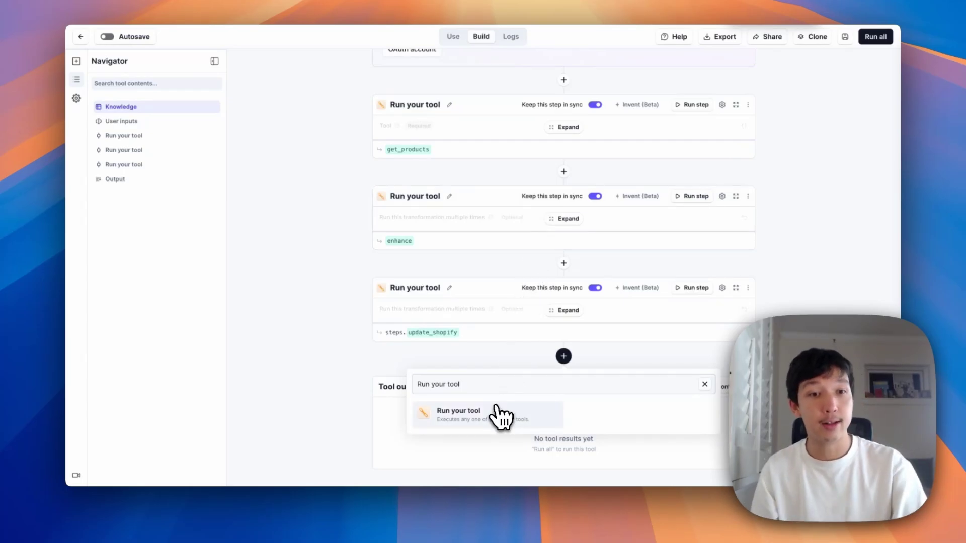
key("Escape")
left_click(316, 337)
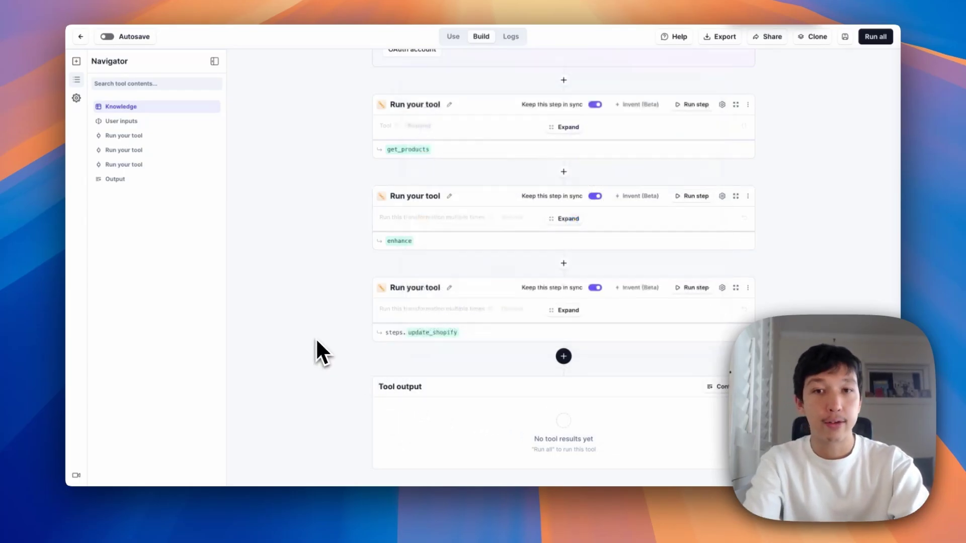
- Expand the get_products, enhance and update_shopify steps and examine which tool each one calls
left_click(574, 143)
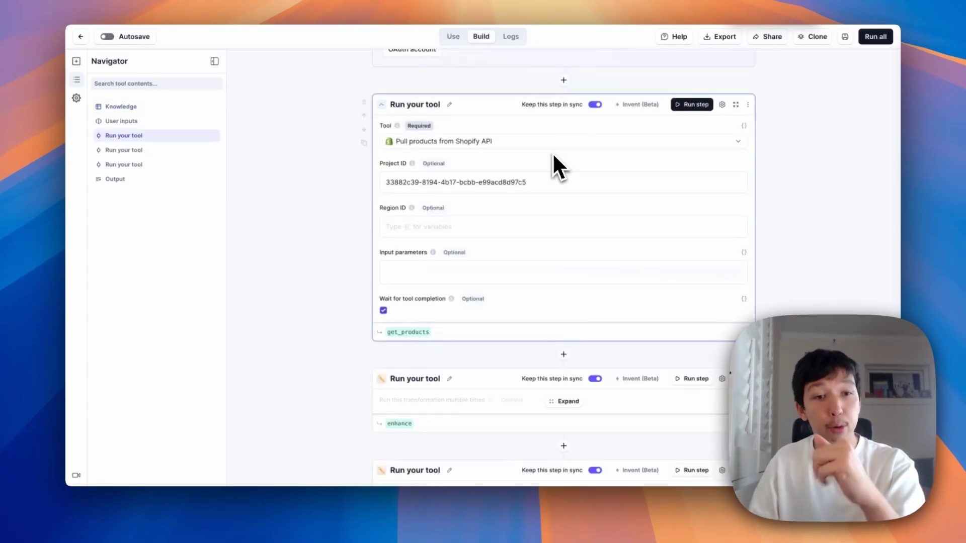
scroll(556, 176, "down", 5)
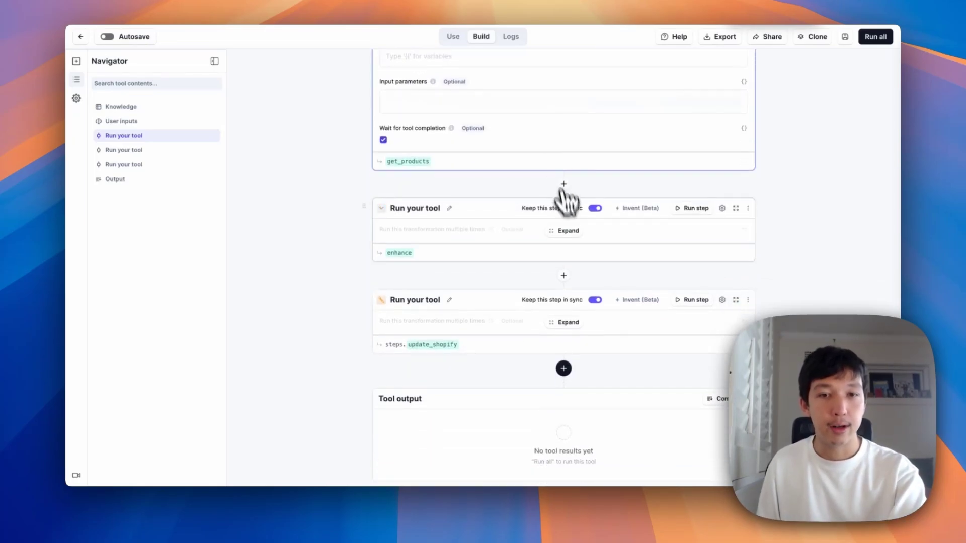
left_click(566, 206)
scroll(518, 222, "down", 2)
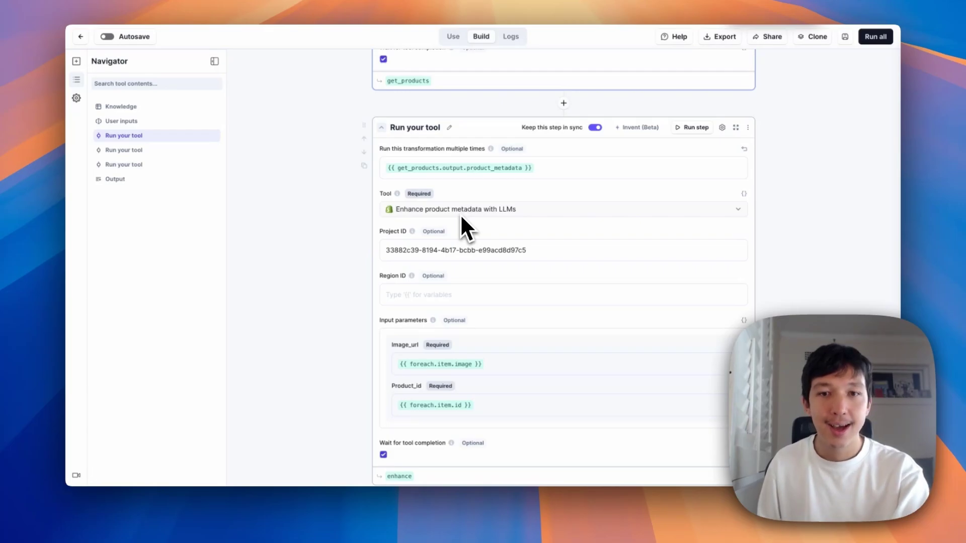
scroll(463, 218, "down", 5)
left_click(597, 301)
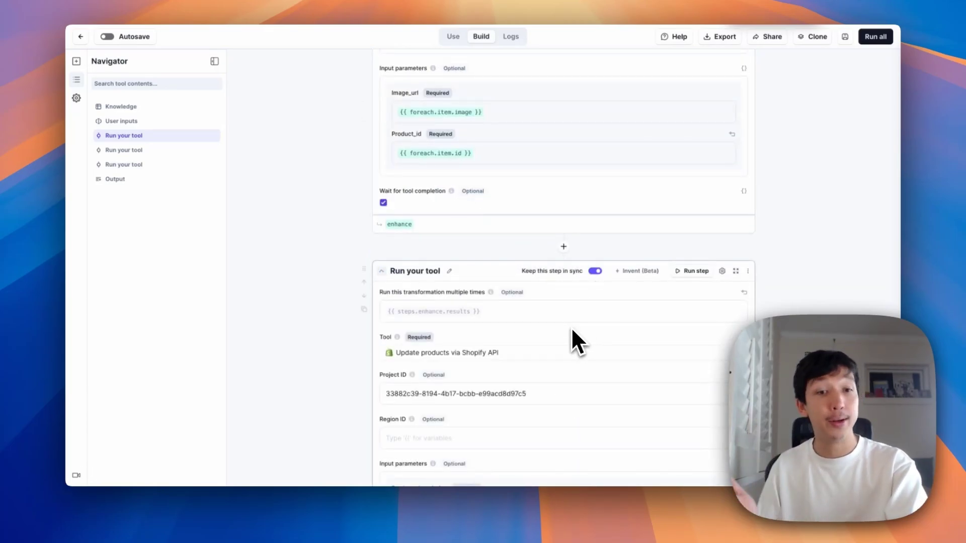
scroll(572, 329, "down", 2)
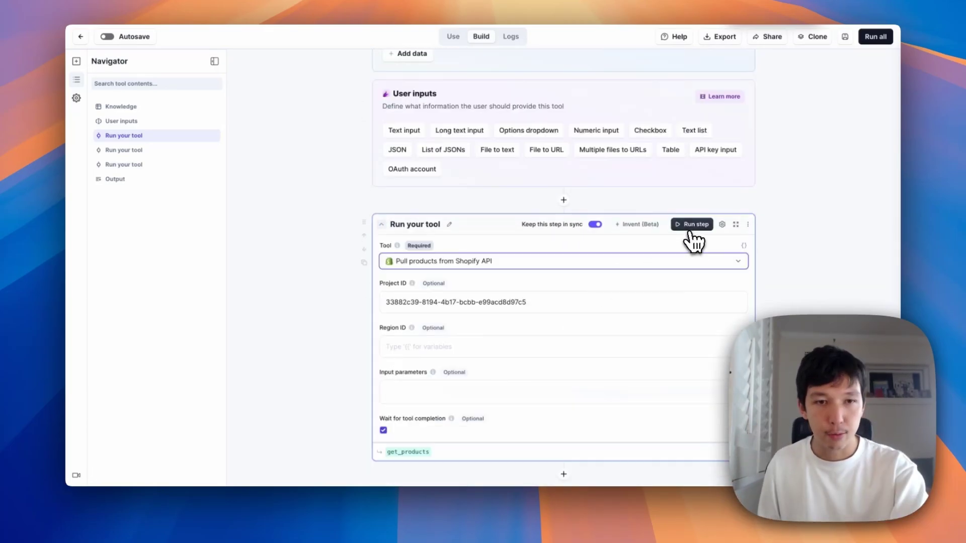
- Run the get_products step and show its full product_metadata output, examining the image and id keys
left_click(688, 227)
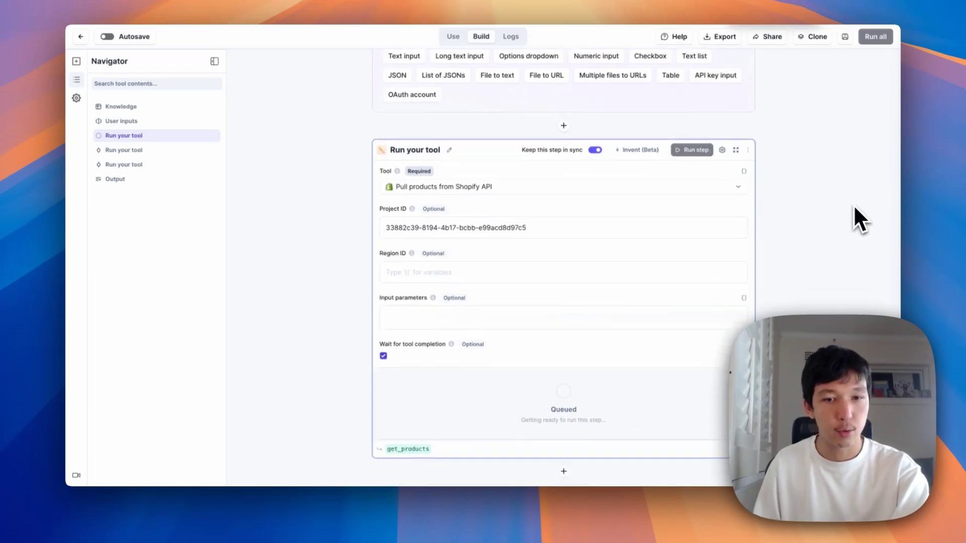
scroll(853, 204, "up", 5)
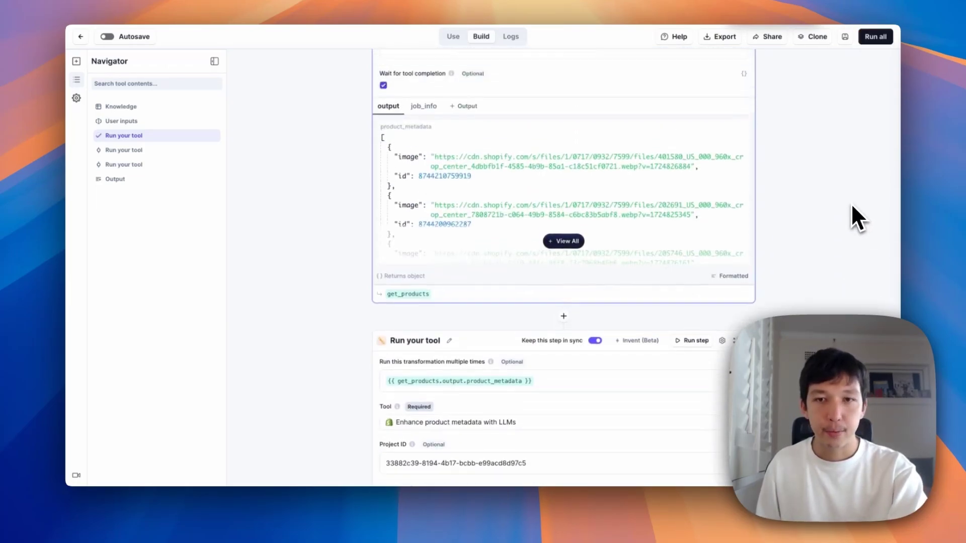
left_click(552, 265)
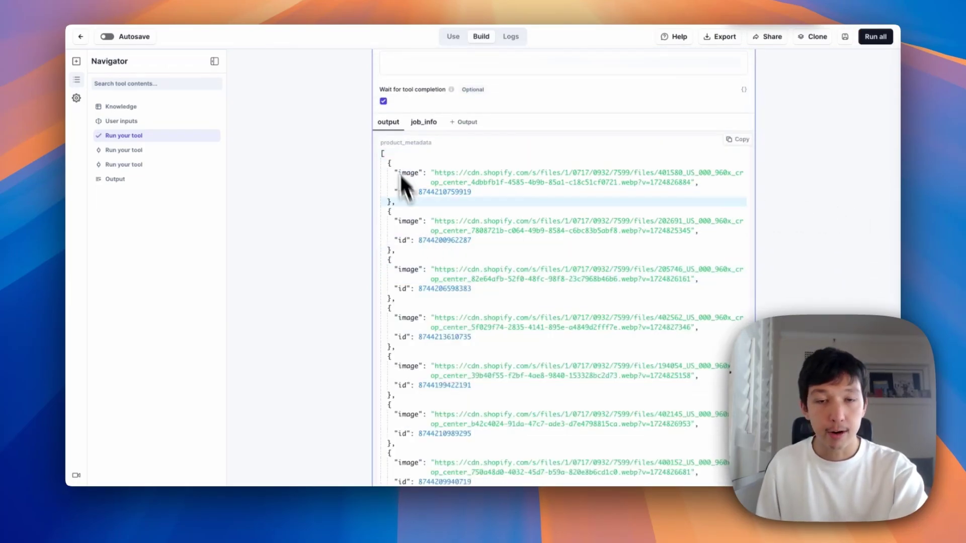
double_click(403, 174)
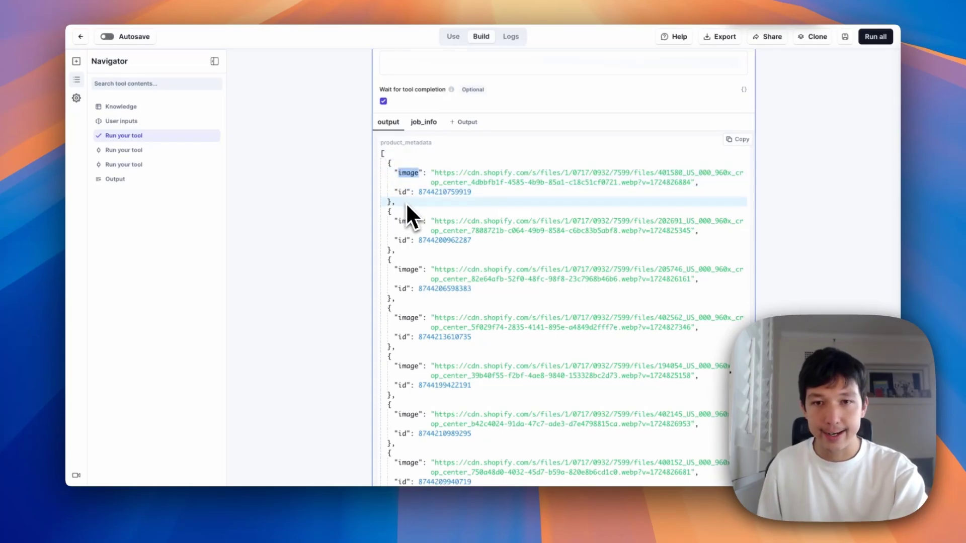
left_click(403, 190)
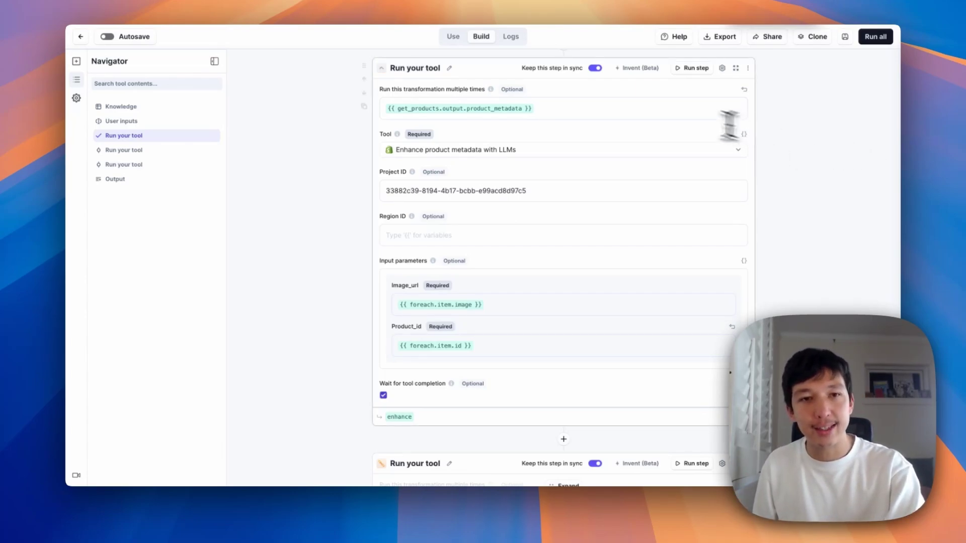
- Examine the enhance step's foreach field and its Disable foreach option, leaving the loop enabled
left_click(675, 107)
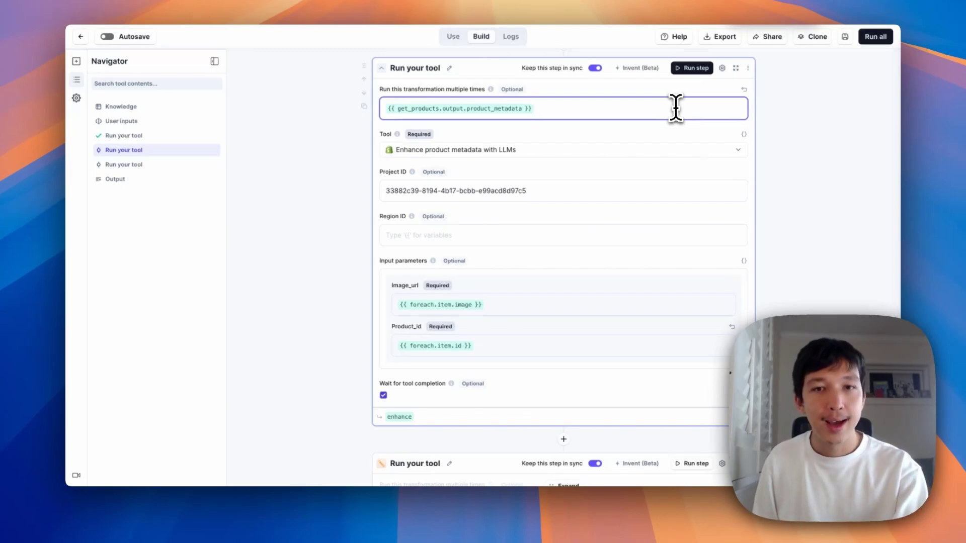
left_click(748, 68)
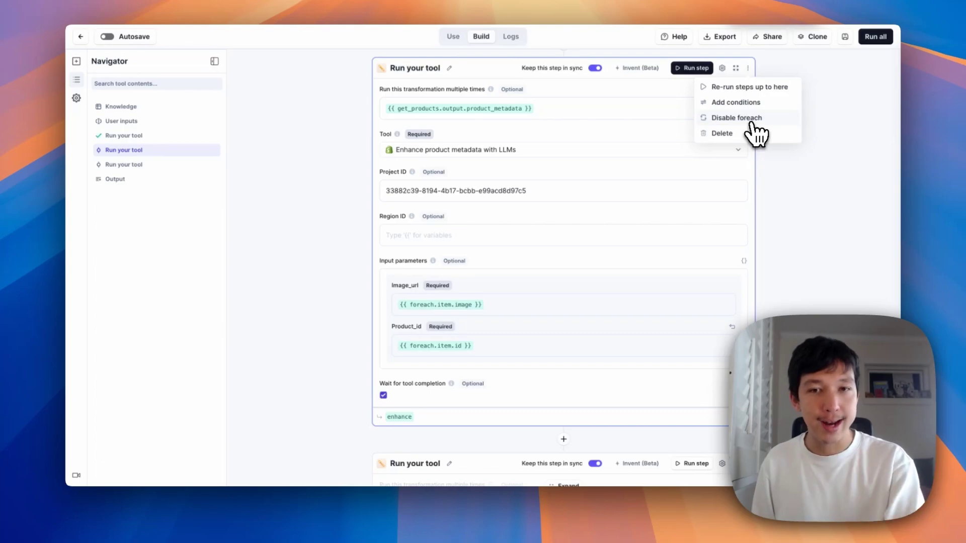
left_click(621, 112)
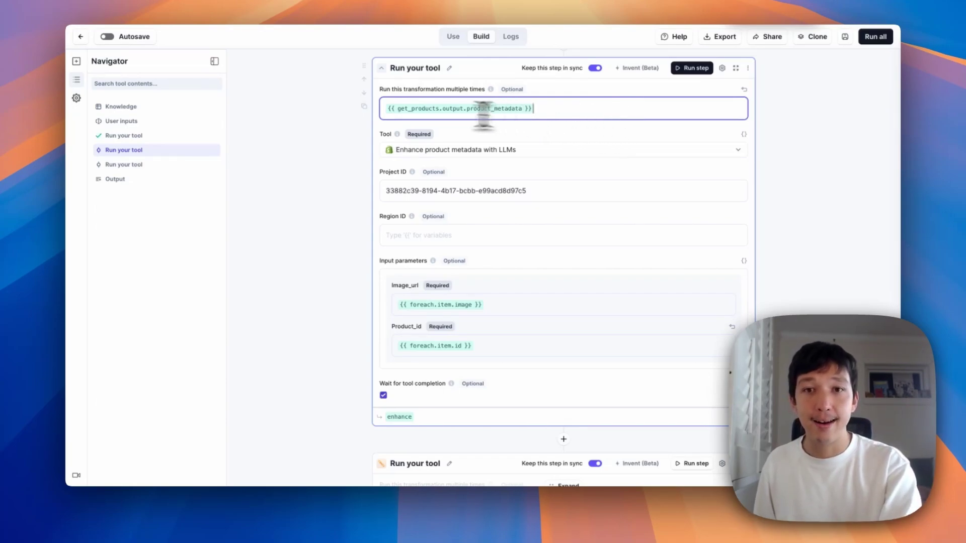
- Trace the enhance step's loop variable get_products.output.product_metadata back to the list output by the get_products step
double_click(416, 108)
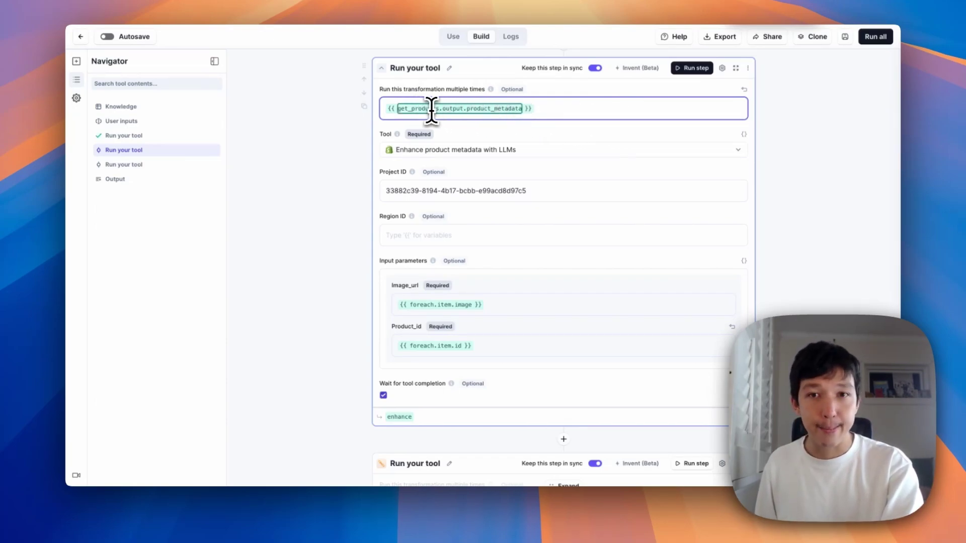
scroll(430, 108, "up", 2)
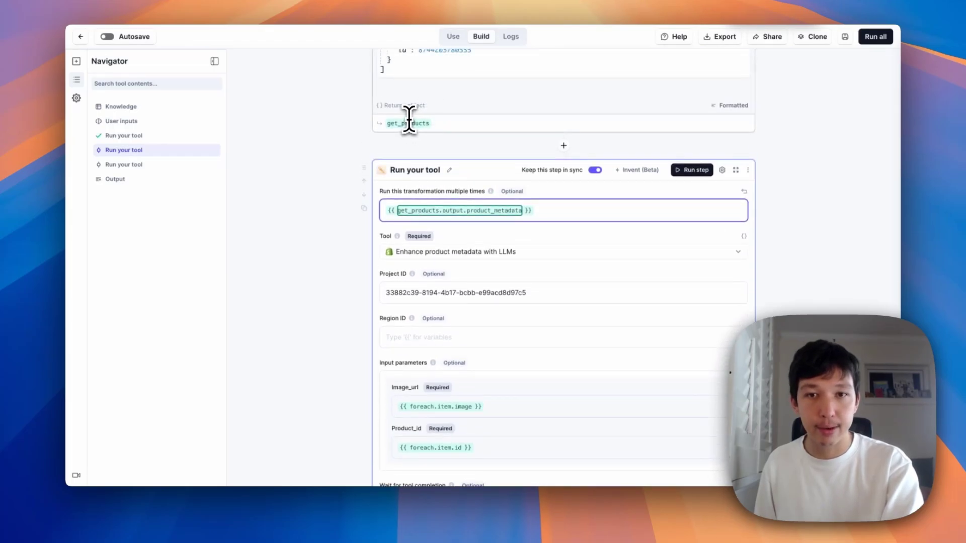
scroll(416, 186, "up", 5)
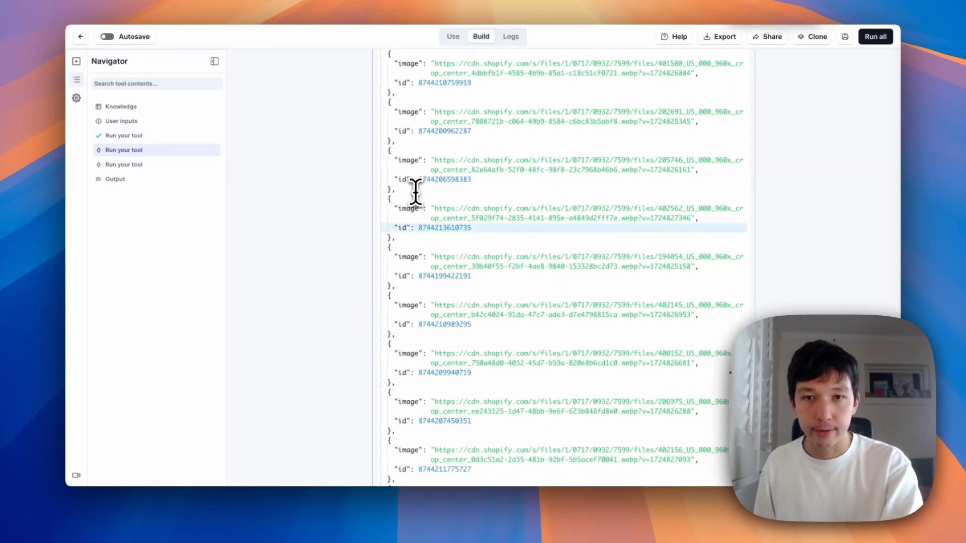
scroll(415, 191, "up", 3)
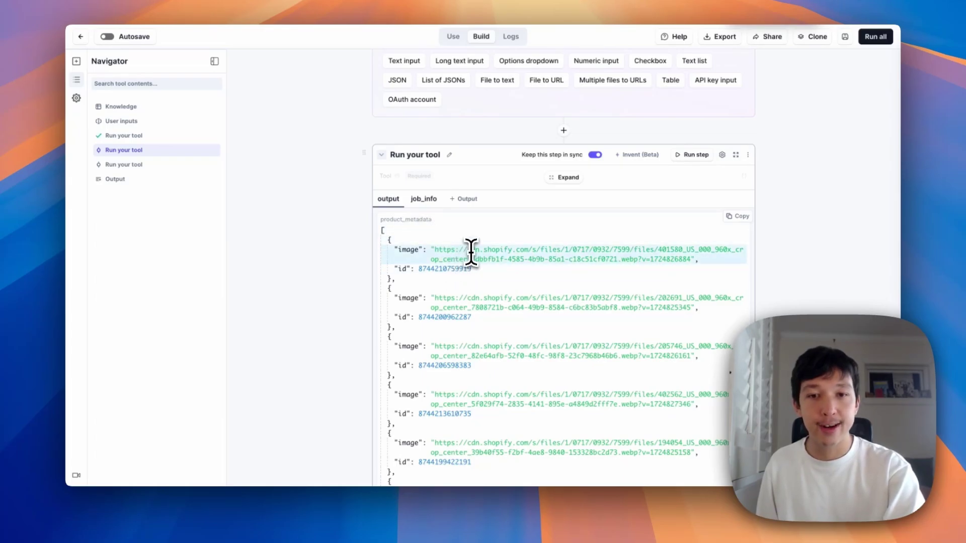
- Examine the enhance step's Image_url and Product_id parameters and match foreach.item.image and foreach.item.id to the product list's keys
scroll(480, 342, "down", 15)
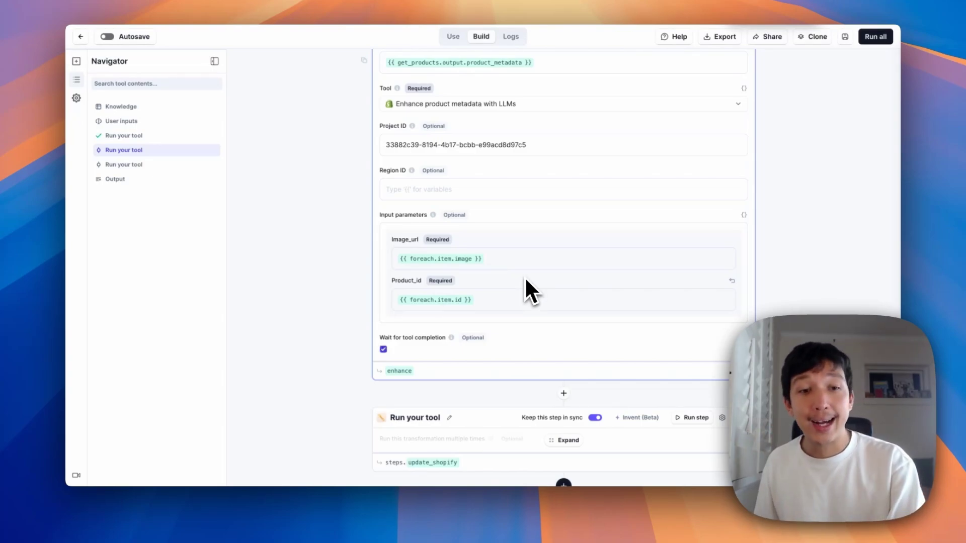
left_click(415, 259)
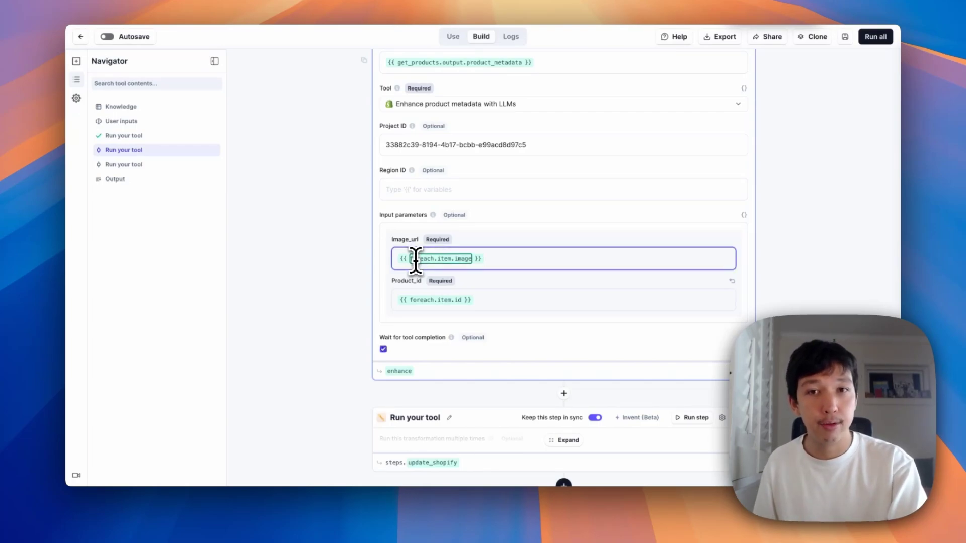
scroll(416, 259, "up", 2)
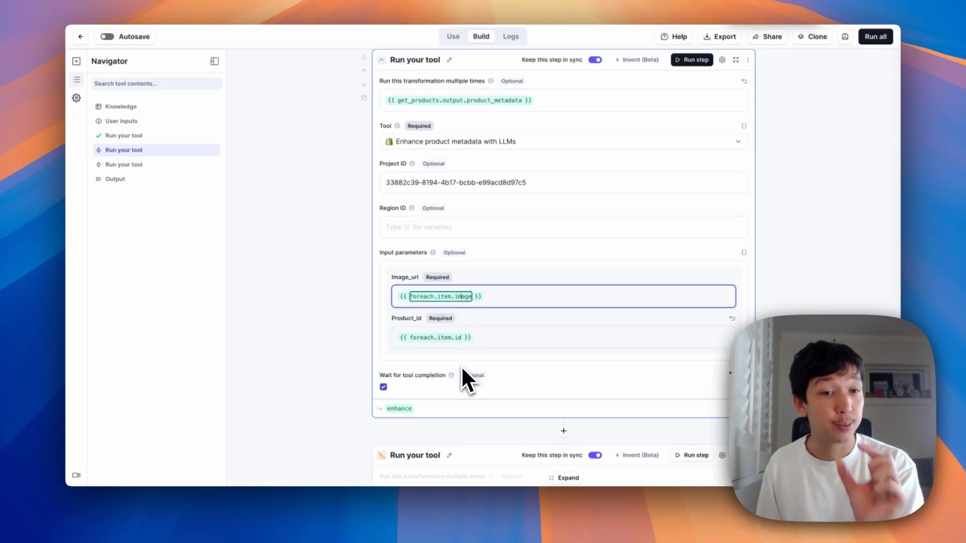
scroll(463, 322, "up", 6)
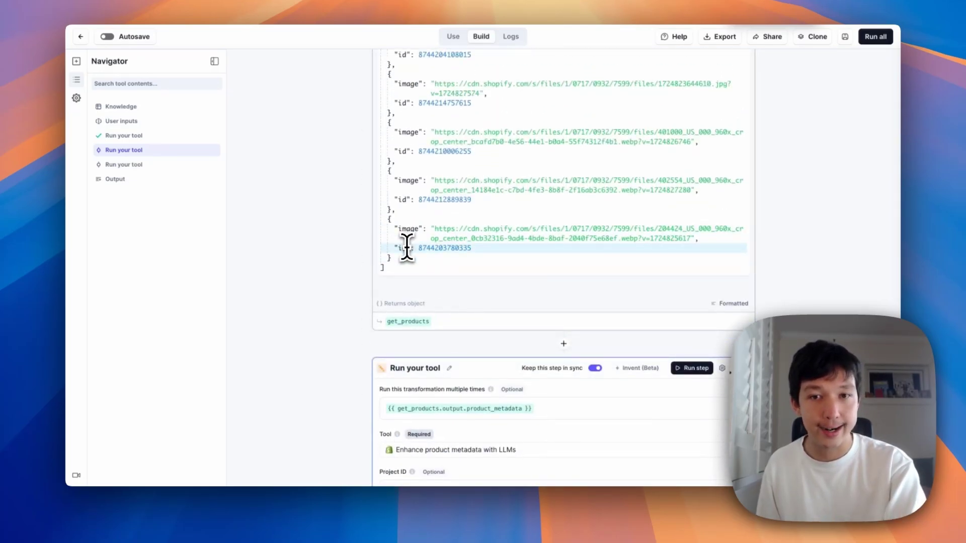
scroll(405, 237, "down", 6)
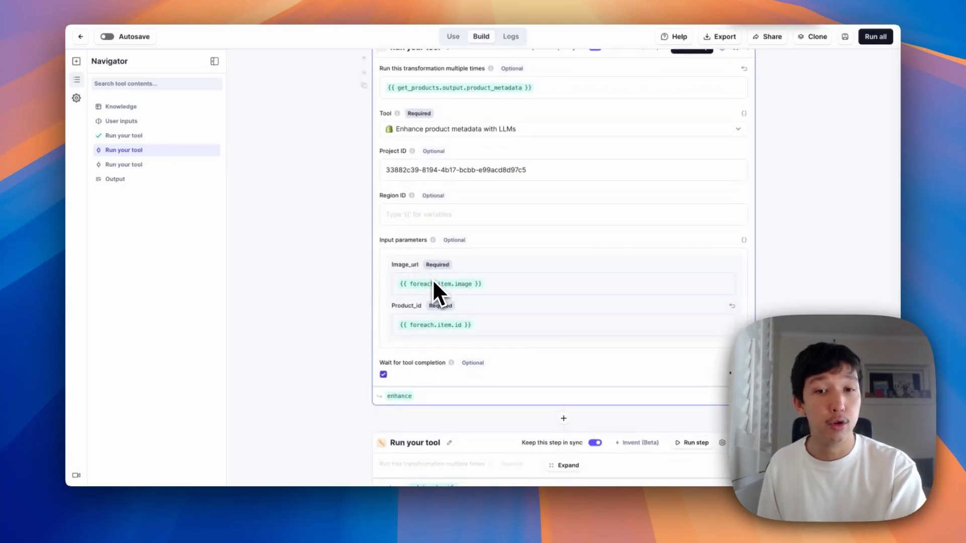
left_click(461, 284)
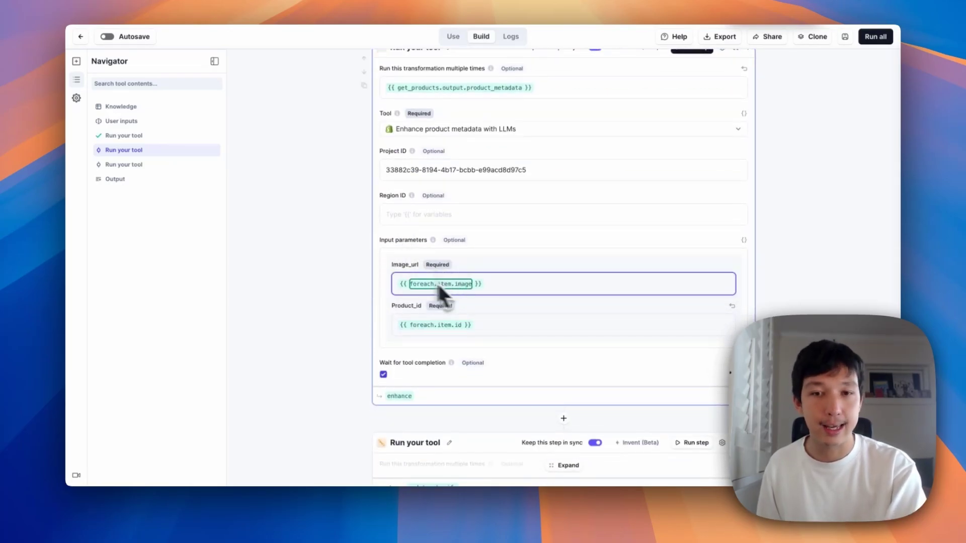
left_click(457, 325)
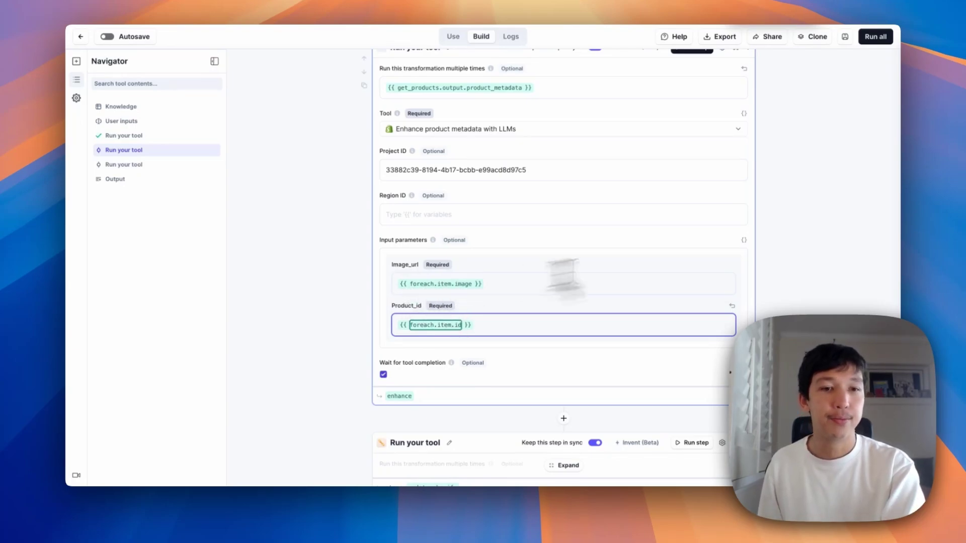
- Run the enhance step over the product list and view the full enhanced output of results[0] and results[6]
left_click(814, 241)
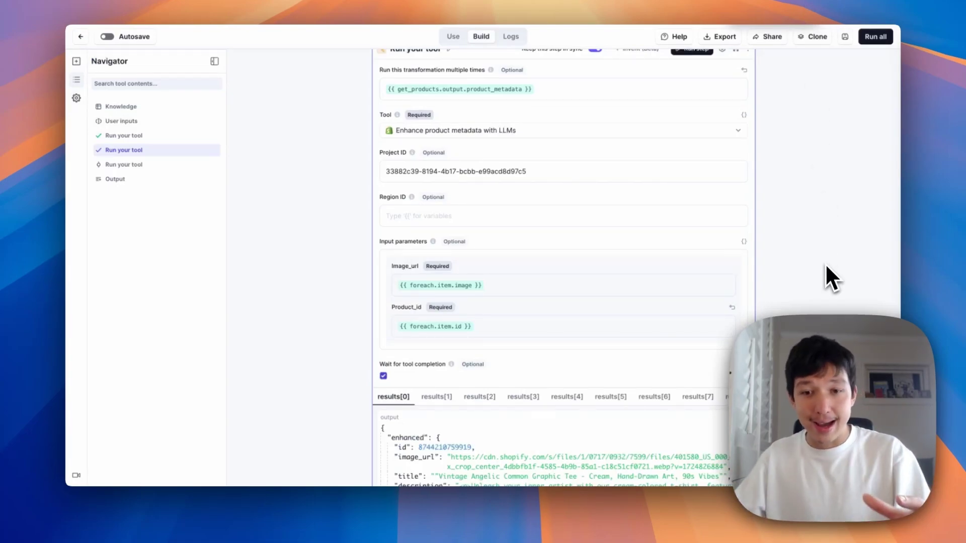
scroll(825, 263, "down", 4)
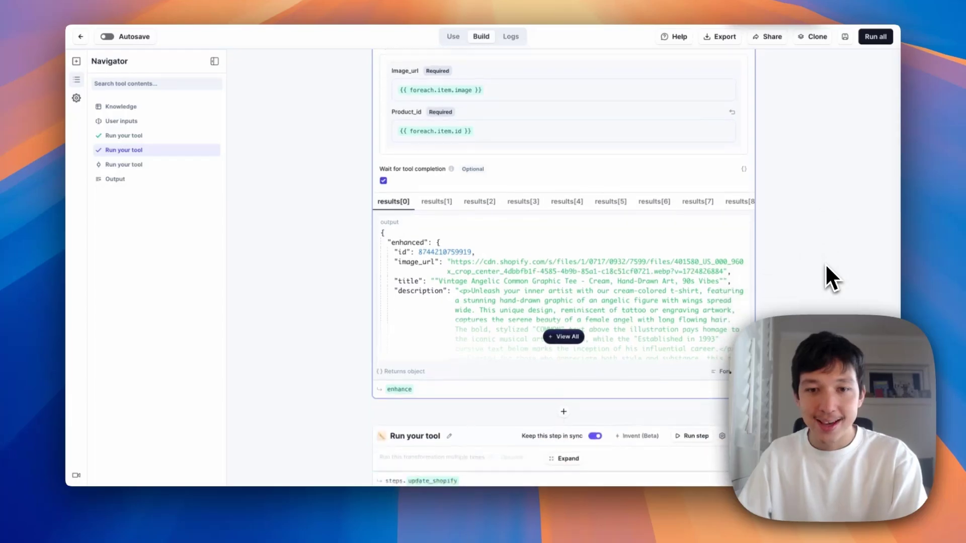
scroll(825, 264, "down", 1)
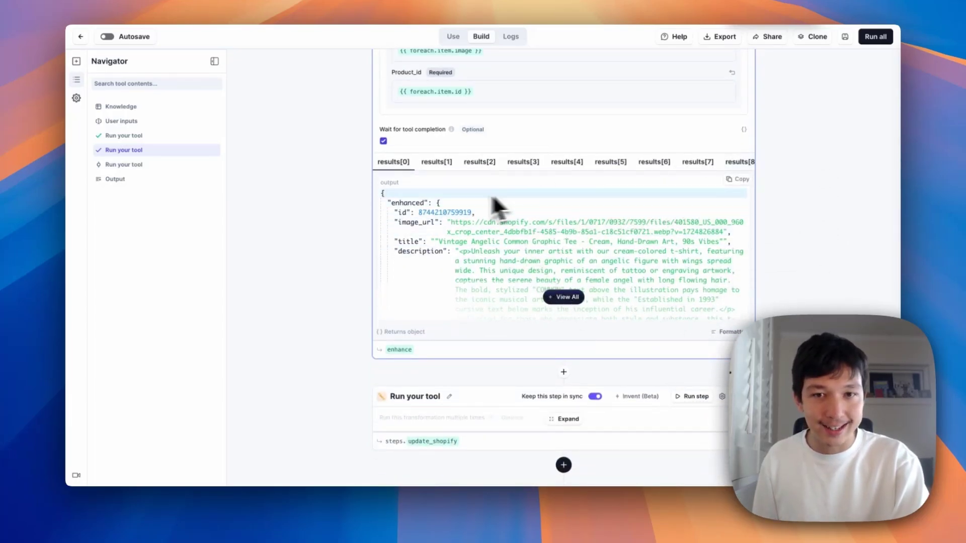
left_click(563, 297)
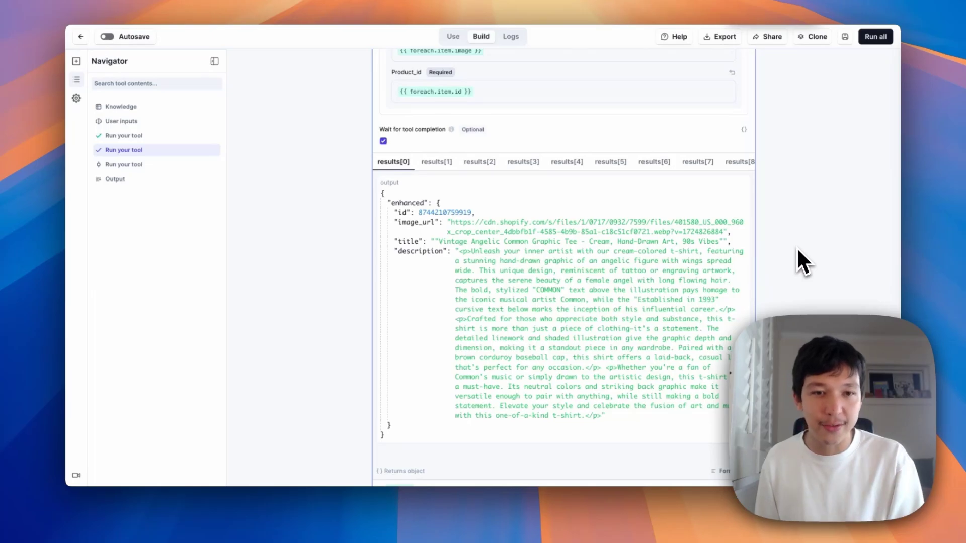
left_click(655, 163)
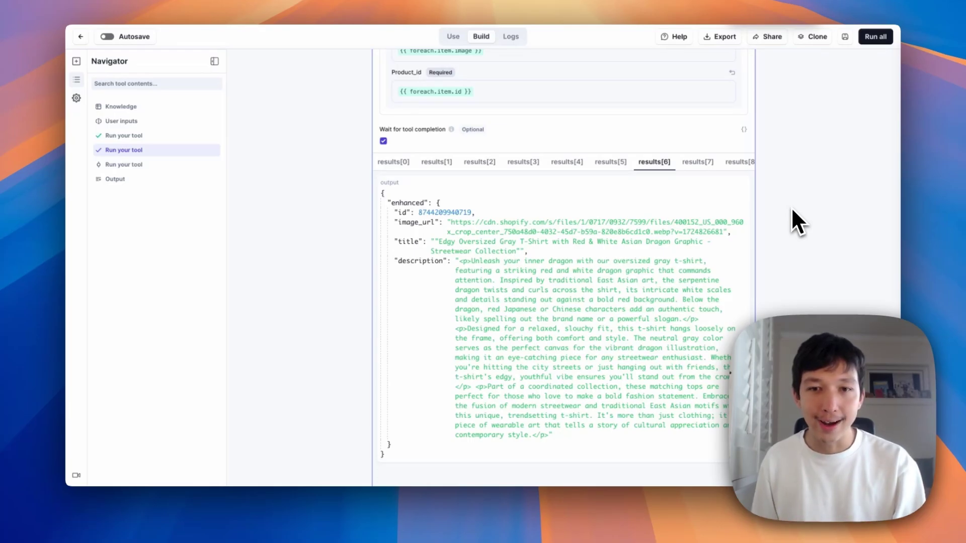
- Expand the update_shopify step and examine its loop variable steps.enhance.results and the Update products via Shopify API tool it runs
scroll(792, 209, "down", 10)
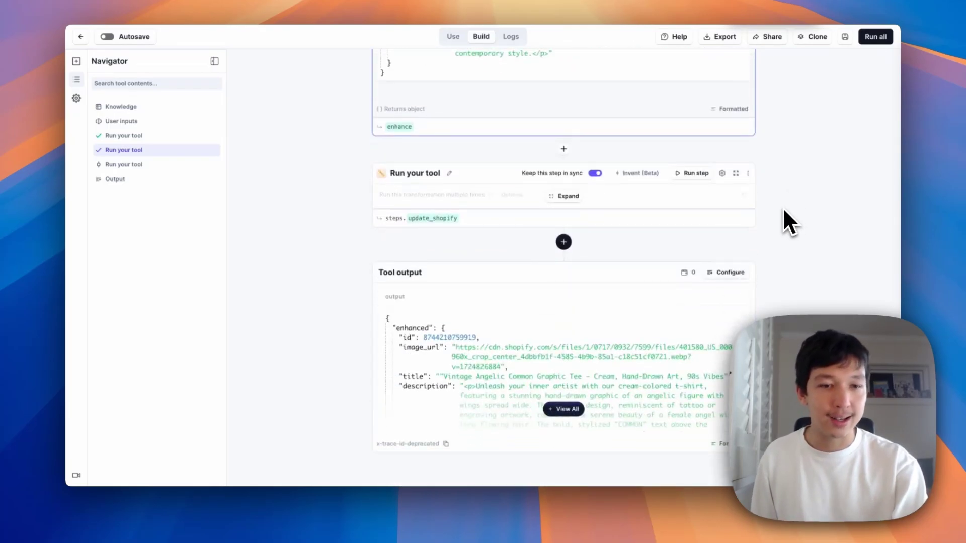
left_click(574, 196)
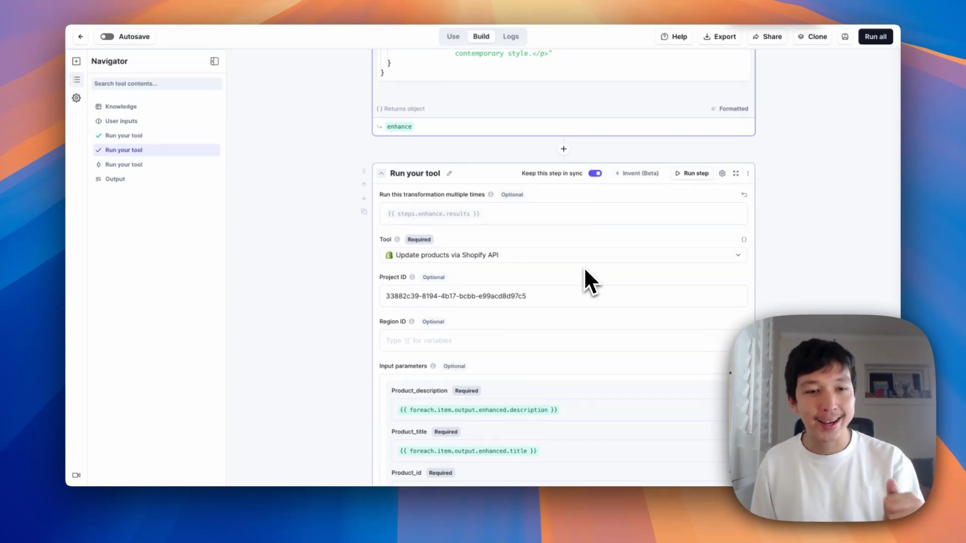
scroll(584, 279, "down", 5)
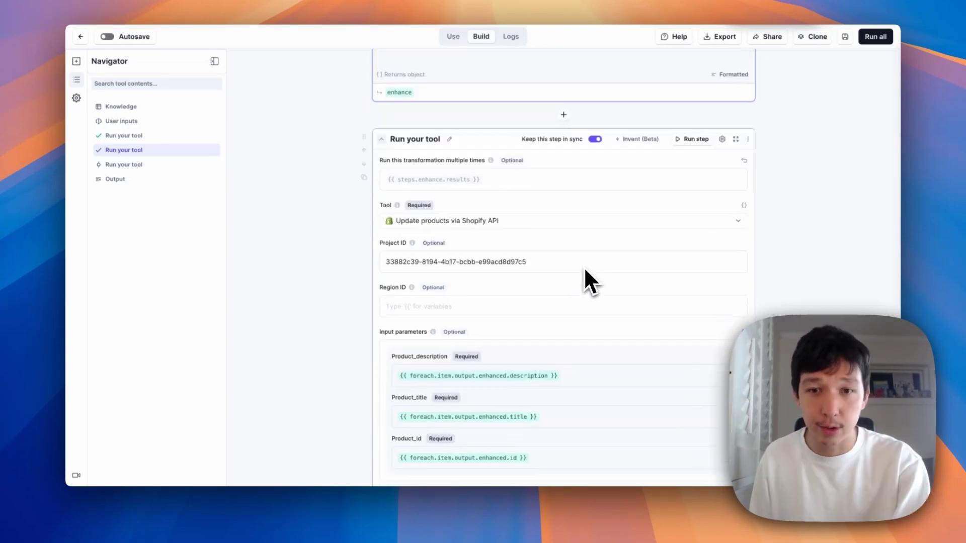
scroll(515, 201, "up", 3)
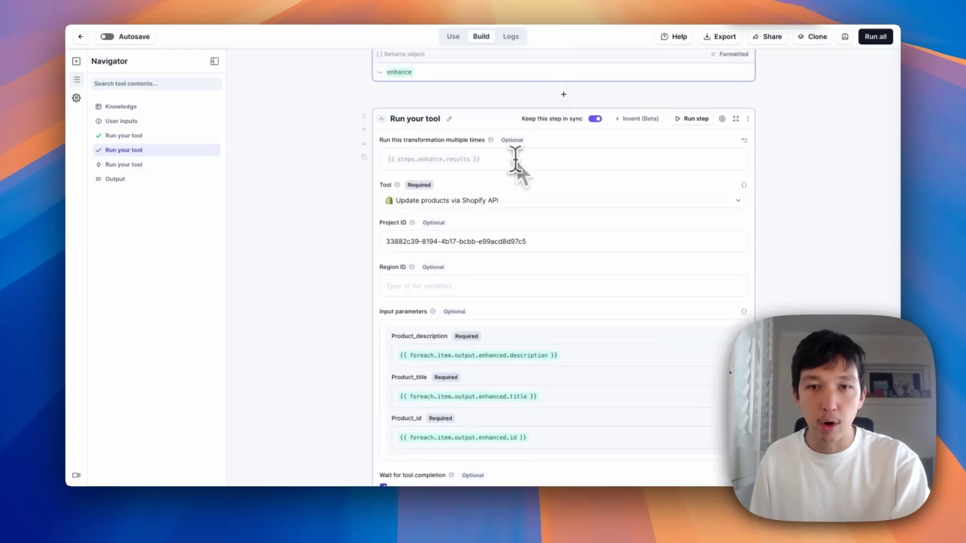
left_click(424, 157)
double_click(439, 159)
double_click(450, 159)
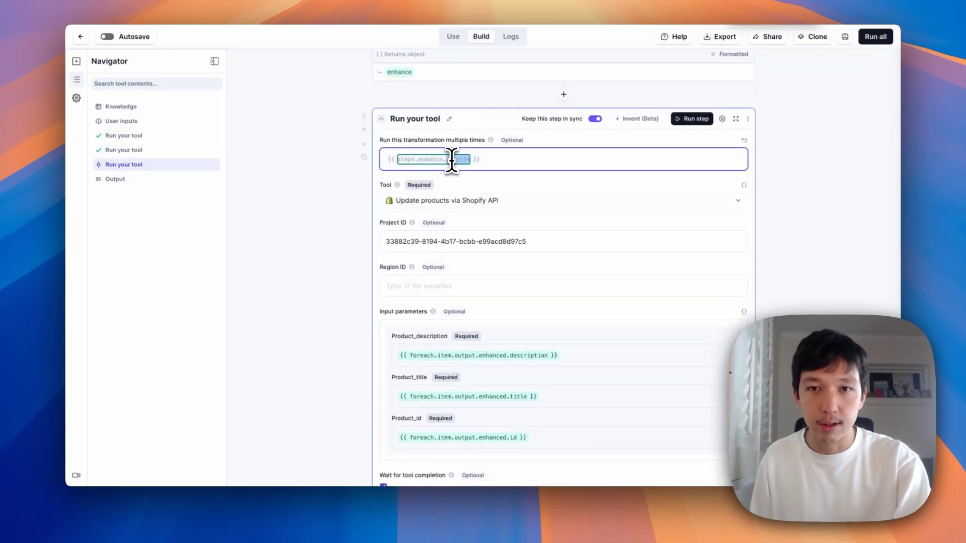
- Match the update step's Product_description, Product_title and Product_id parameters to the keys under enhanced in the enhance step's output
scroll(408, 94, "up", 3)
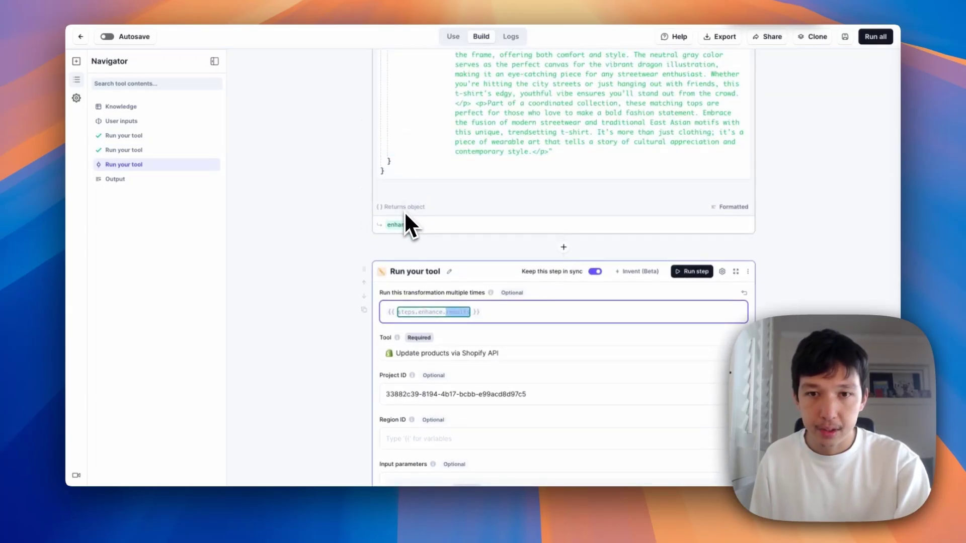
scroll(405, 231, "up", 9)
scroll(405, 228, "down", 10)
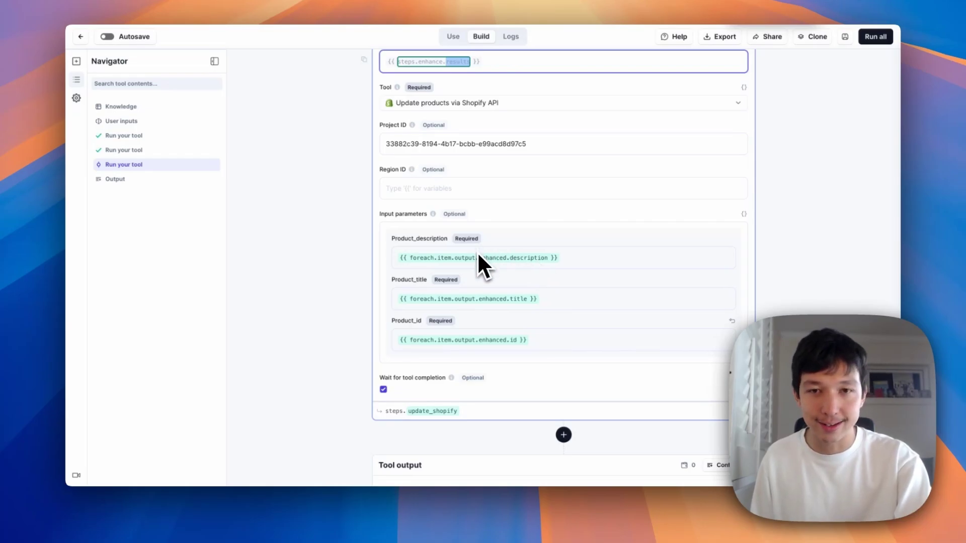
scroll(477, 249, "up", 10)
scroll(477, 246, "down", 2)
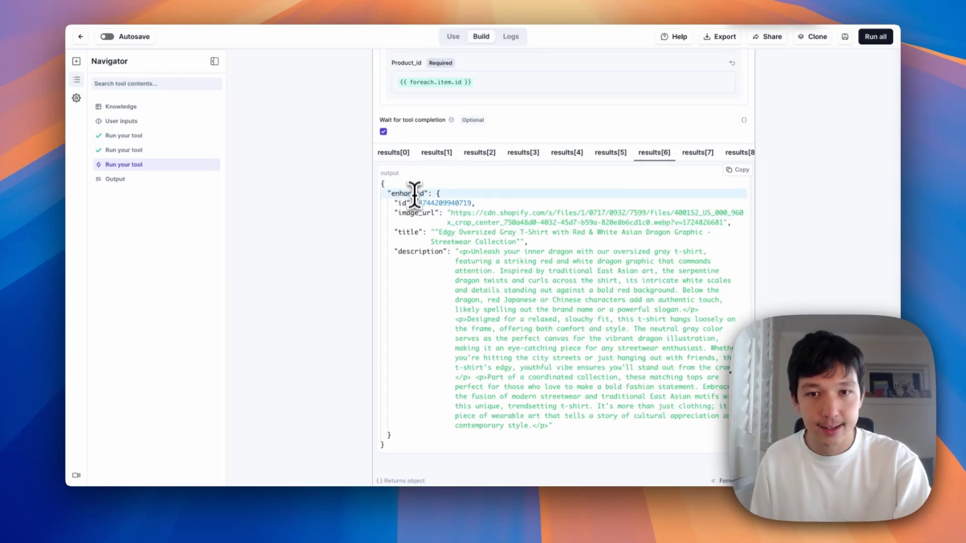
scroll(424, 255, "up", 6)
scroll(424, 257, "down", 1)
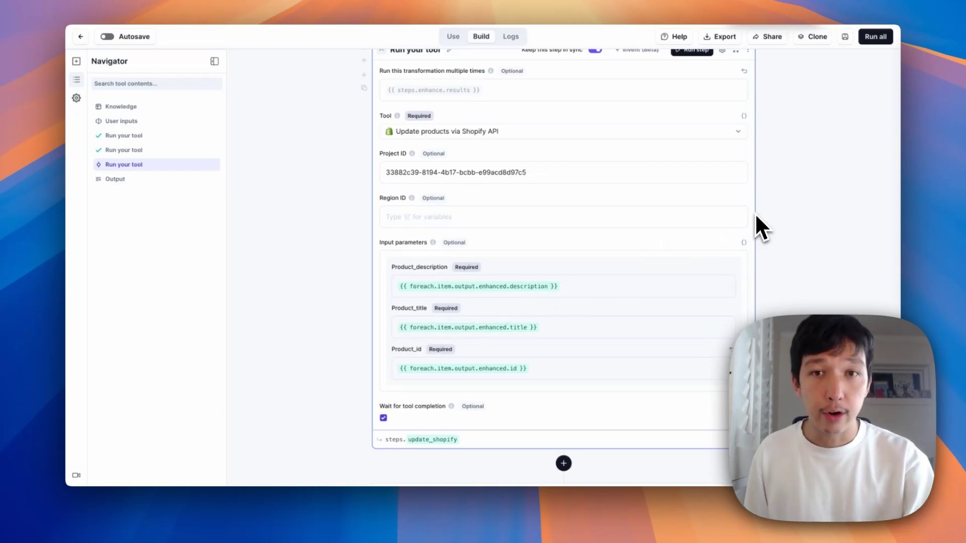
- Run the update_shopify step over the enhanced results and view its output
scroll(756, 217, "up", 1)
left_click(701, 91)
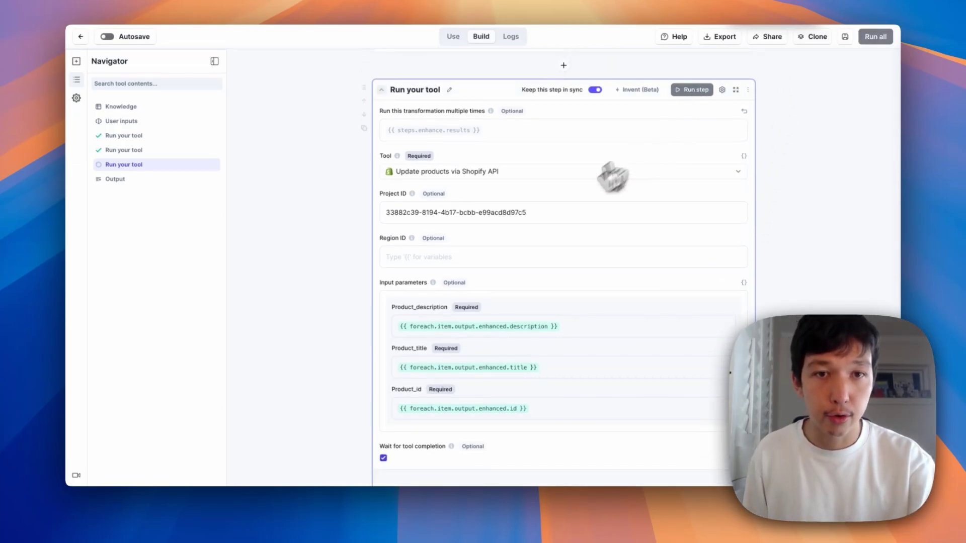
scroll(561, 209, "up", 7)
scroll(547, 187, "up", 3)
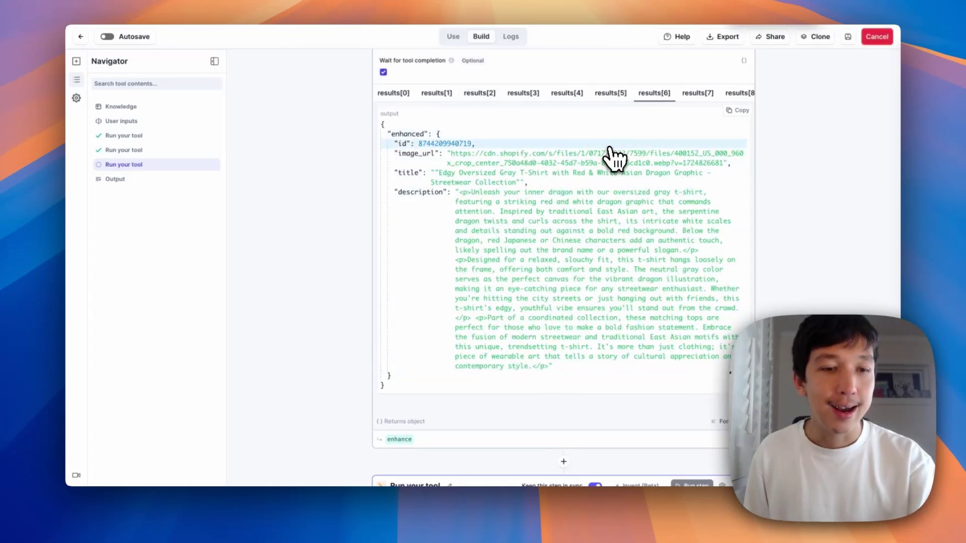
scroll(613, 157, "down", 10)
scroll(614, 158, "up", 1)
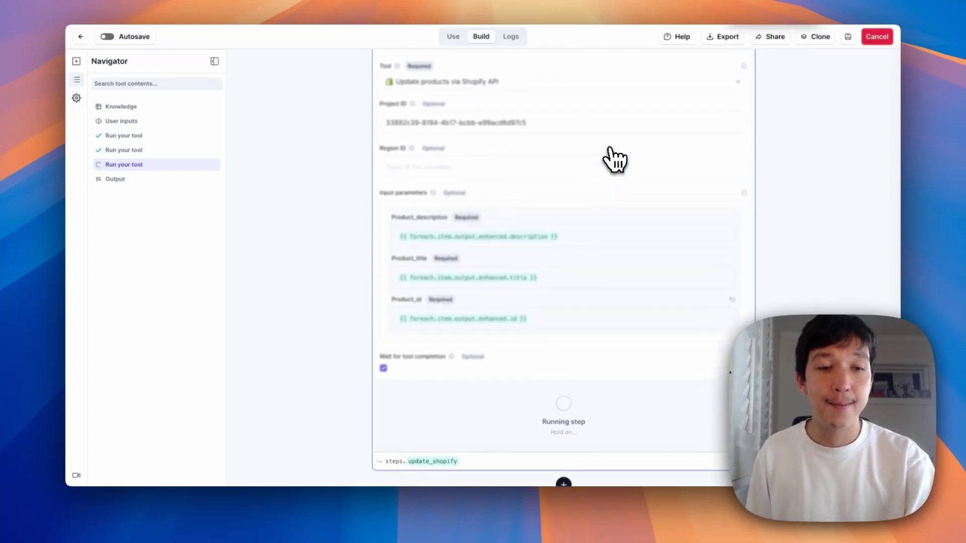
scroll(584, 358, "down", 4)
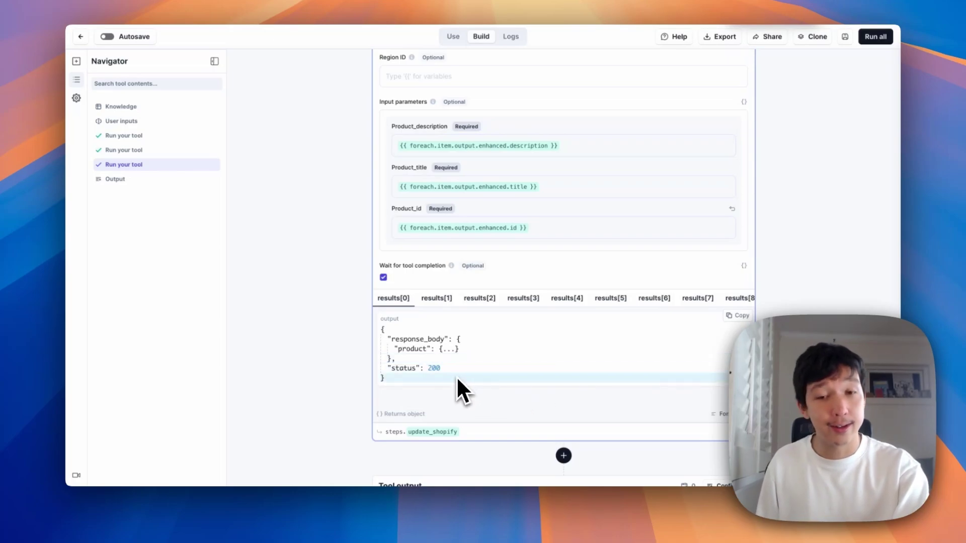
- View results[1] of the update step and inspect the product object in its response body
left_click(428, 298)
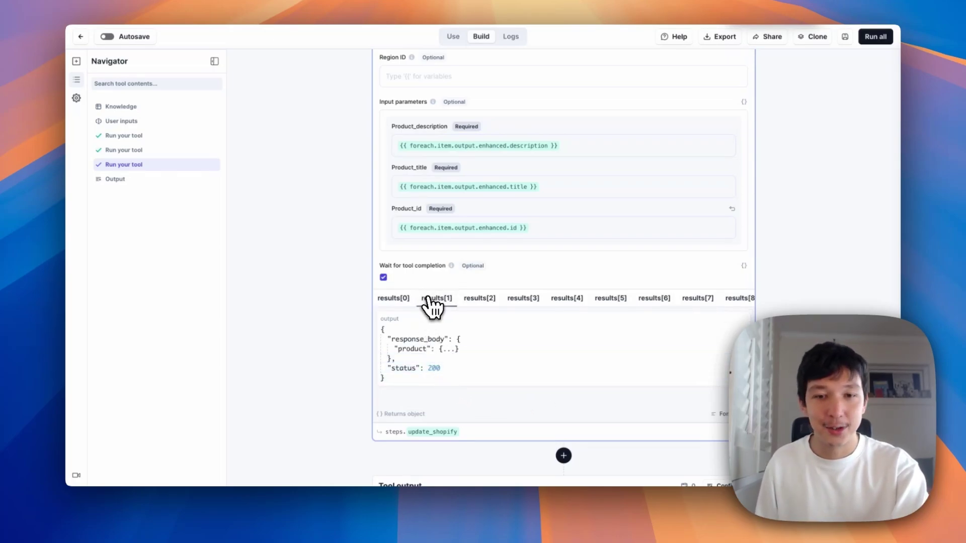
left_click(451, 350)
left_click(441, 349)
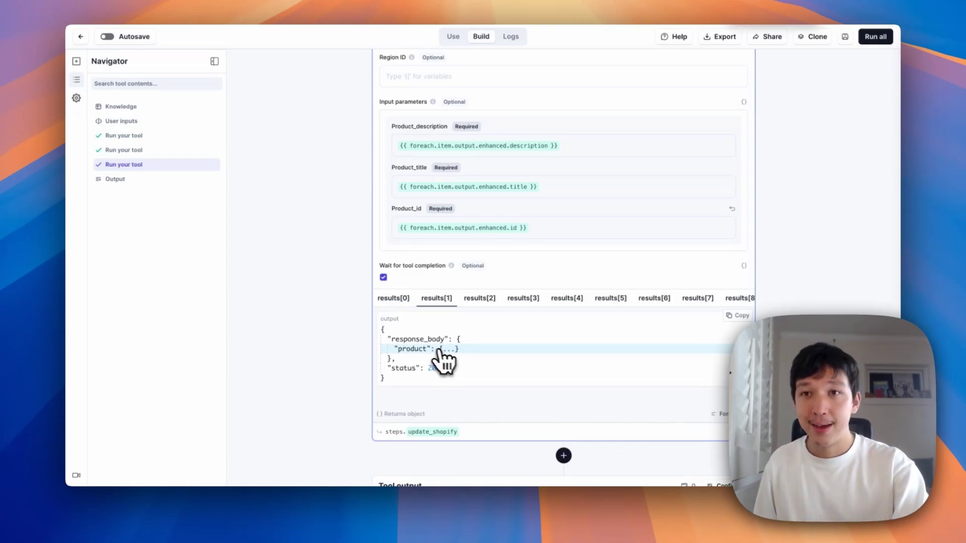
- Switch to the Stitched Up storefront, reload the product catalog and look through the product titles
key("ctrl+Tab")
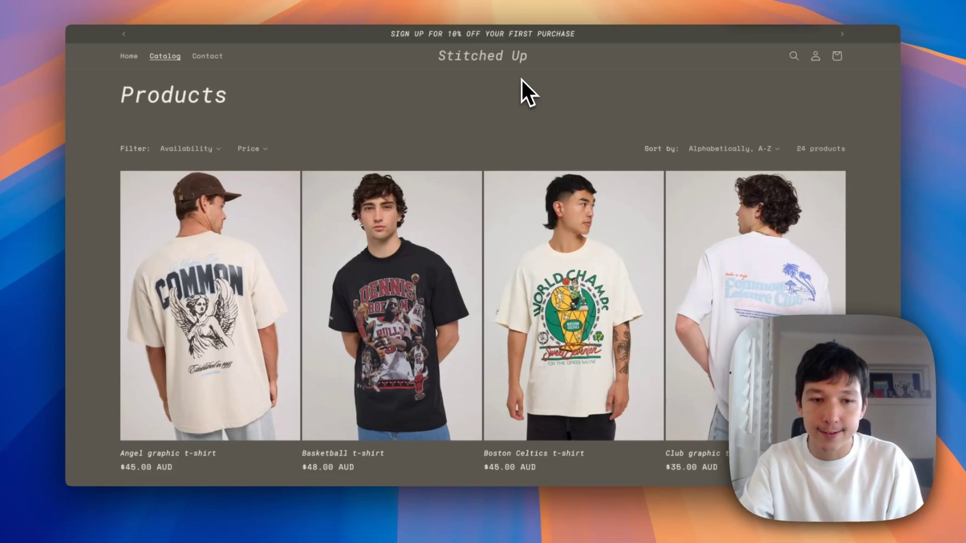
key("super+r")
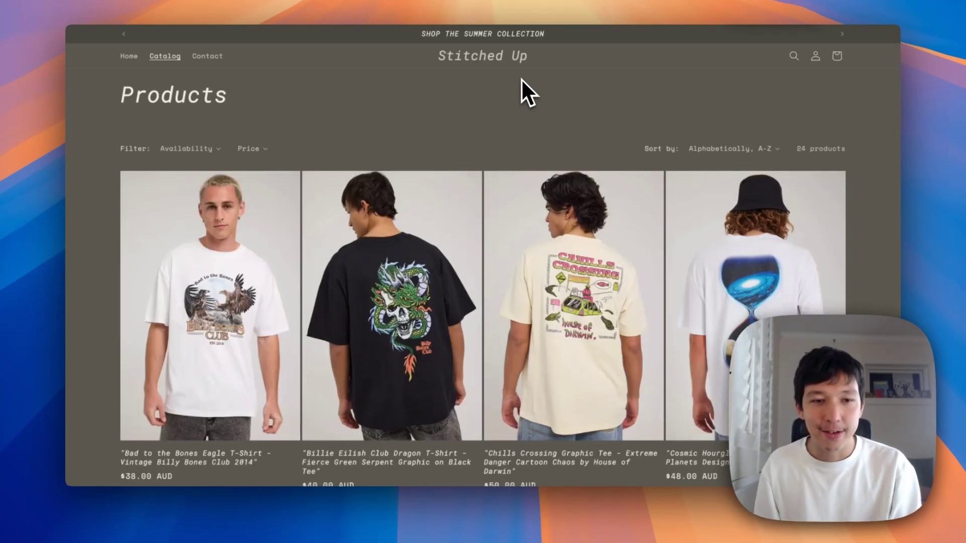
scroll(488, 91, "down", 3)
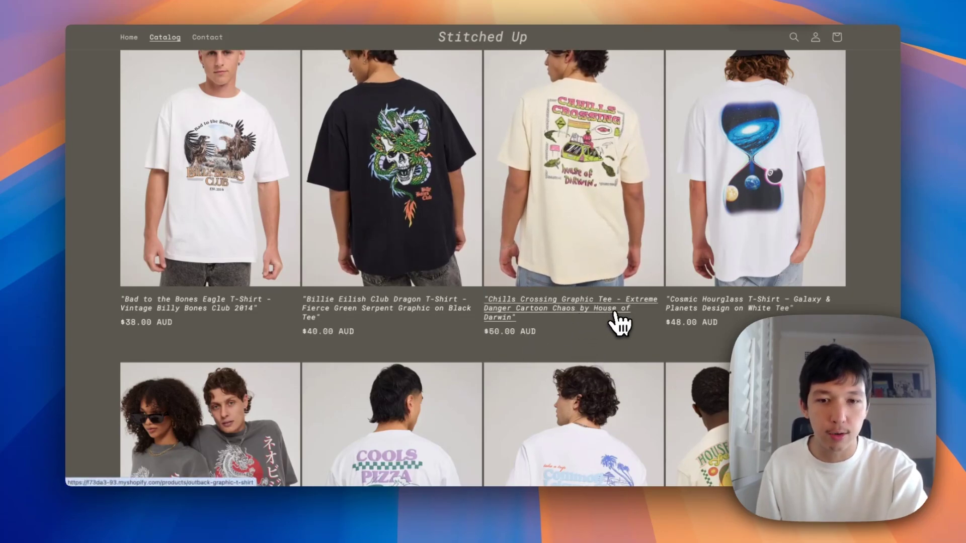
scroll(618, 323, "down", 4)
scroll(618, 324, "down", 2)
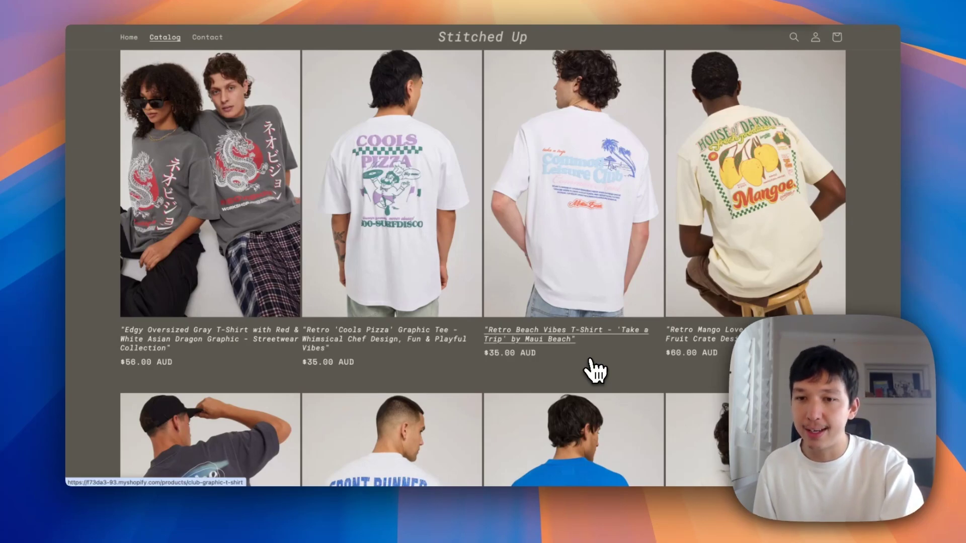
- Open the Edgy Oversized Gray T-Shirt product page and read its full description
left_click(241, 254)
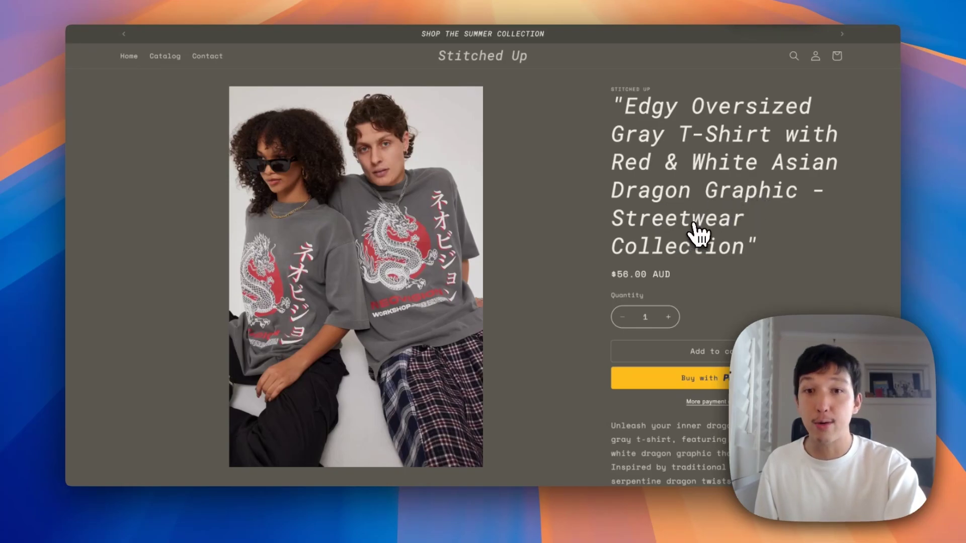
scroll(697, 233, "down", 5)
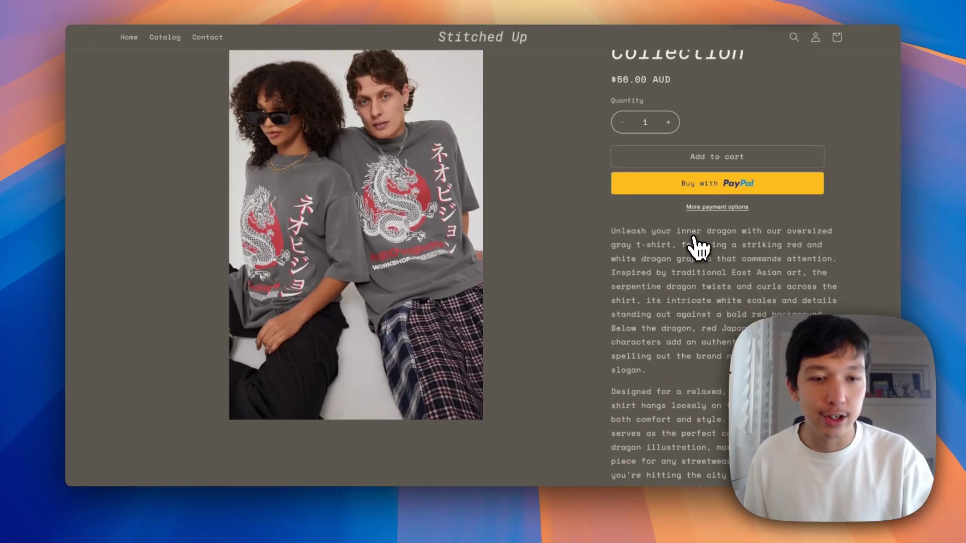
scroll(696, 247, "down", 5)
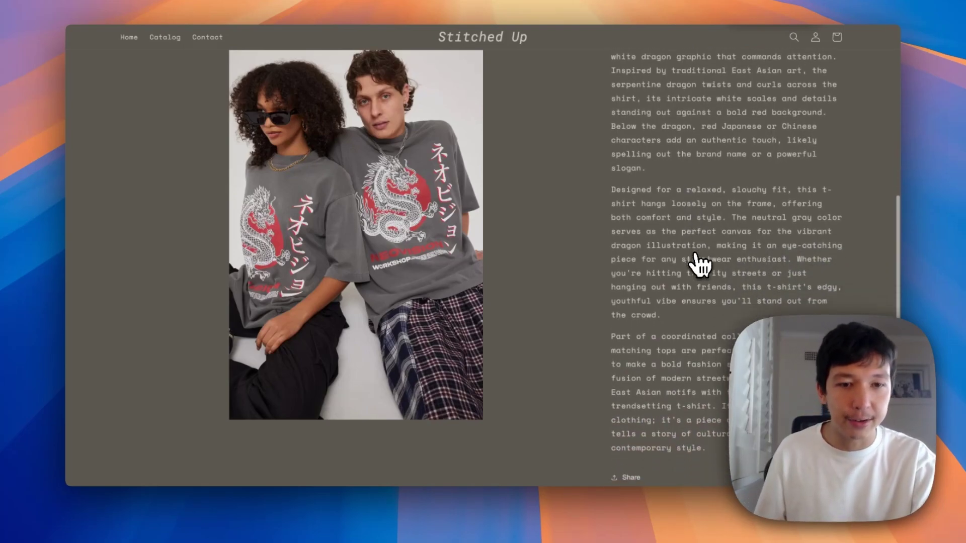
scroll(696, 261, "down", 3)
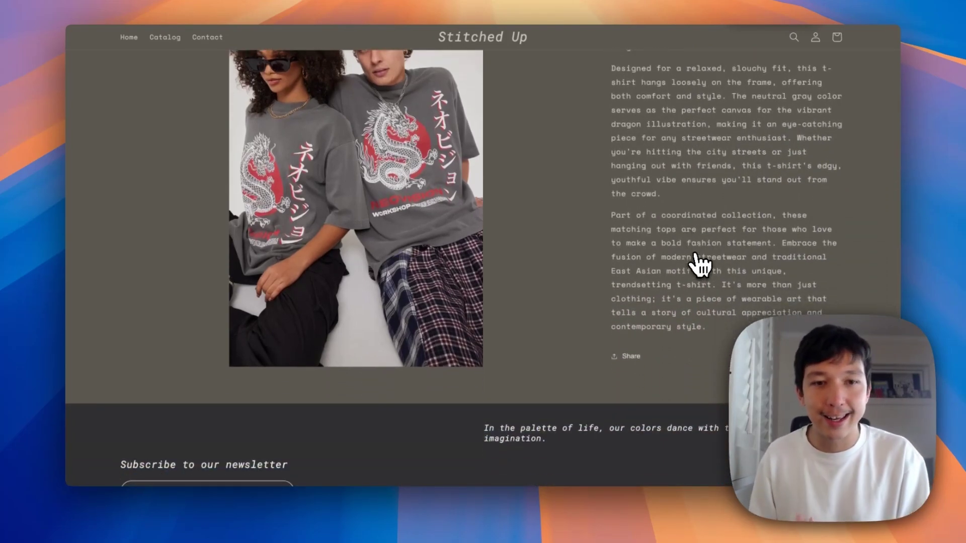